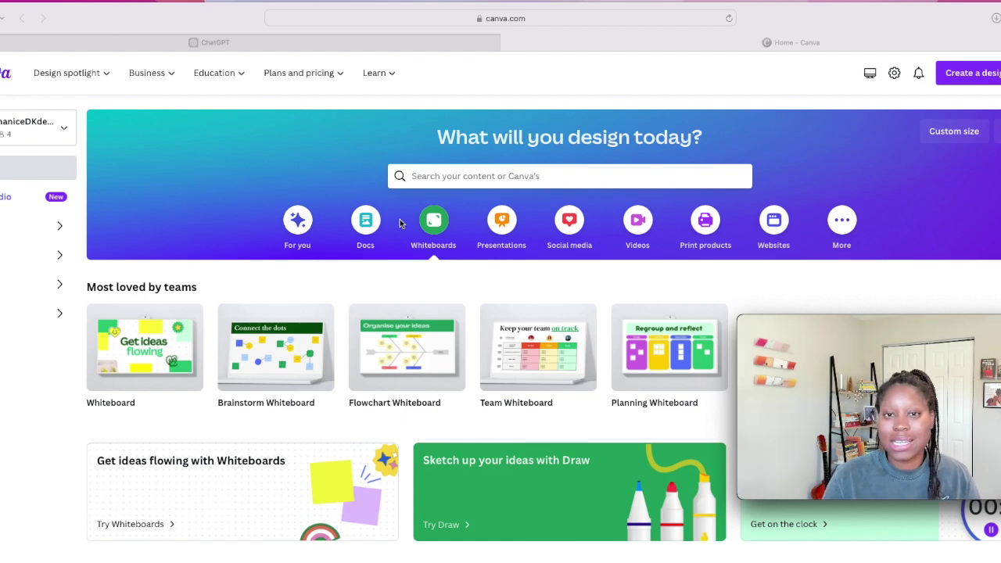
Switch to the ChatGPT conversation and review the revised structure for the Quarter Mindset Journal and Daily Planner
click(253, 43)
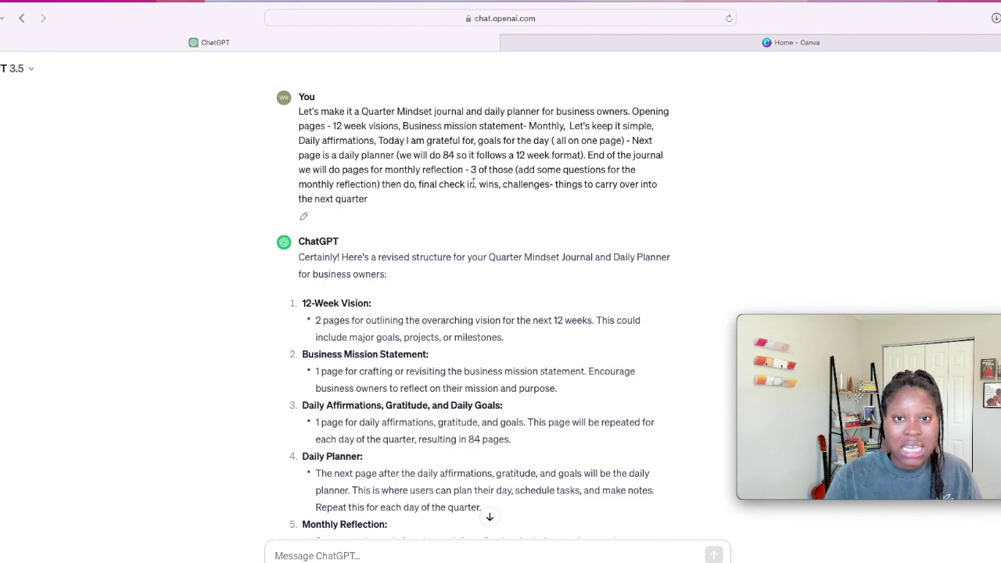
scroll(484, 266, down, 2)
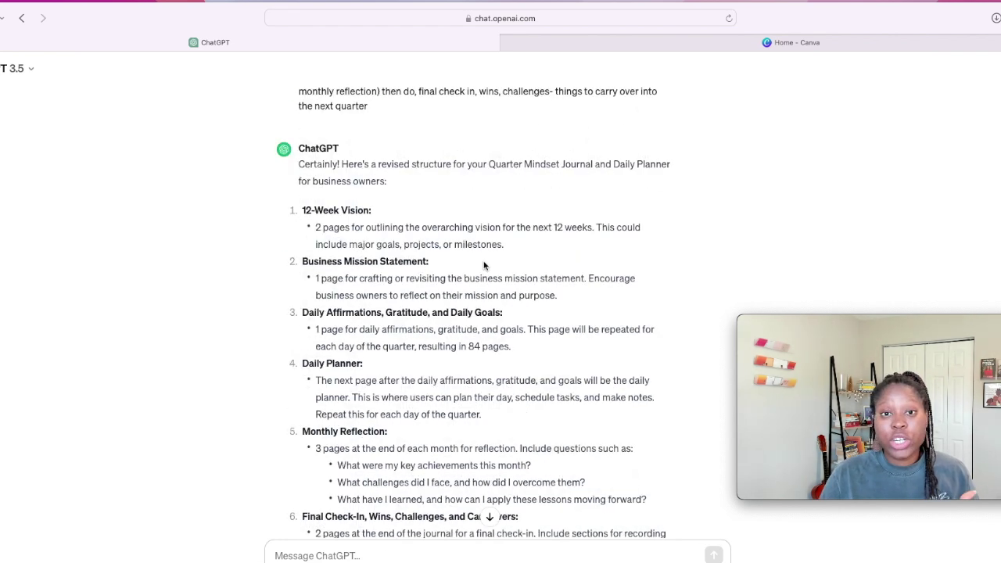
scroll(485, 266, down, 1)
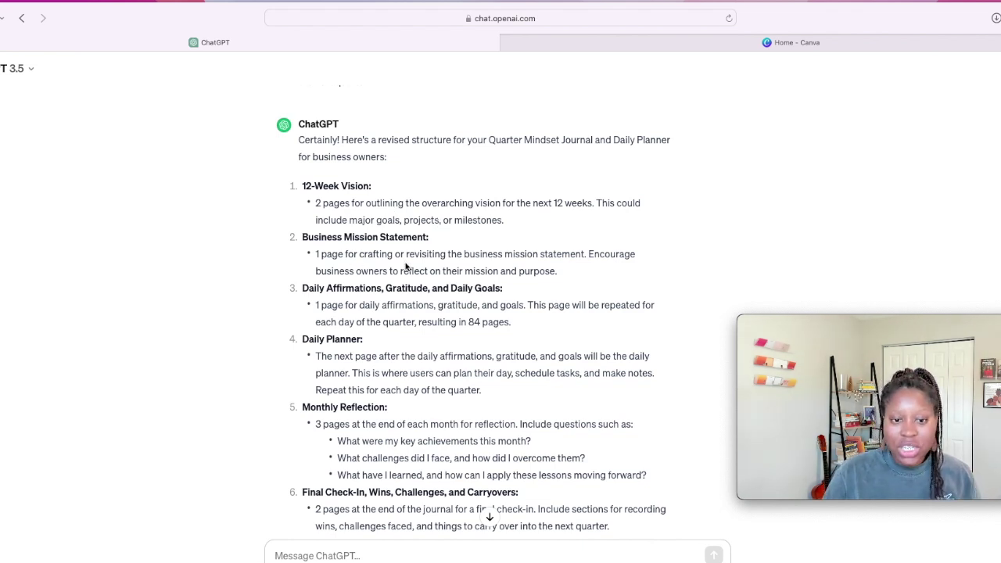
scroll(405, 266, down, 1)
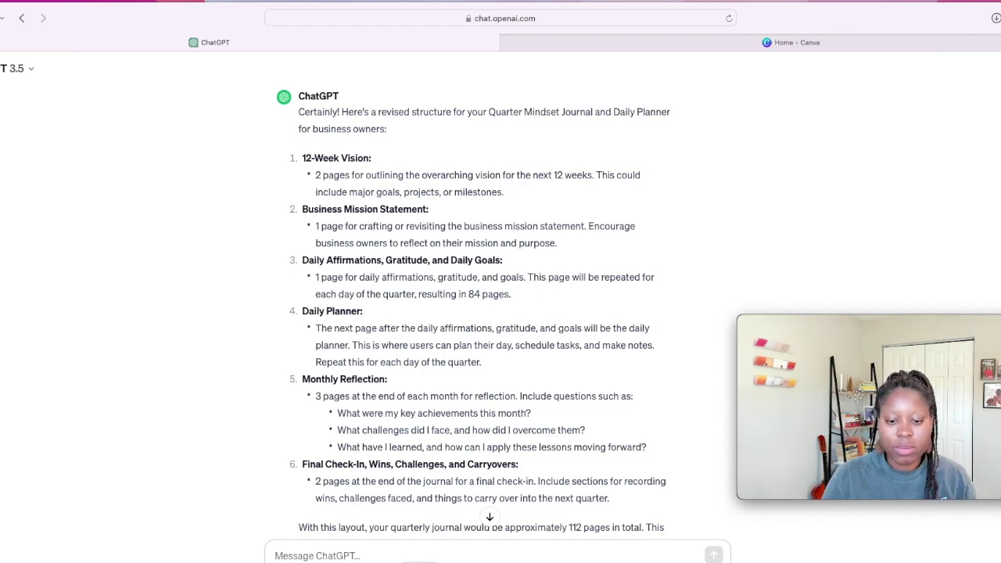
Bring up the Minding my Business note, move its window higher and widen it so the outline is readable
click(420, 562)
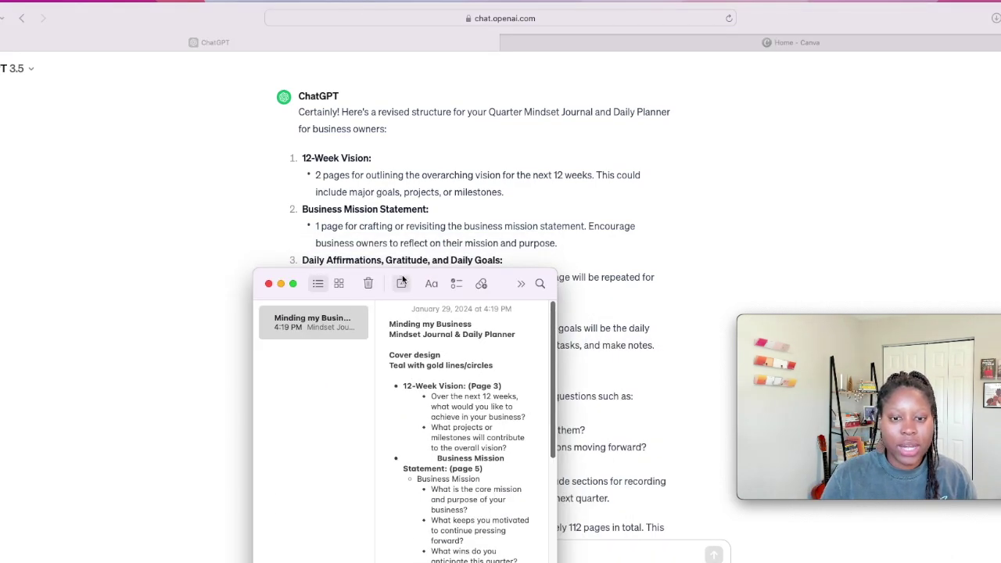
drag(403, 279, 362, 148)
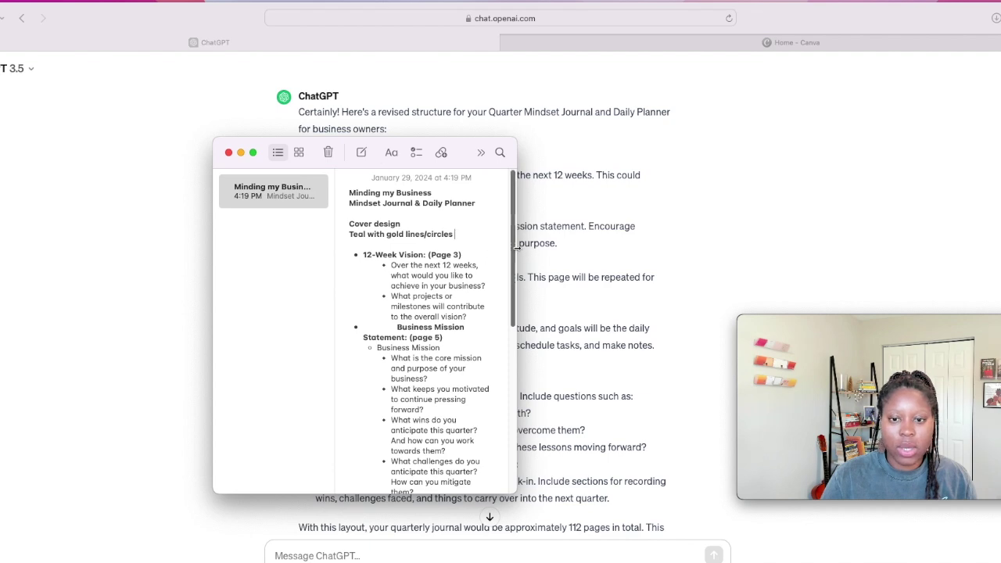
drag(517, 247, 700, 236)
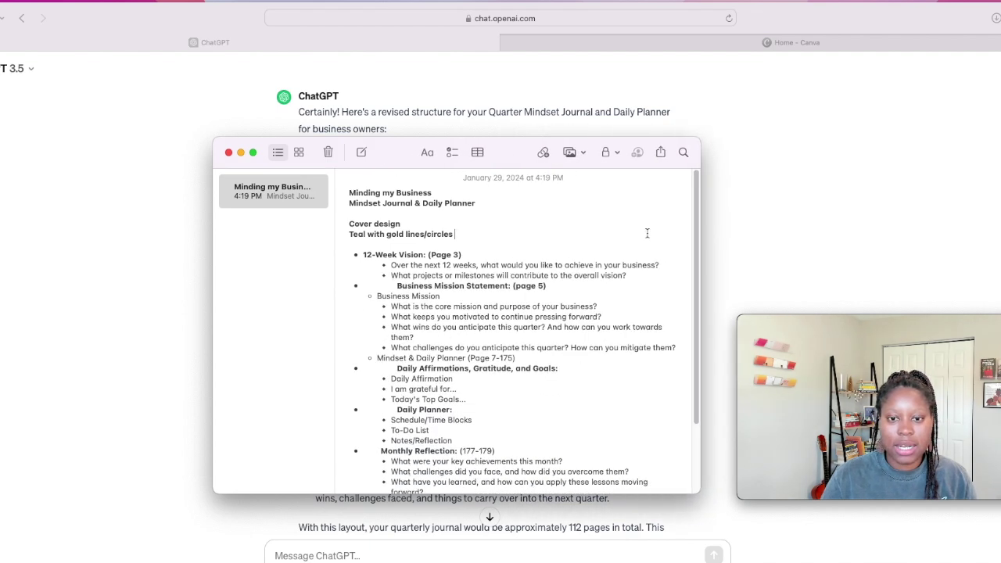
drag(395, 158, 395, 141)
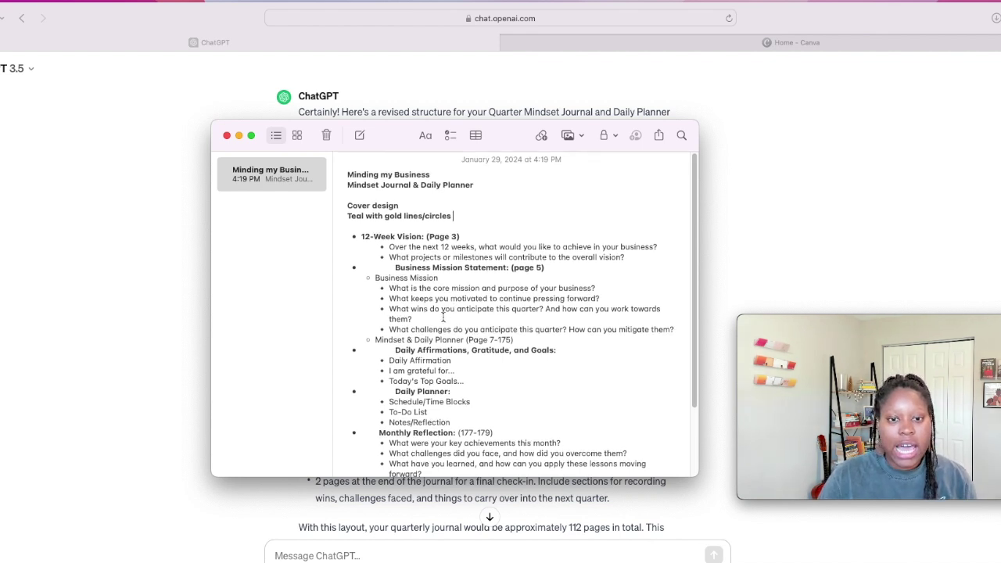
Highlight the cover design lines in the note and read through the page-by-page journal outline
drag(349, 175, 348, 205)
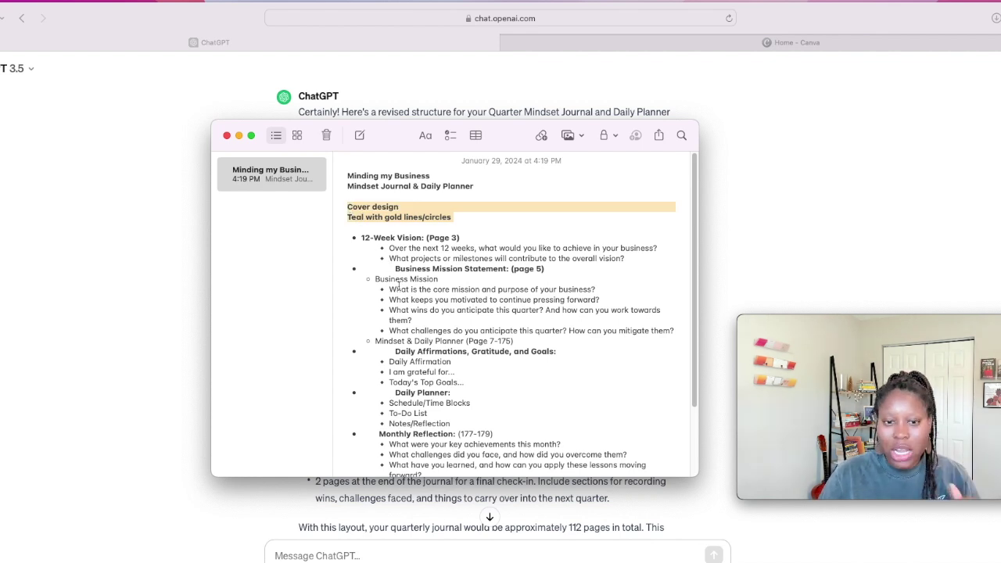
scroll(391, 266, down, 1)
scroll(396, 264, down, 5)
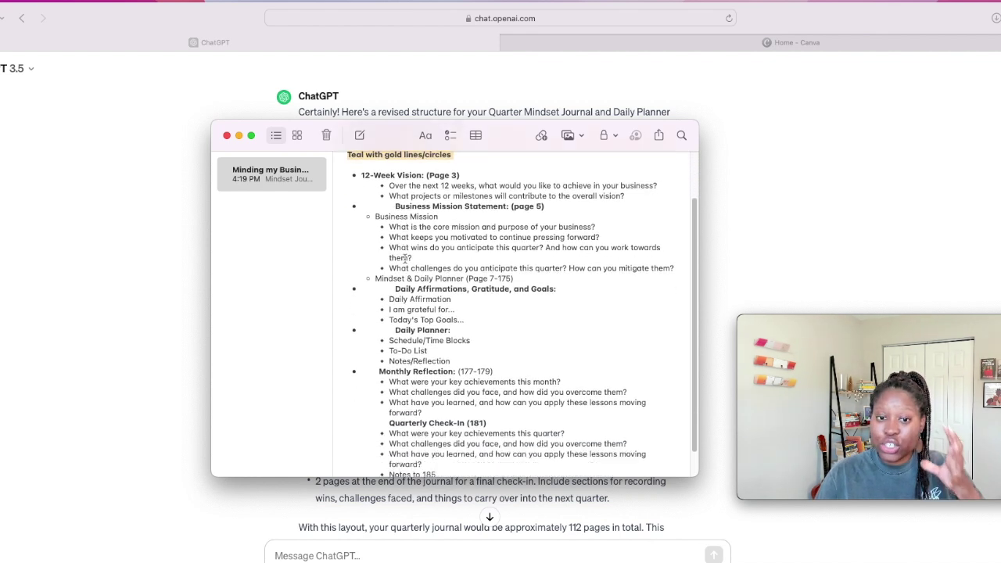
scroll(410, 268, down, 1)
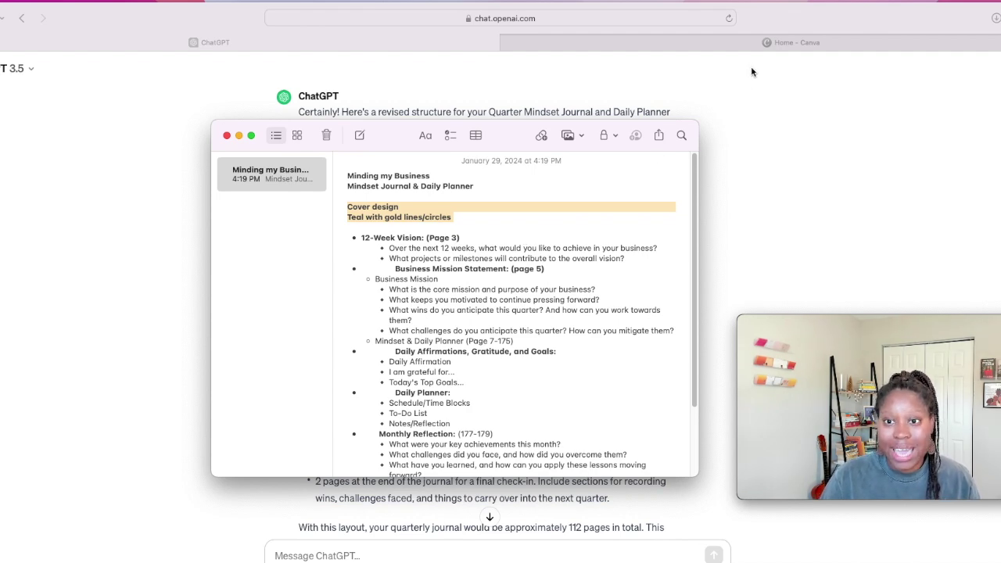
Switch to Canva and create a new custom-size design of 6 × 9 in
click(749, 46)
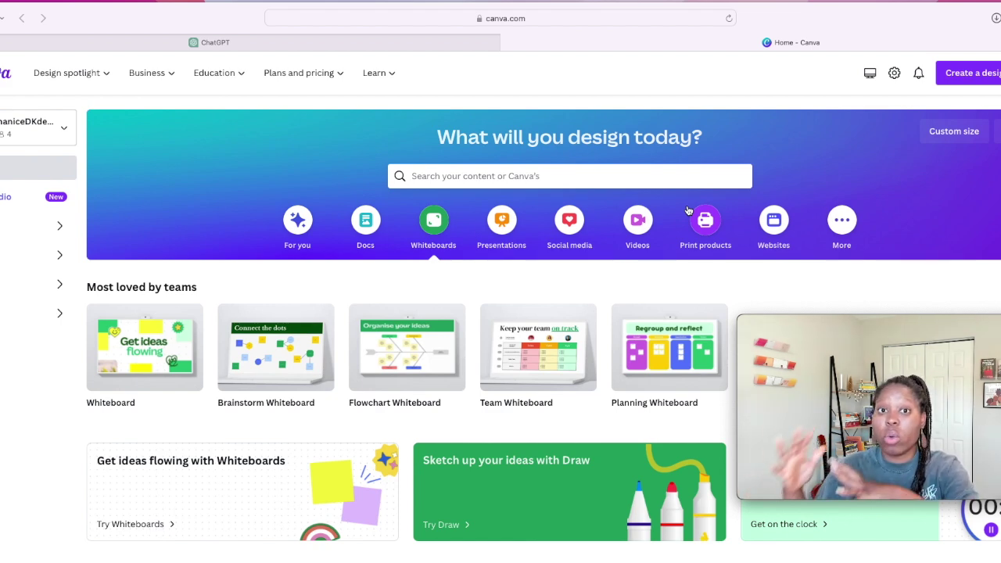
click(981, 75)
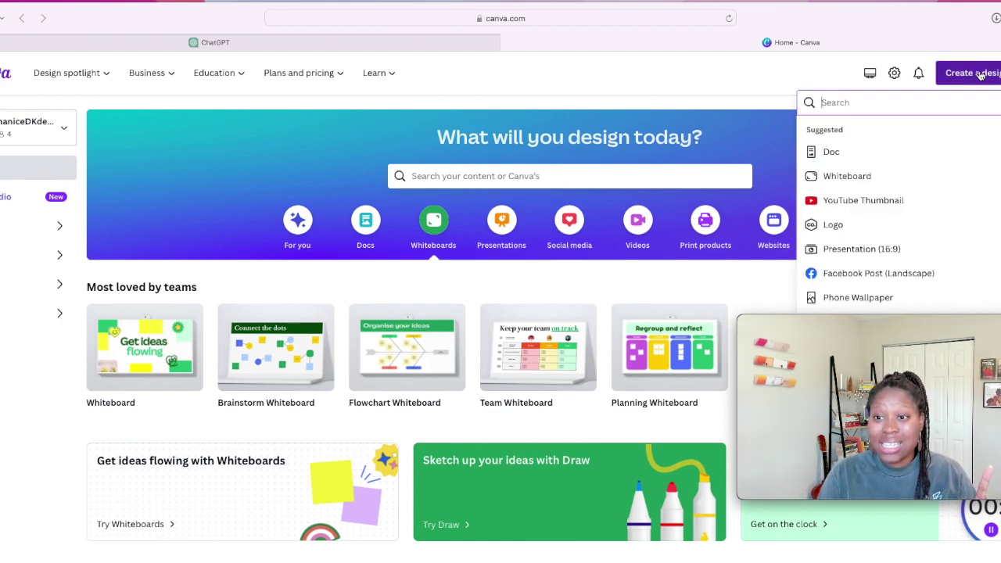
scroll(849, 258, down, 5)
scroll(850, 244, down, 3)
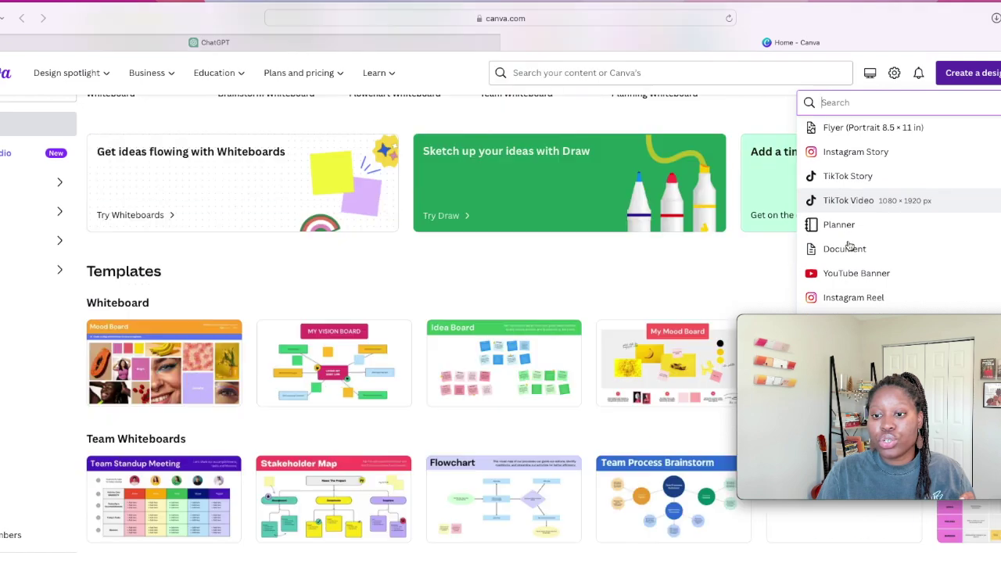
drag(853, 323, 523, 300)
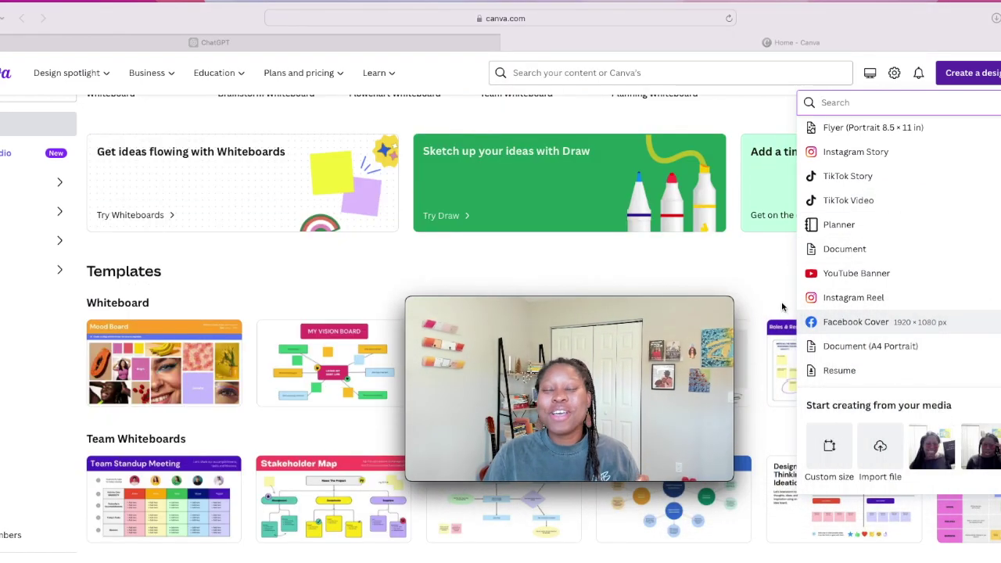
click(830, 446)
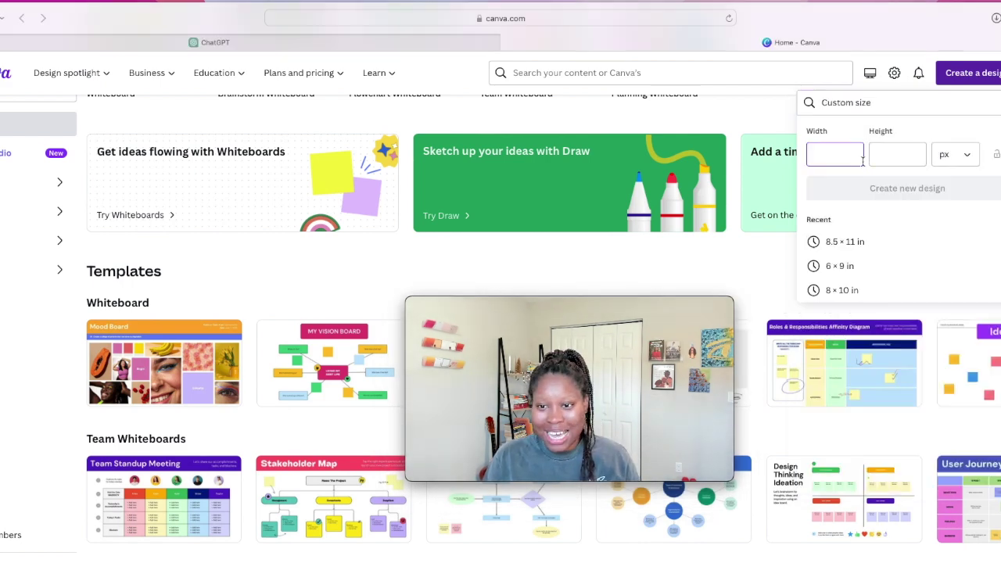
click(953, 154)
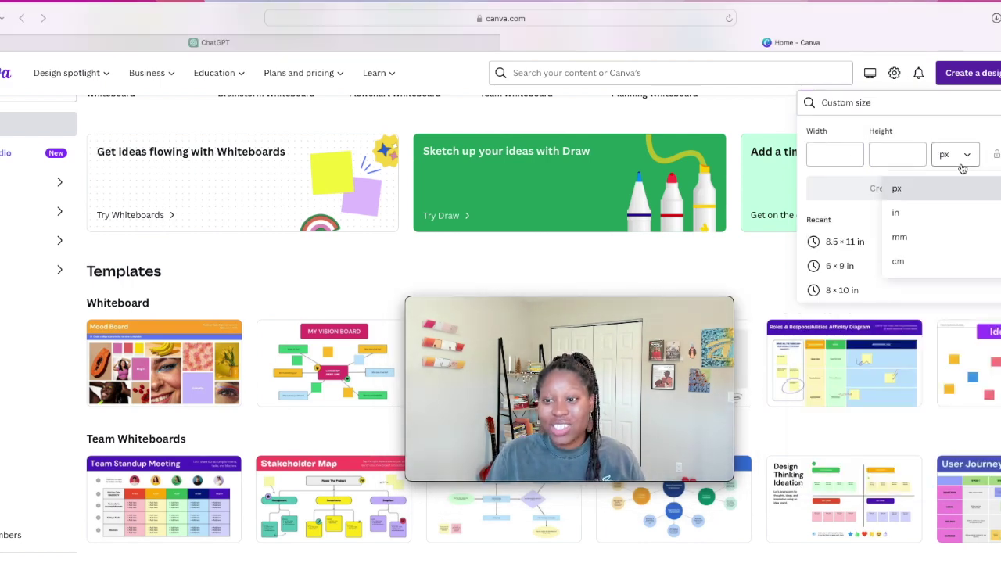
click(931, 215)
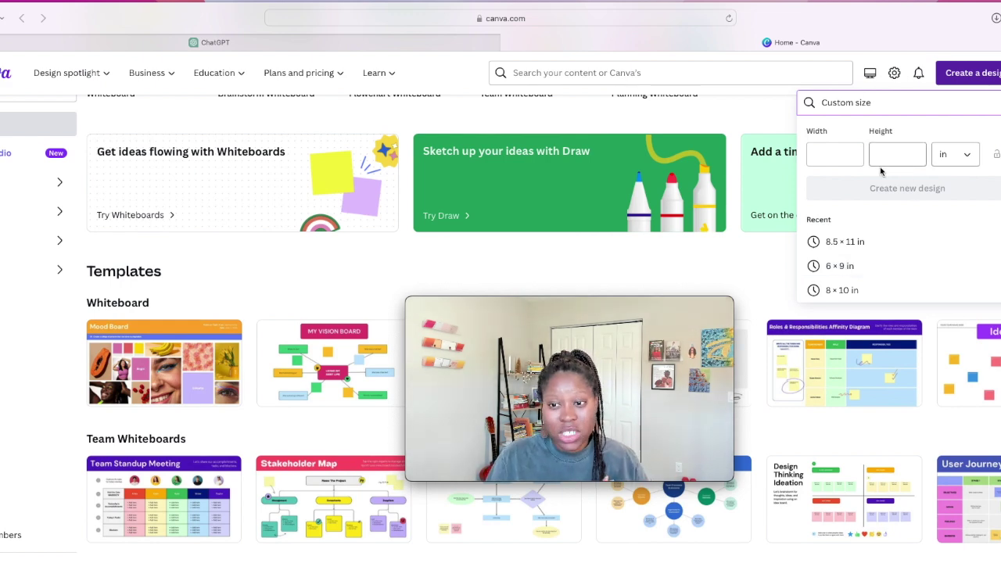
click(849, 155)
click(901, 159)
click(852, 270)
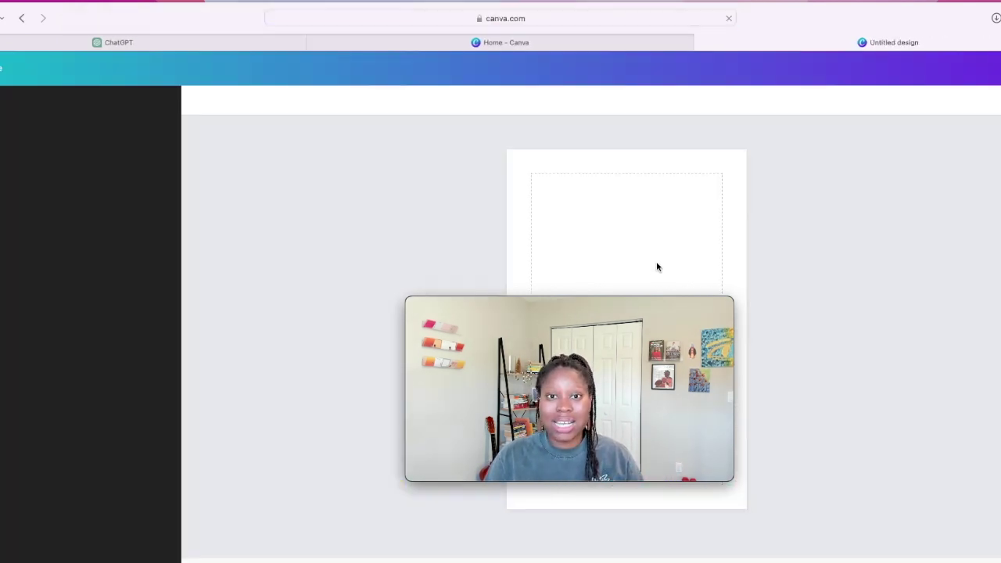
drag(610, 300, 970, 324)
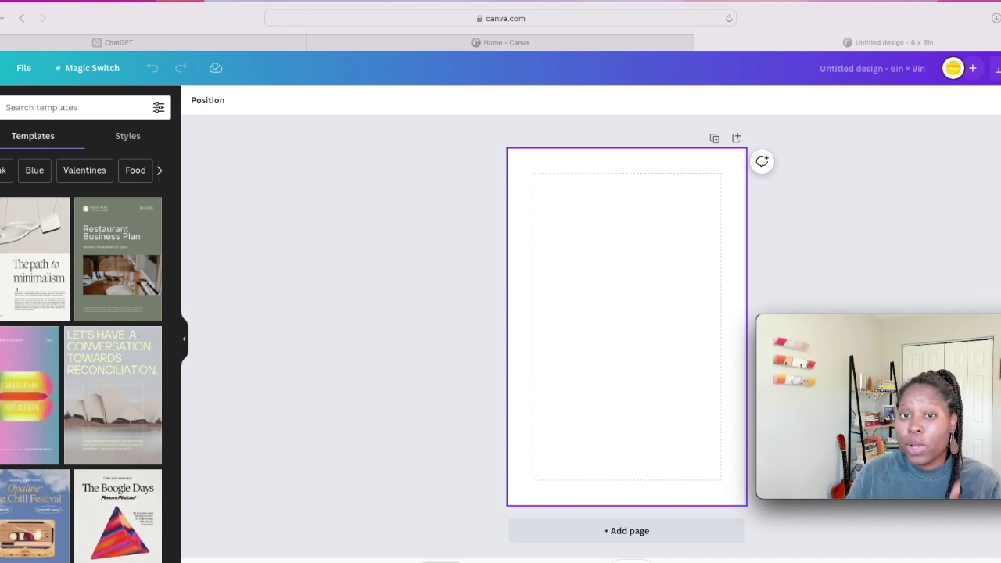
Bring the note beside the blank page and copy its two title lines, "Minding my Business" and "Mindset Journal & Daily Planner"
key(super+Tab)
drag(698, 205, 571, 205)
drag(528, 130, 319, 117)
scroll(279, 173, up, 1)
drag(279, 173, 141, 165)
right_click(158, 163)
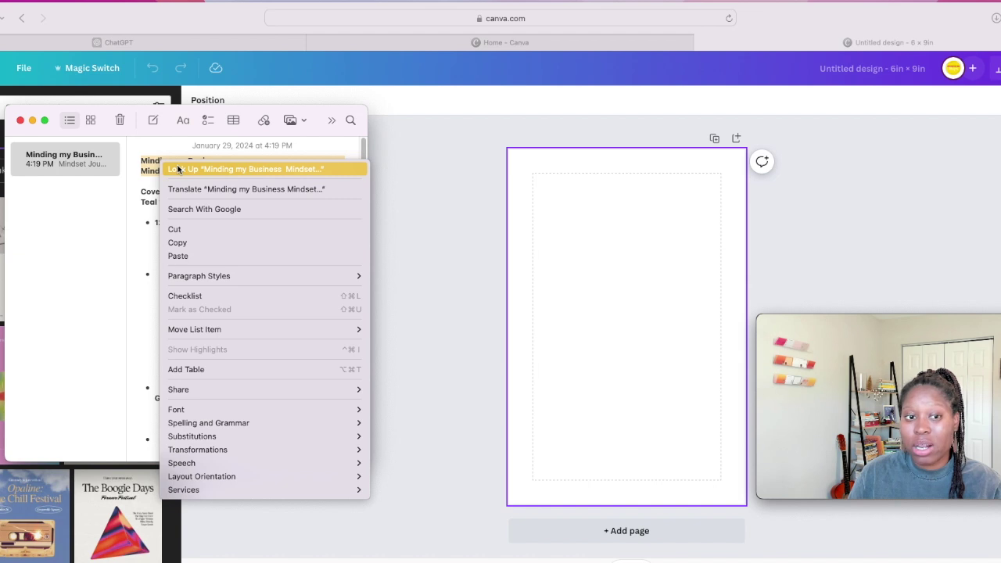
click(193, 244)
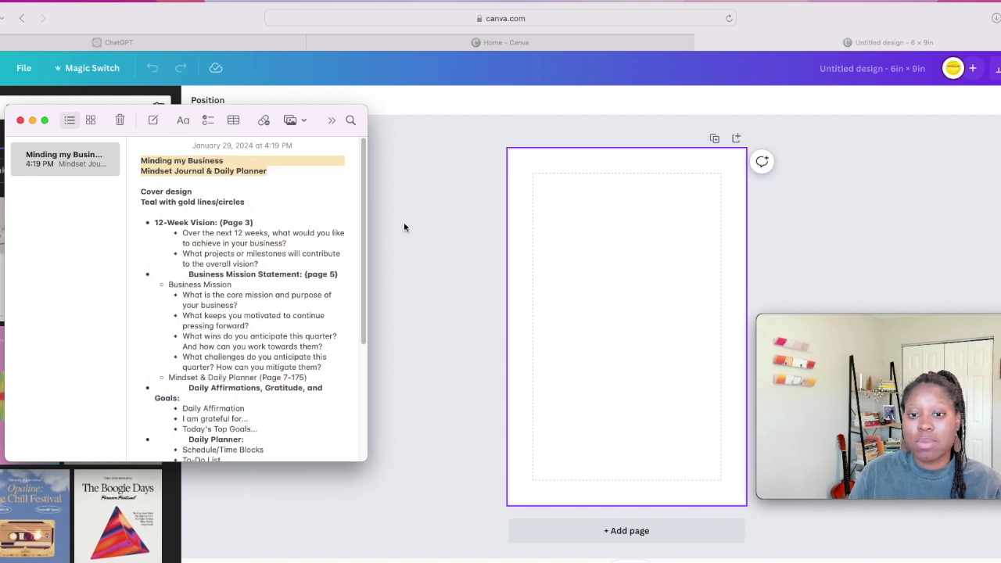
Paste the copied two-line title onto the blank Canva page
right_click(610, 270)
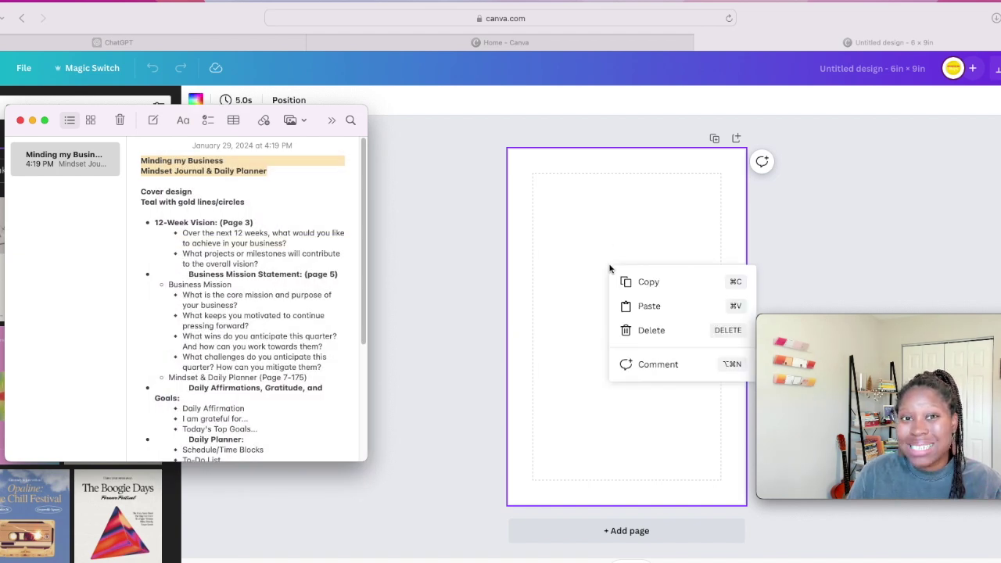
click(637, 308)
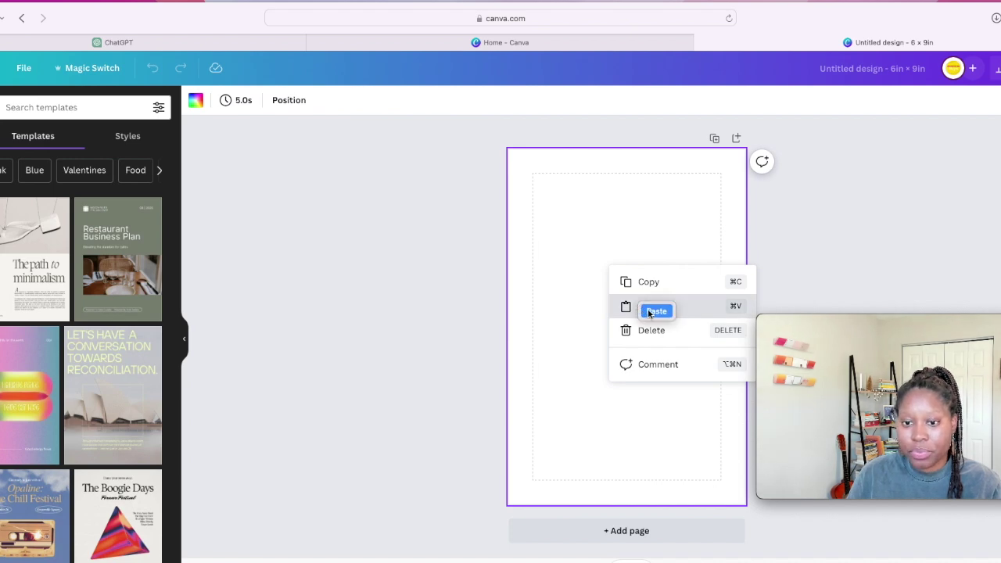
click(649, 311)
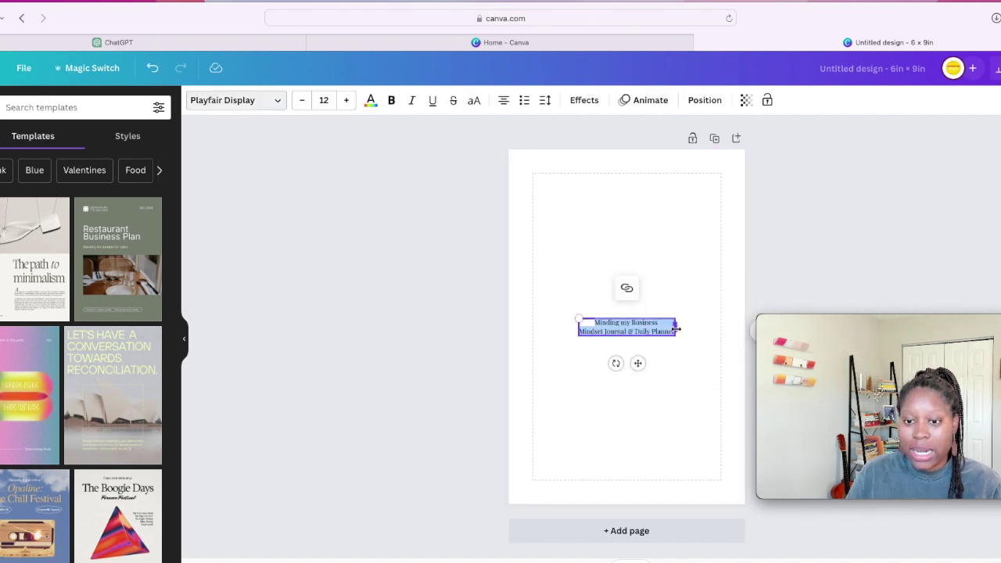
Widen the pasted title's text box, shift it slightly up and set its font size to 24
drag(676, 329, 708, 330)
drag(579, 318, 567, 317)
drag(647, 362, 637, 354)
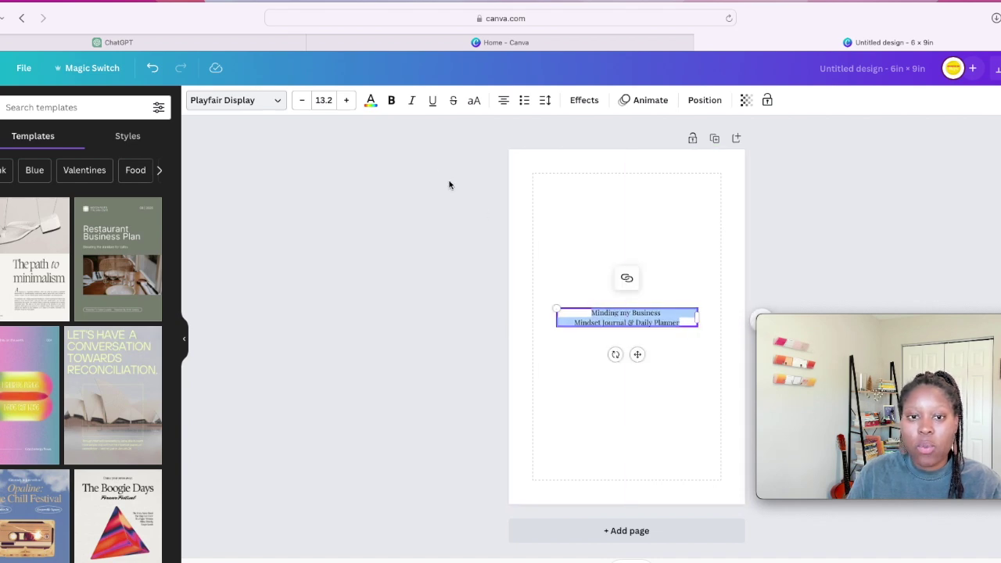
click(319, 104)
scroll(347, 311, down, 1)
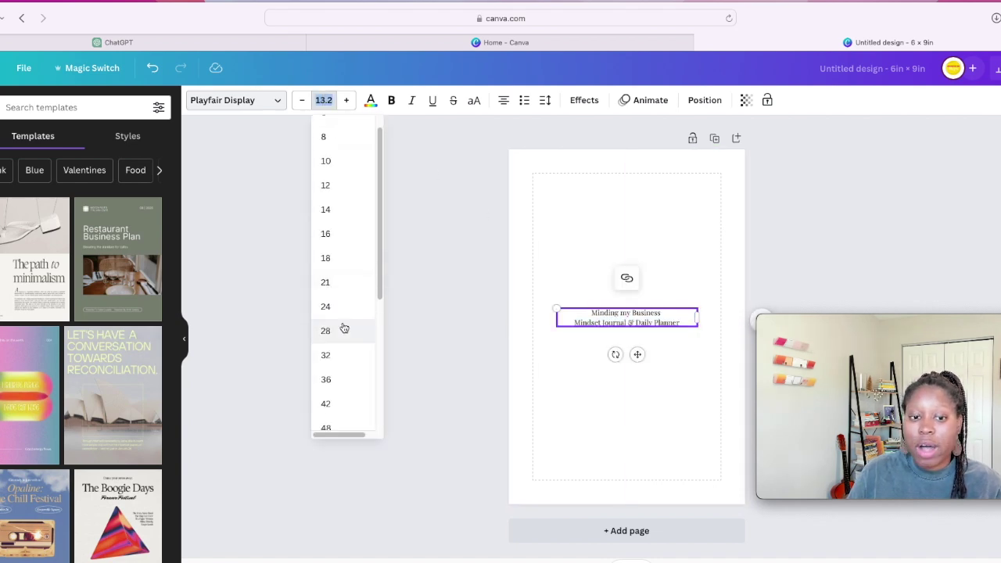
click(341, 309)
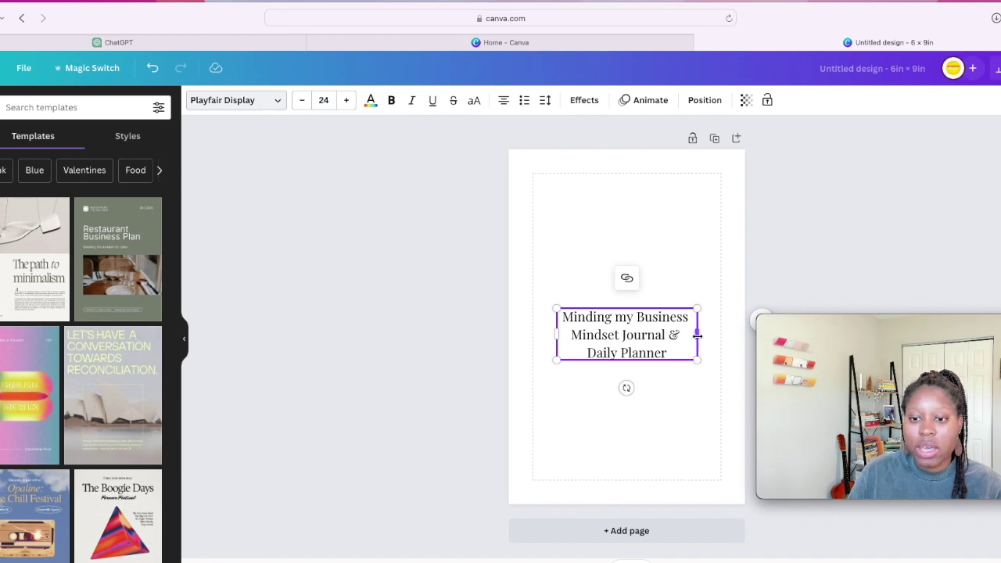
drag(697, 334, 714, 335)
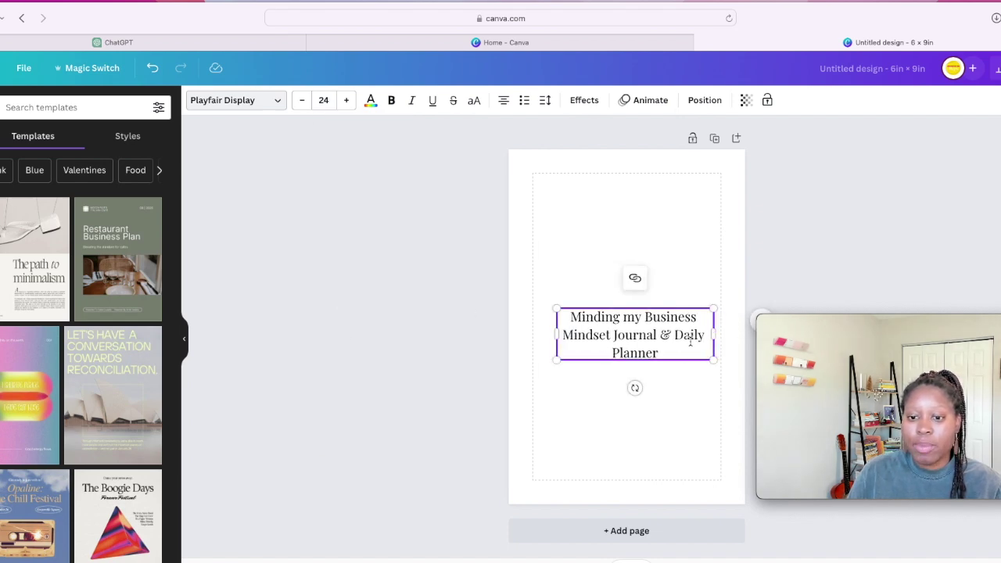
Cut "Minding my Business" out of the title text and paste it on the page as a separate text box
drag(695, 317, 568, 317)
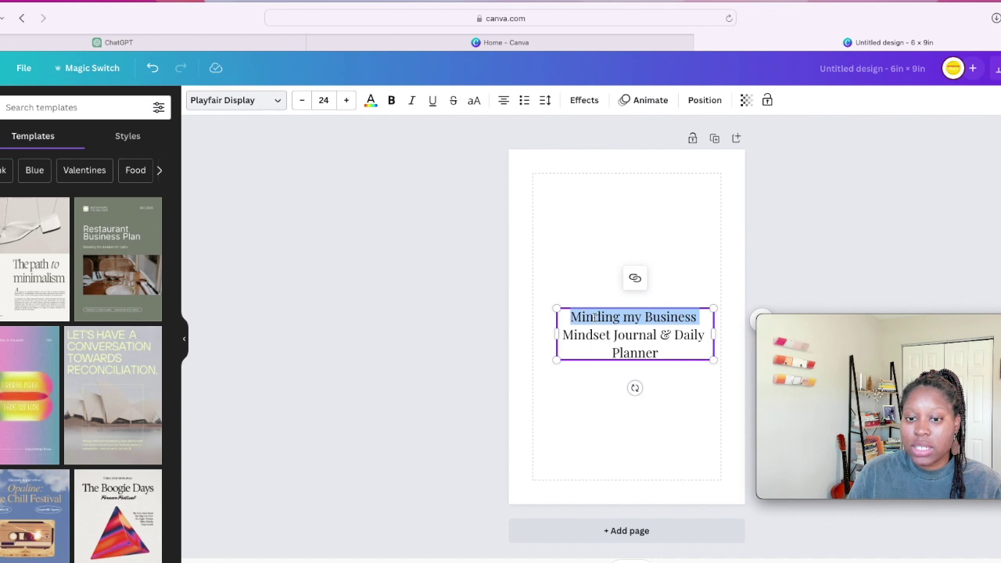
right_click(594, 316)
click(610, 371)
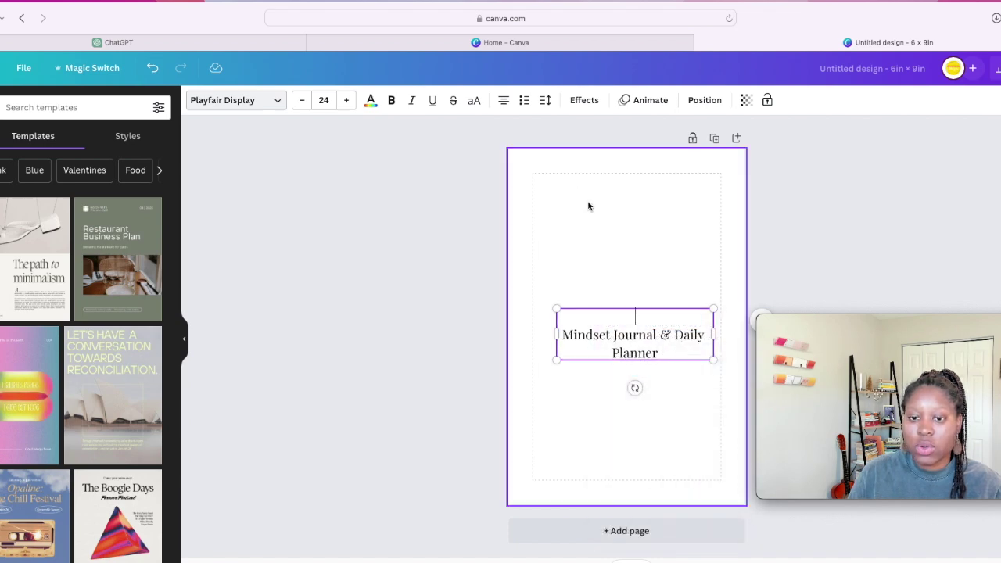
right_click(591, 206)
click(616, 243)
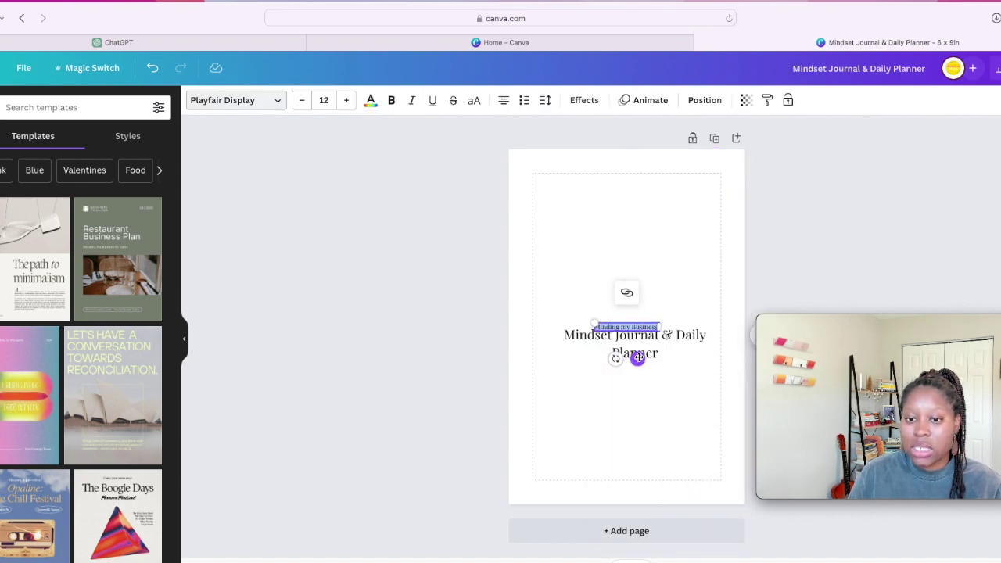
Move the "Minding my Business" text above the subtitle and enlarge it to a font size of about 26.5
drag(637, 358, 638, 320)
drag(592, 284, 549, 280)
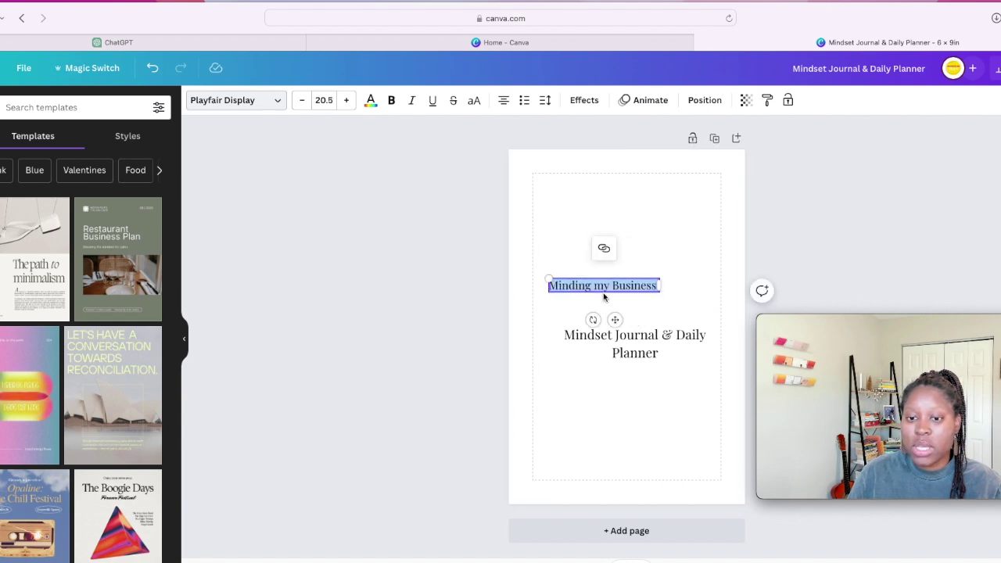
drag(550, 282, 514, 273)
drag(594, 320, 637, 319)
Change the "Minding my Business" font to KL Mismatched, enlarge it to about 39.9 and centre it above the subtitle
click(205, 100)
click(91, 327)
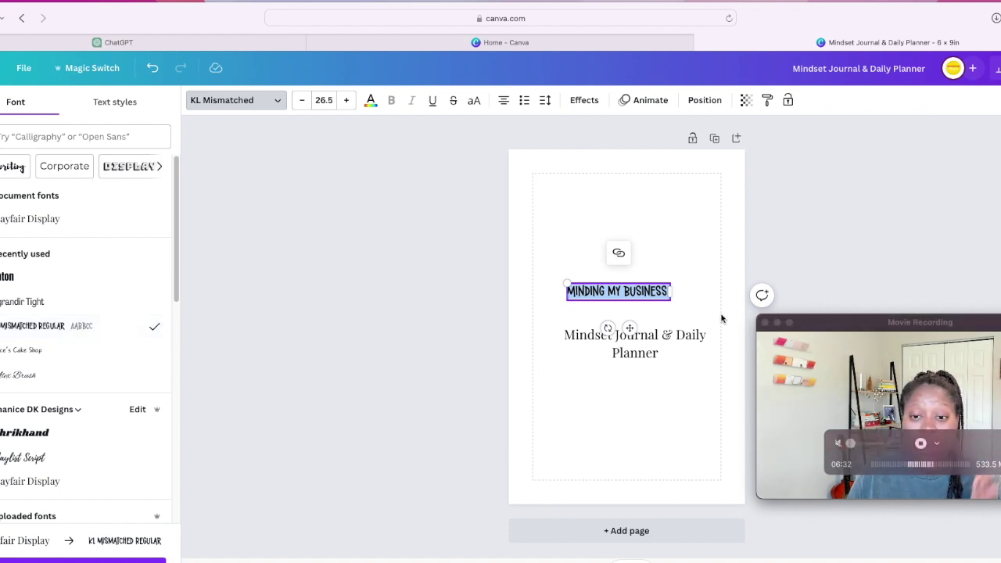
drag(570, 282, 513, 274)
drag(593, 320, 644, 326)
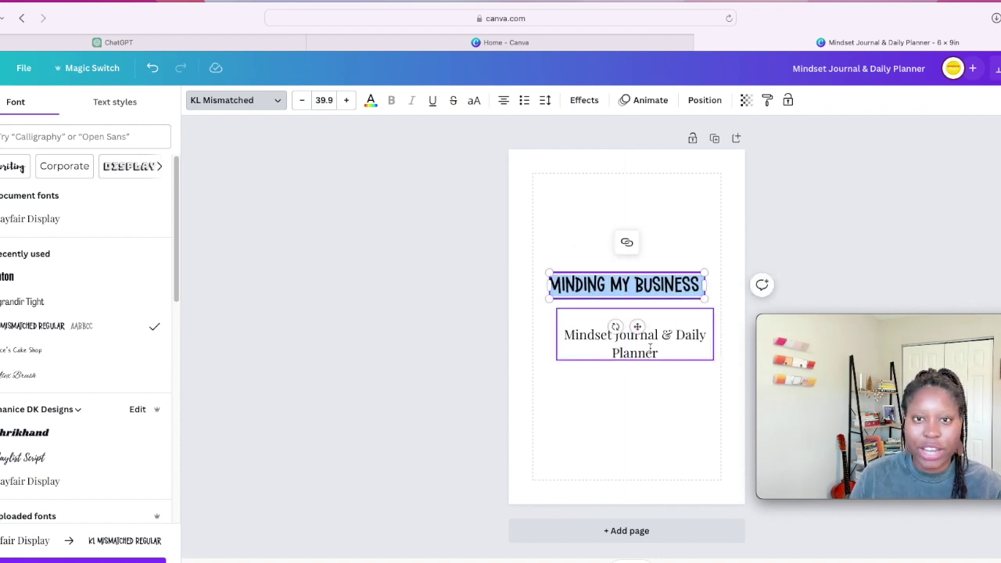
Change the subtitle "Mindset Journal & Daily Planner" to the KL Socks font at a size of about 27.7
click(647, 348)
click(566, 335)
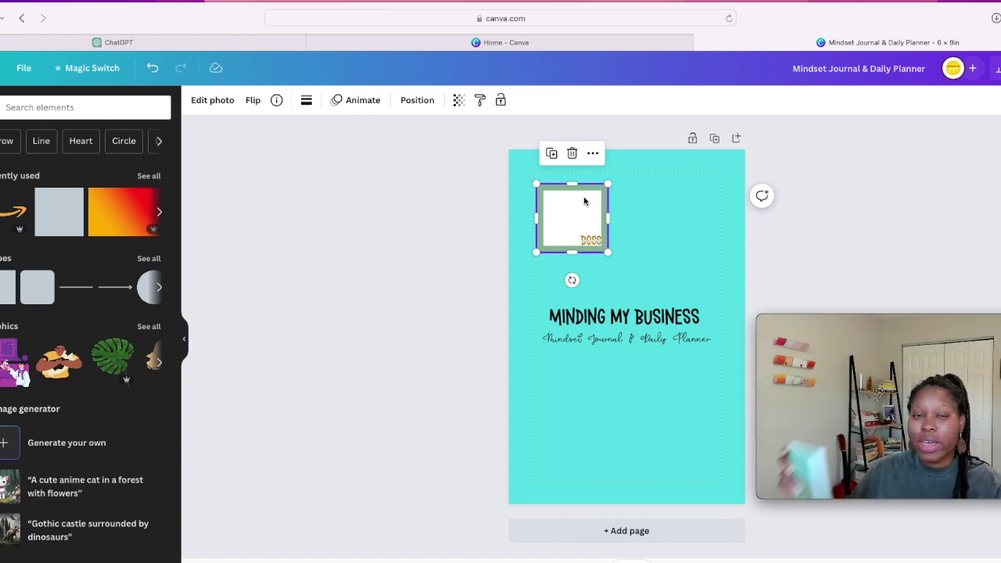
Fill the page background with the sage green sampled from the reference photo and delete that photo from the page
click(665, 205)
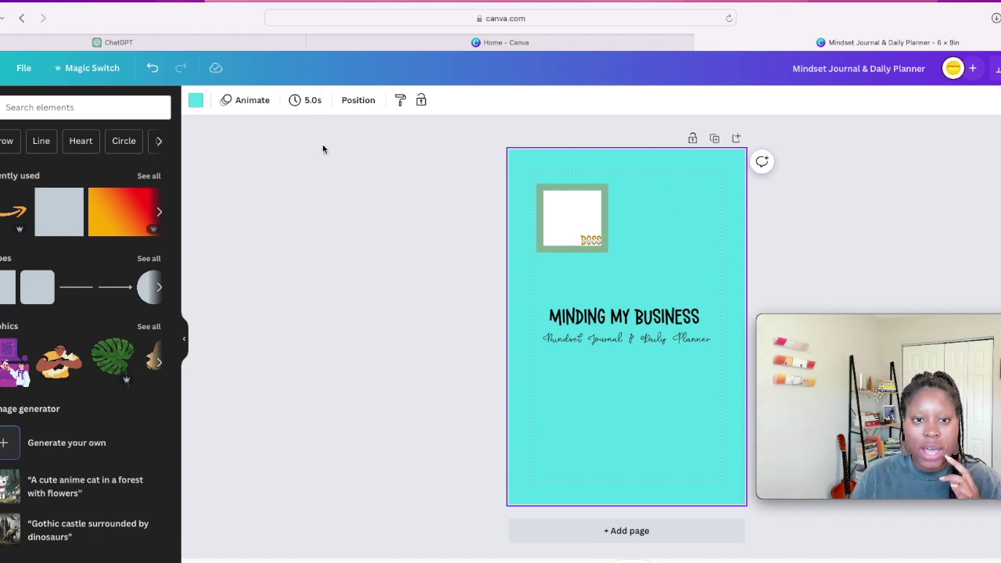
click(196, 102)
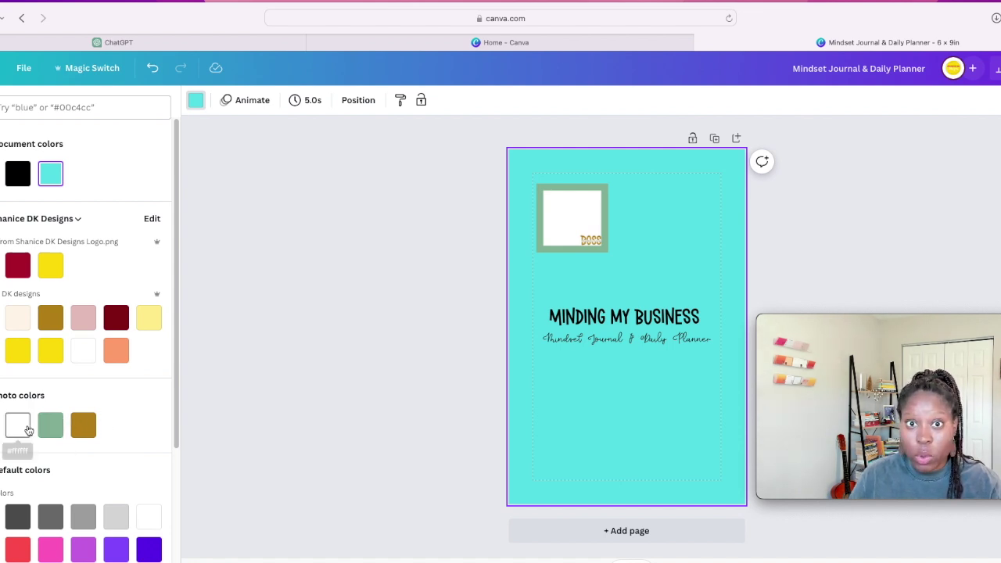
click(1, 173)
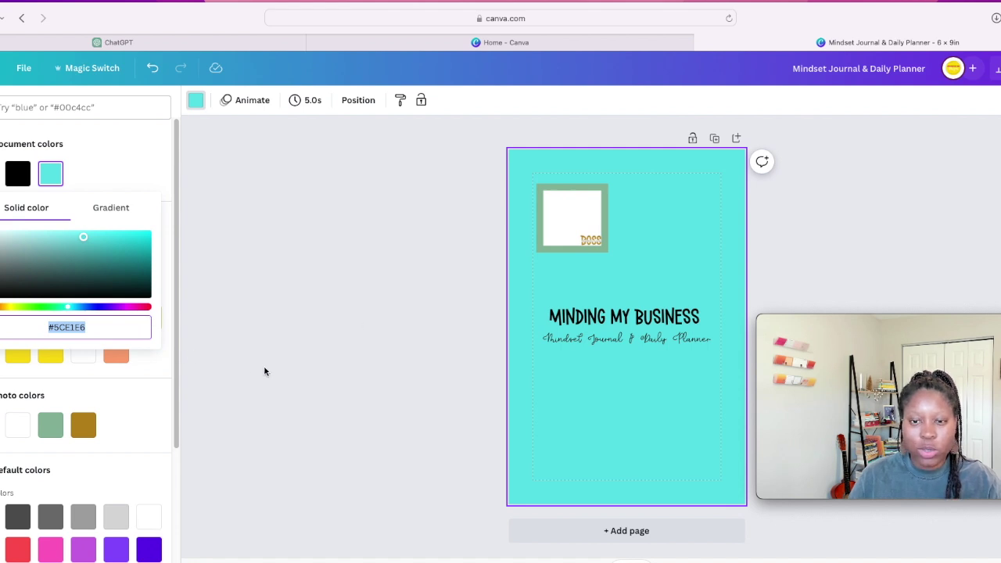
click(50, 425)
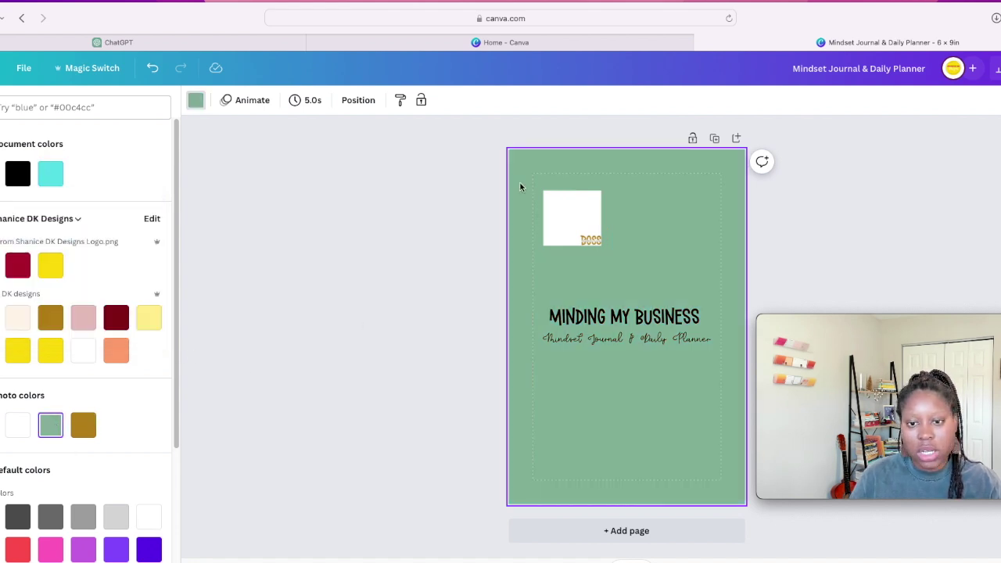
click(582, 223)
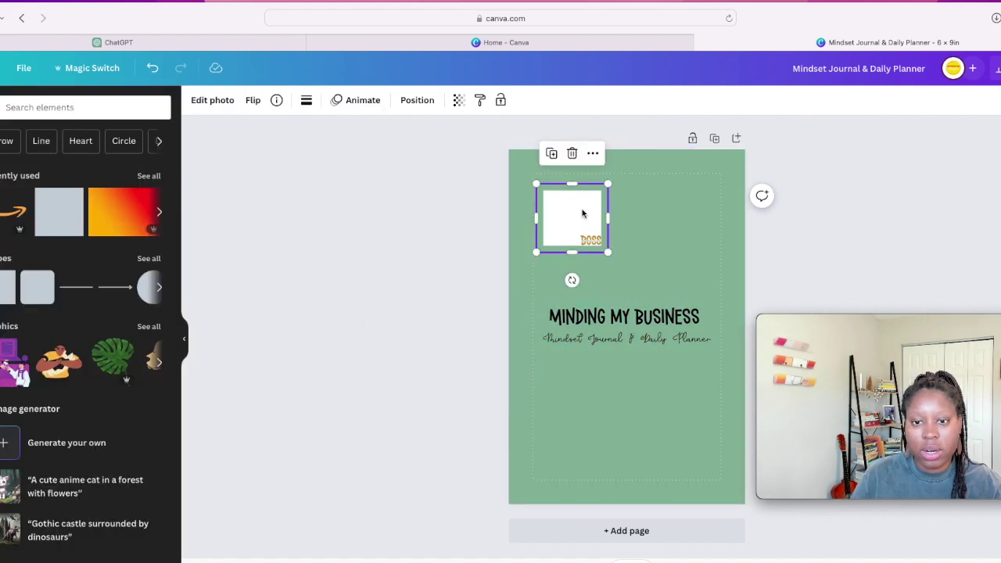
click(572, 152)
Recolour the "Minding my Business" title with the golden brown from the brand palette
click(623, 317)
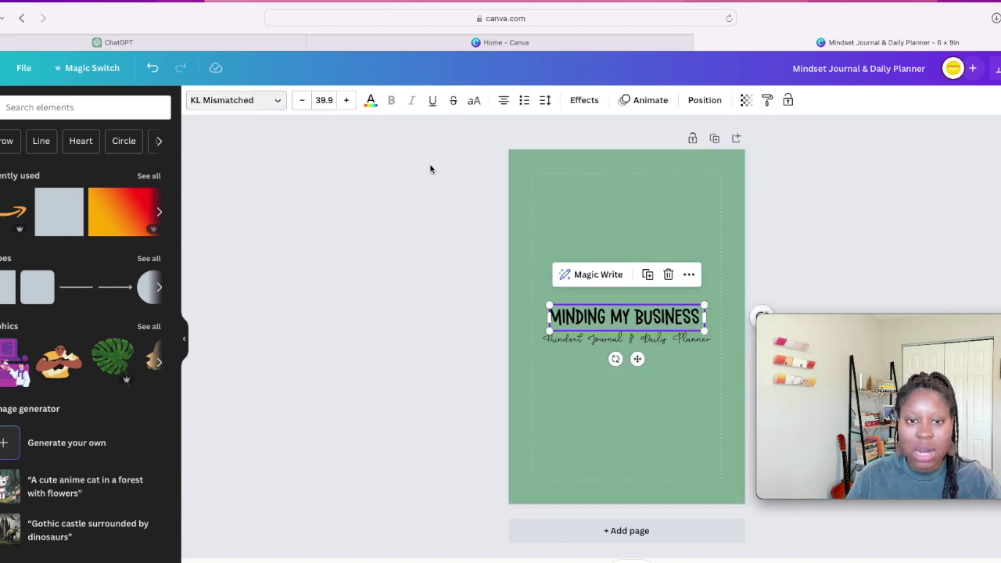
click(370, 100)
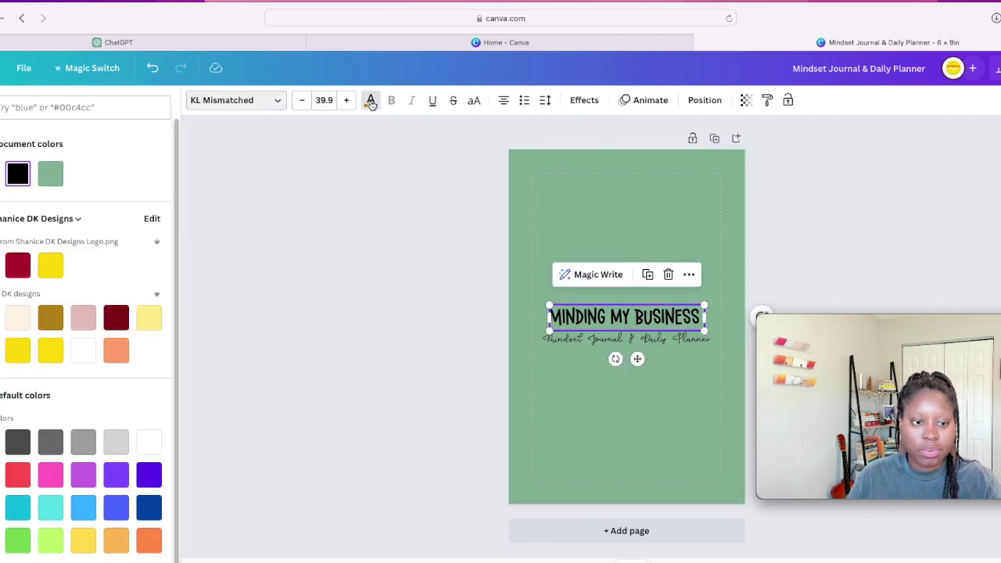
click(50, 317)
Try white as the subtitle's text colour and return it to black
click(583, 338)
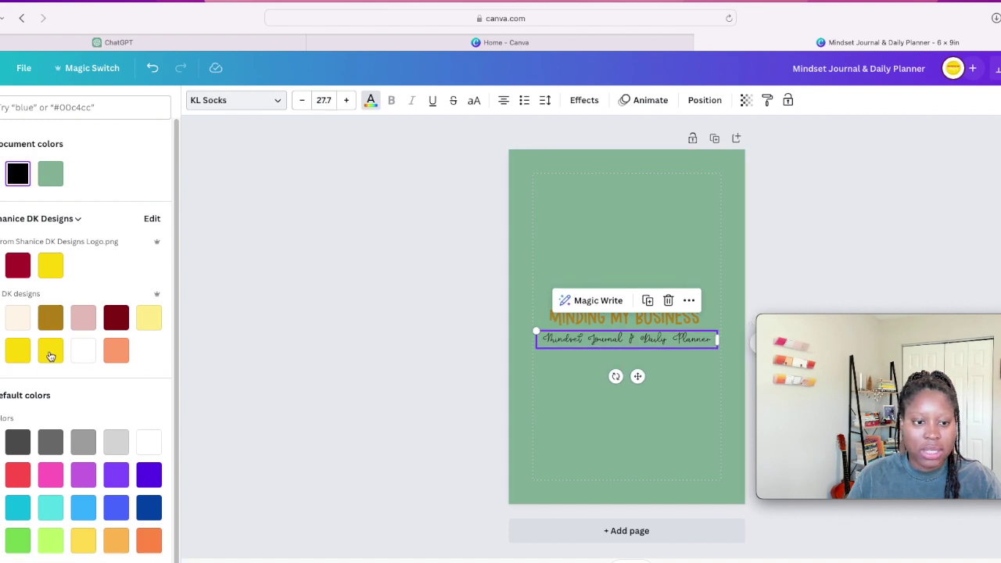
click(84, 351)
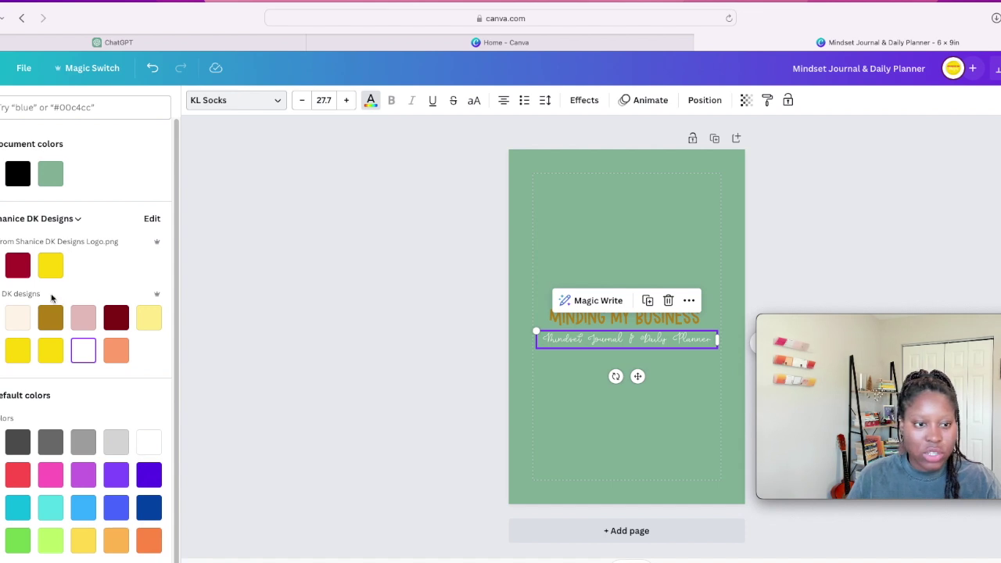
click(18, 184)
click(347, 347)
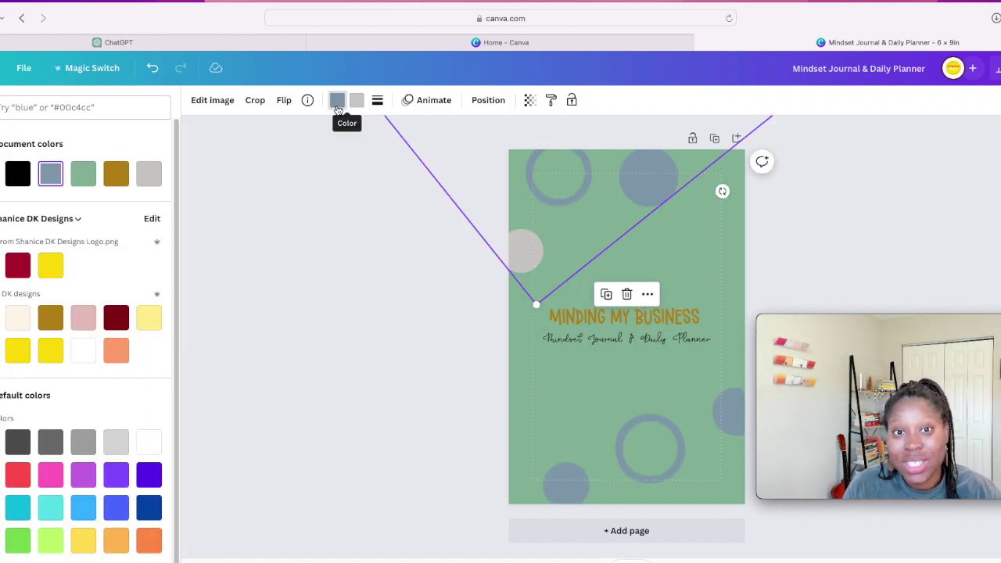
Recolour the upper circles graphic, making its blue-grey circles golden brown and its light grey circle white
click(0, 157)
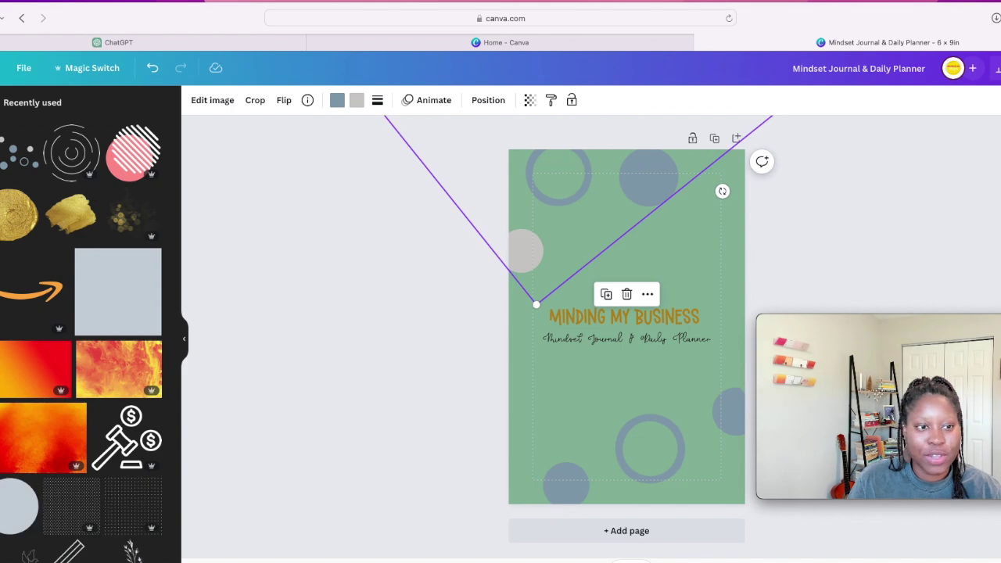
click(3, 102)
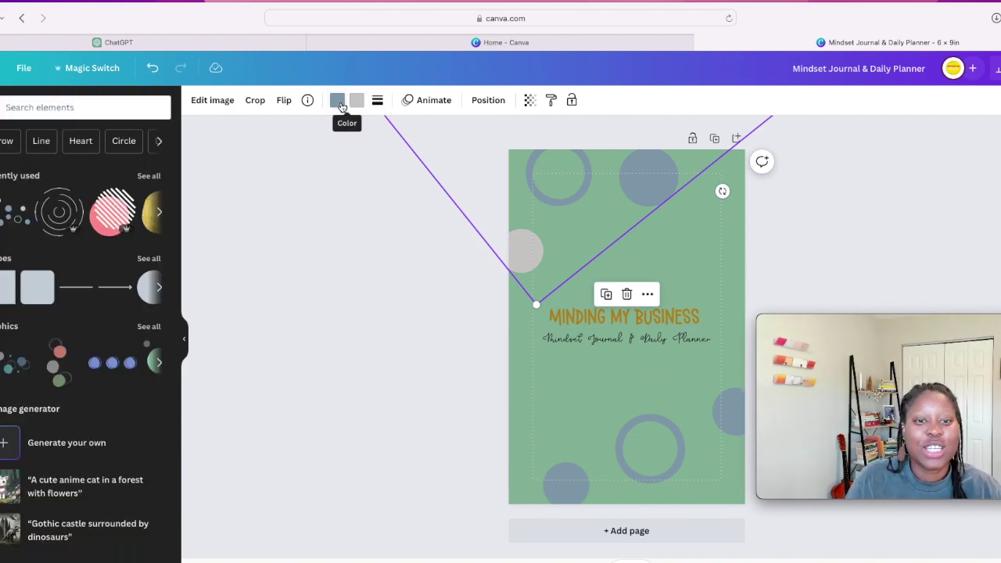
click(338, 102)
click(50, 317)
click(357, 102)
click(83, 352)
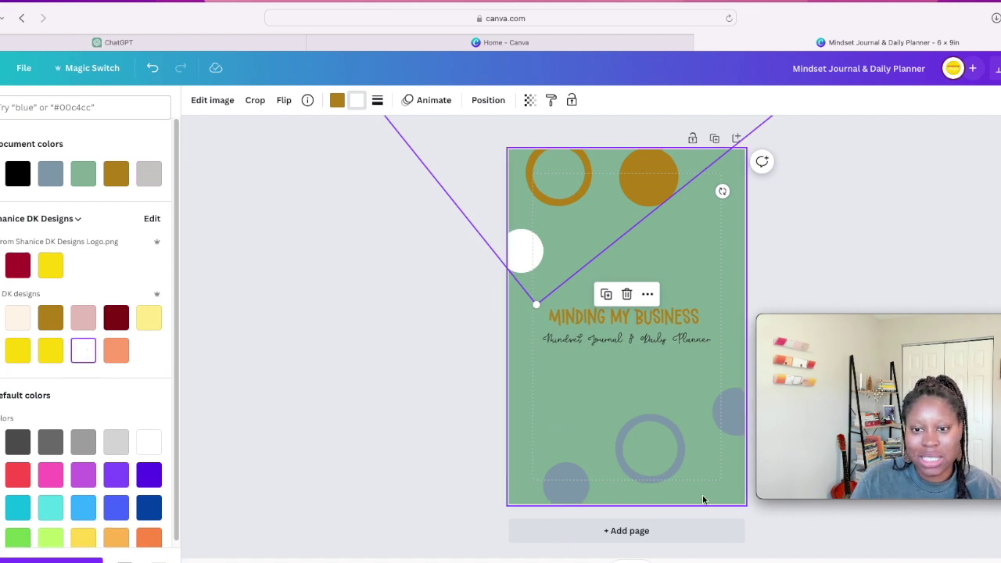
Recolour the lower circles graphic, replacing light grey with white and blue-grey with golden brown
click(663, 450)
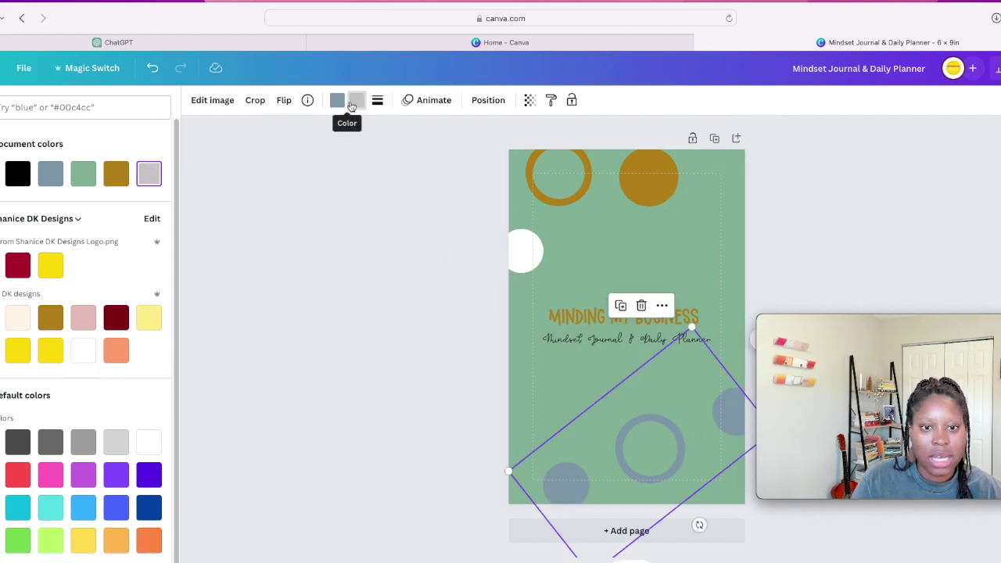
click(84, 353)
click(337, 101)
click(115, 175)
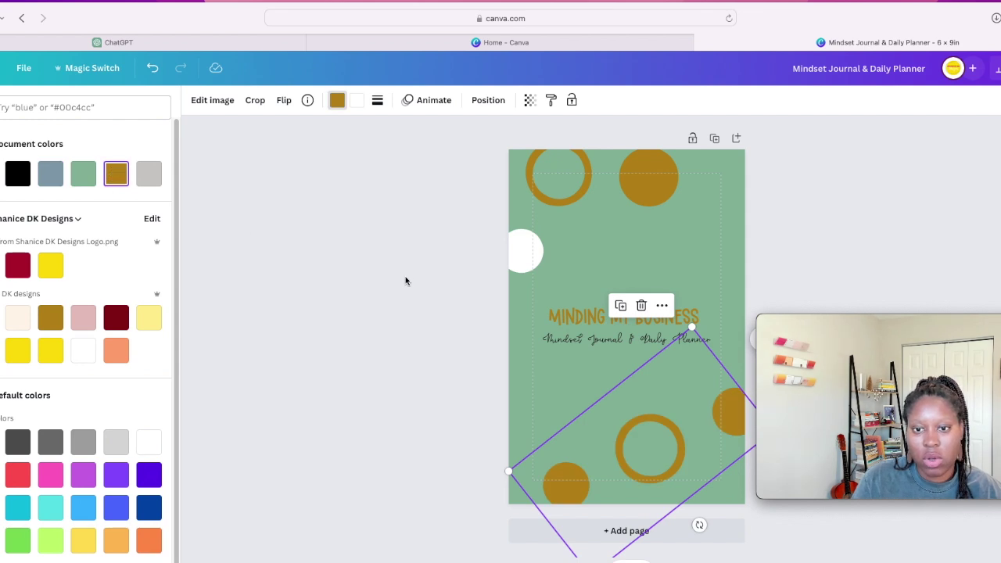
click(425, 299)
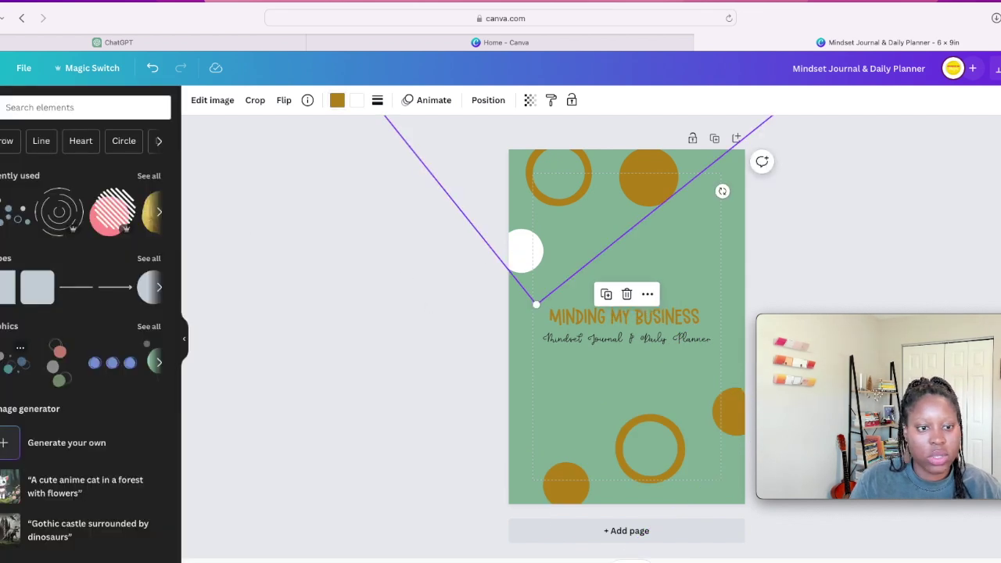
click(492, 351)
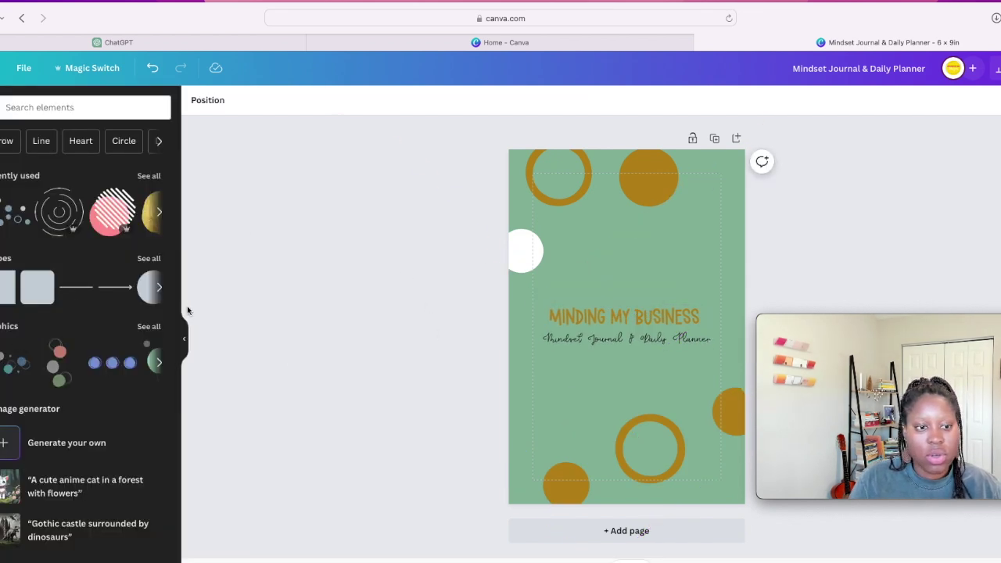
Add a circle shape, fit it over the white circle at the page's left edge and fill it golden brown
click(147, 290)
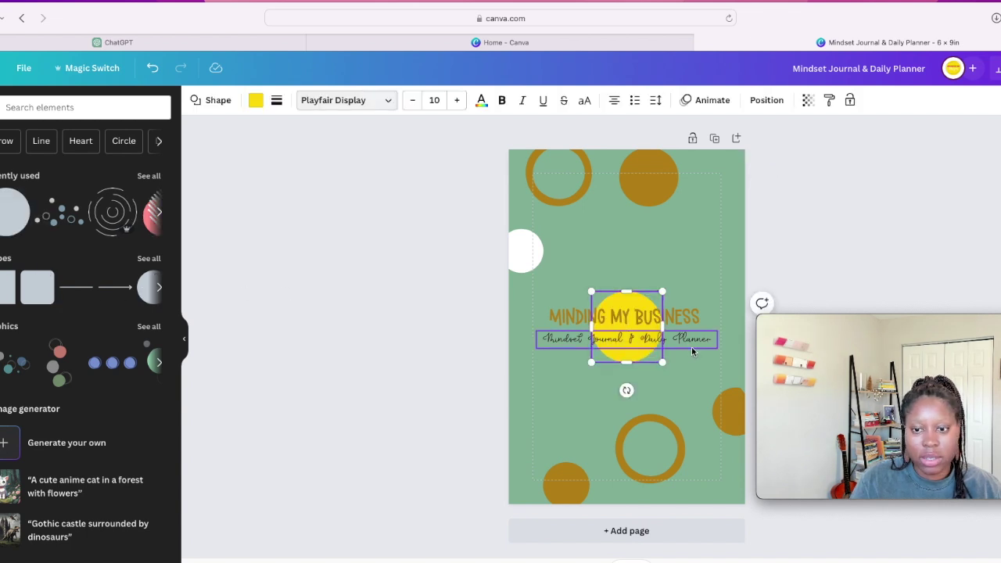
drag(658, 361, 498, 279)
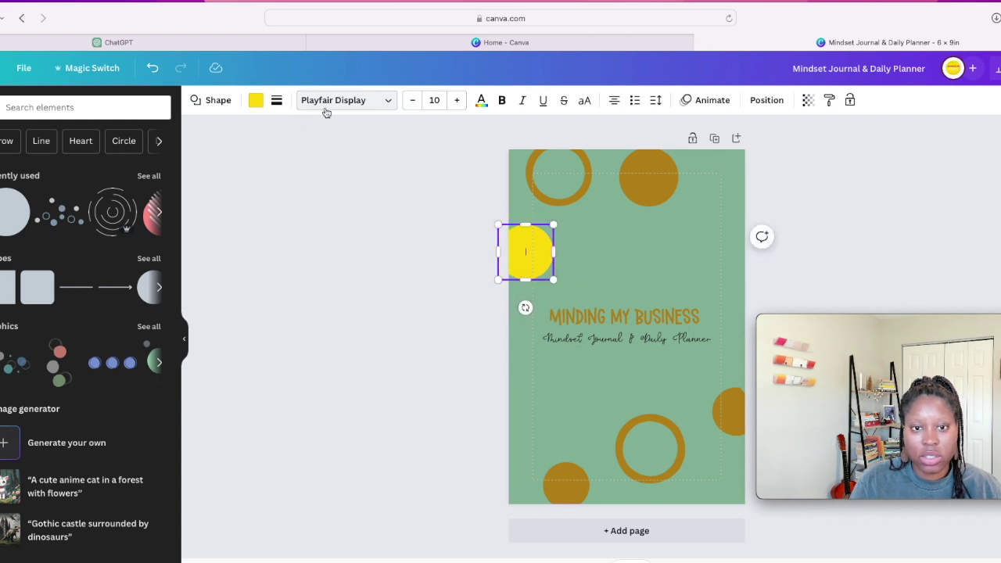
click(256, 101)
click(116, 174)
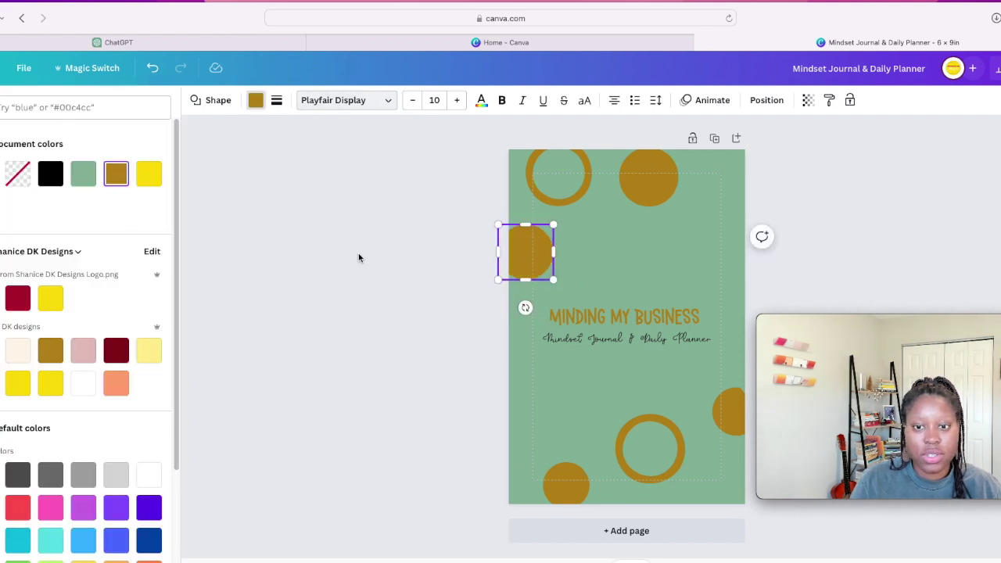
click(358, 255)
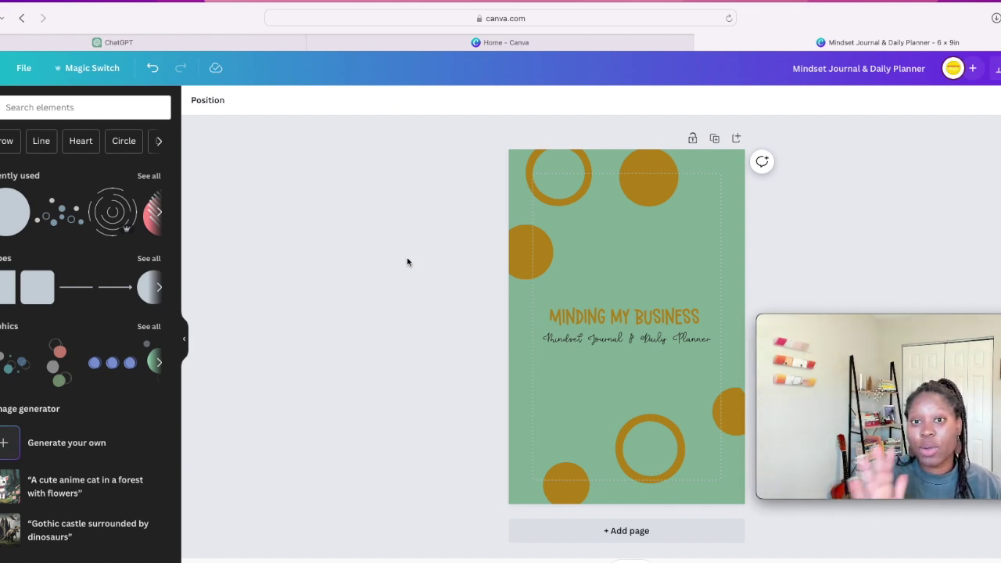
Add the black concentric-lines graphic, shrink it and place it overlapping the solid circle at the top of the page
click(112, 211)
drag(678, 376, 639, 204)
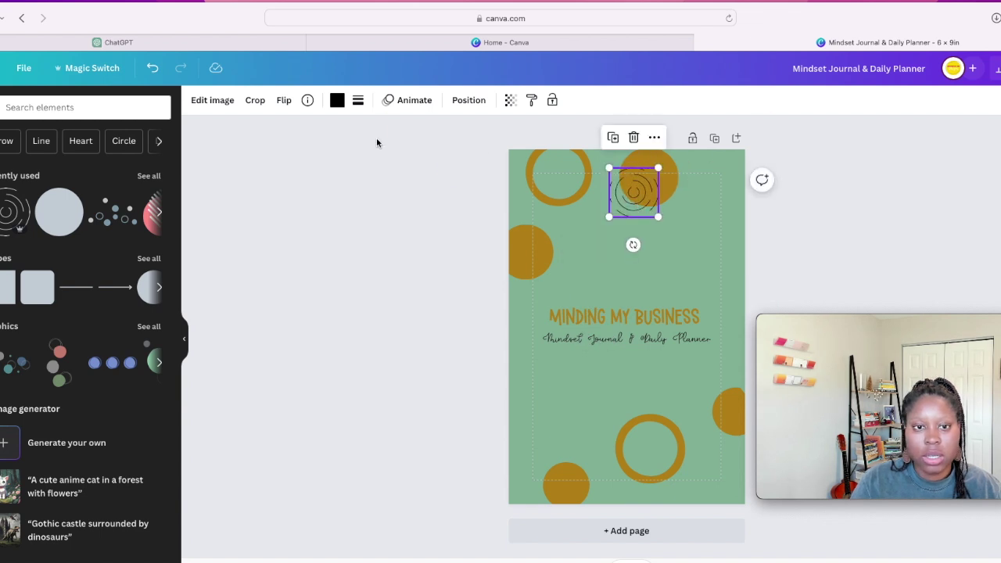
click(337, 101)
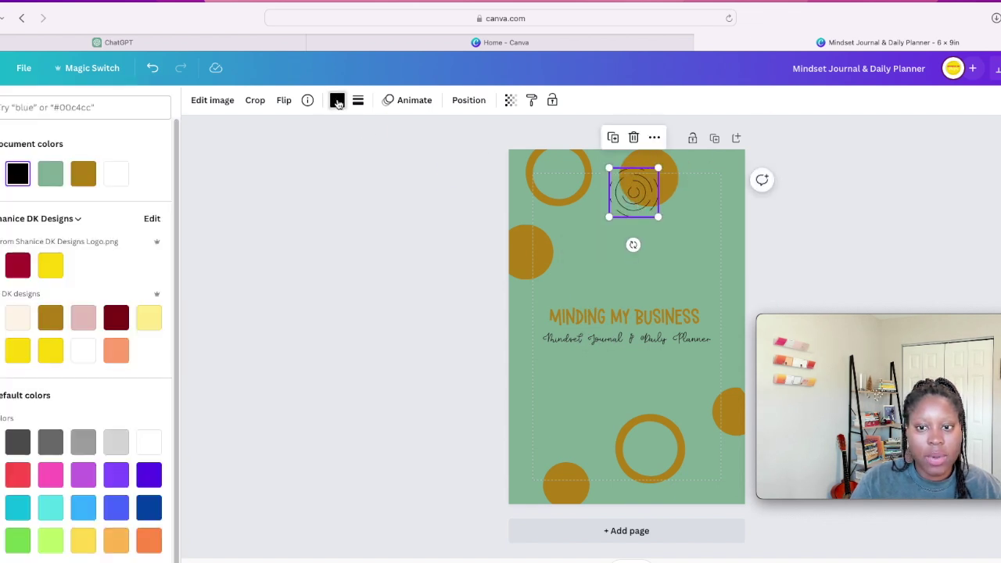
click(323, 183)
Duplicate the concentric-lines graphic, enlarge the copy slightly and place it overlapping the ring near the page's bottom
right_click(631, 197)
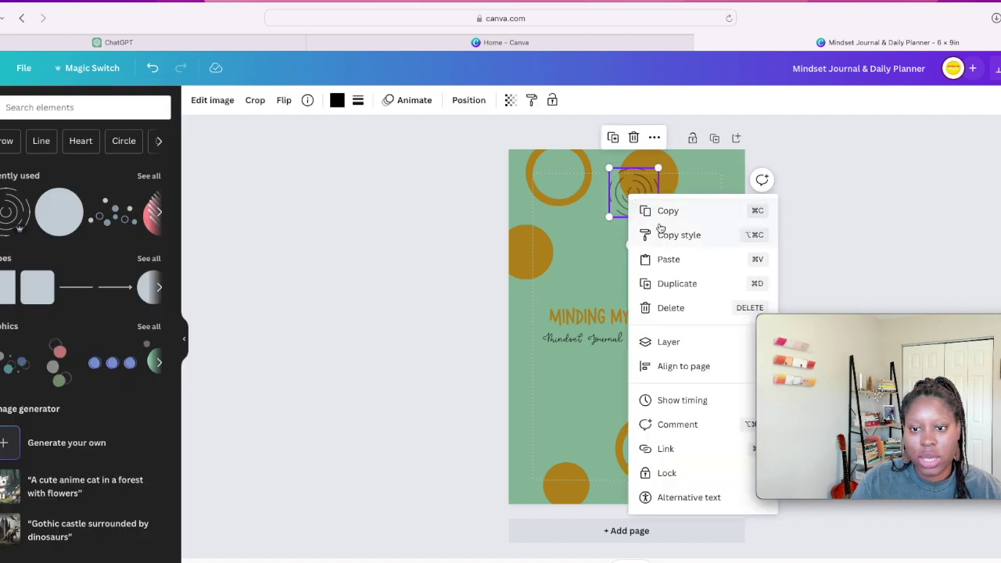
click(667, 284)
drag(655, 211, 658, 475)
drag(627, 443, 634, 436)
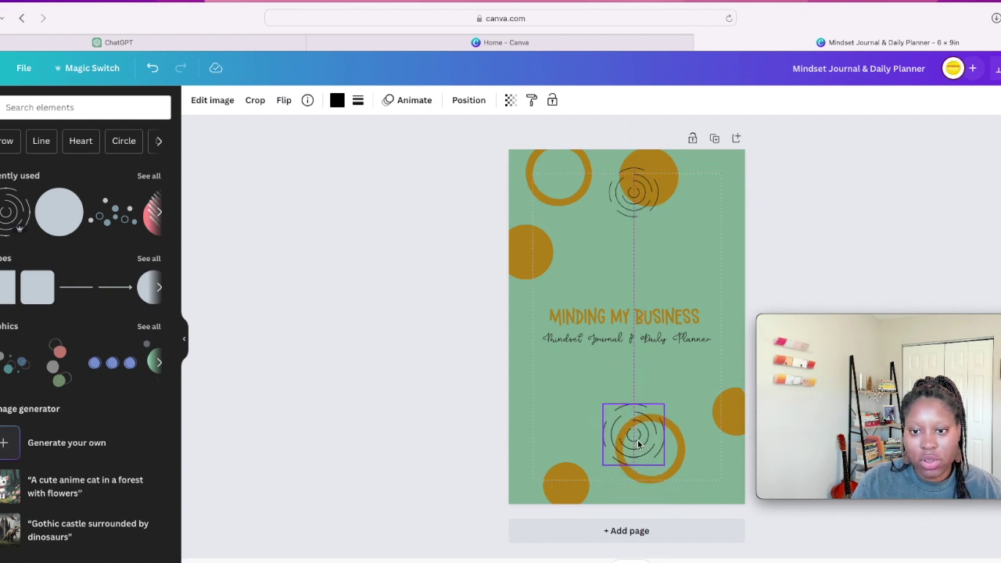
click(398, 339)
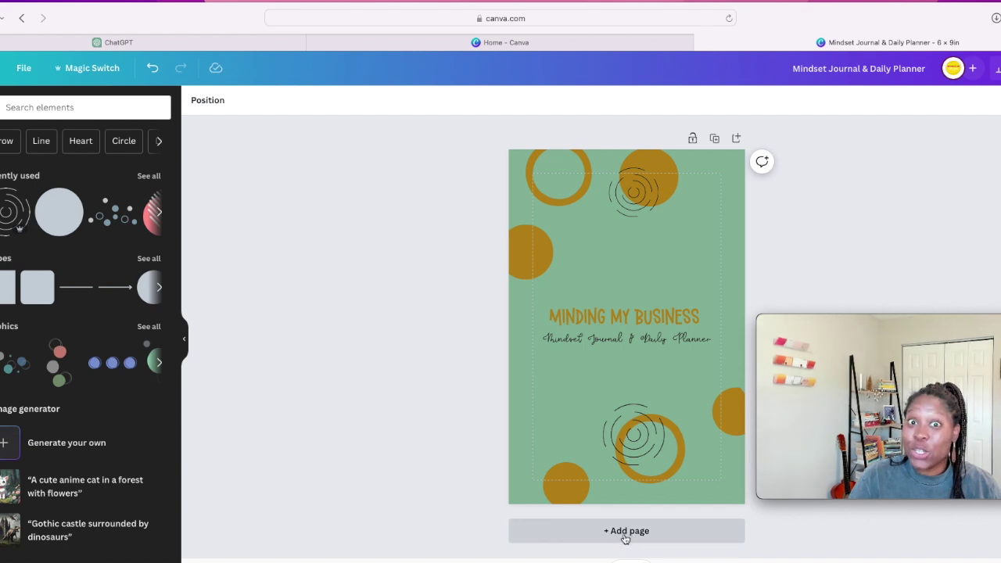
Add a second page and set its background to white
click(625, 533)
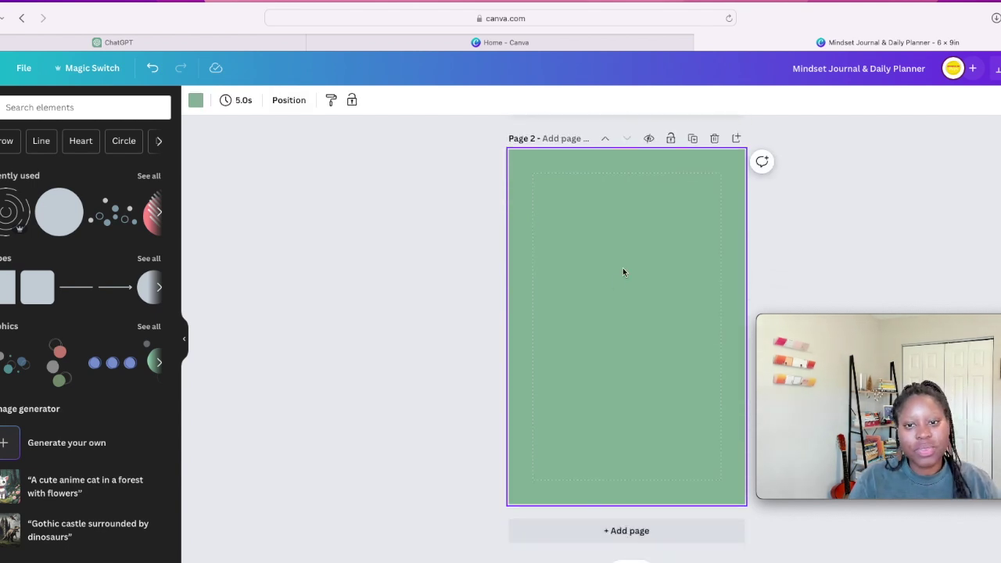
click(195, 103)
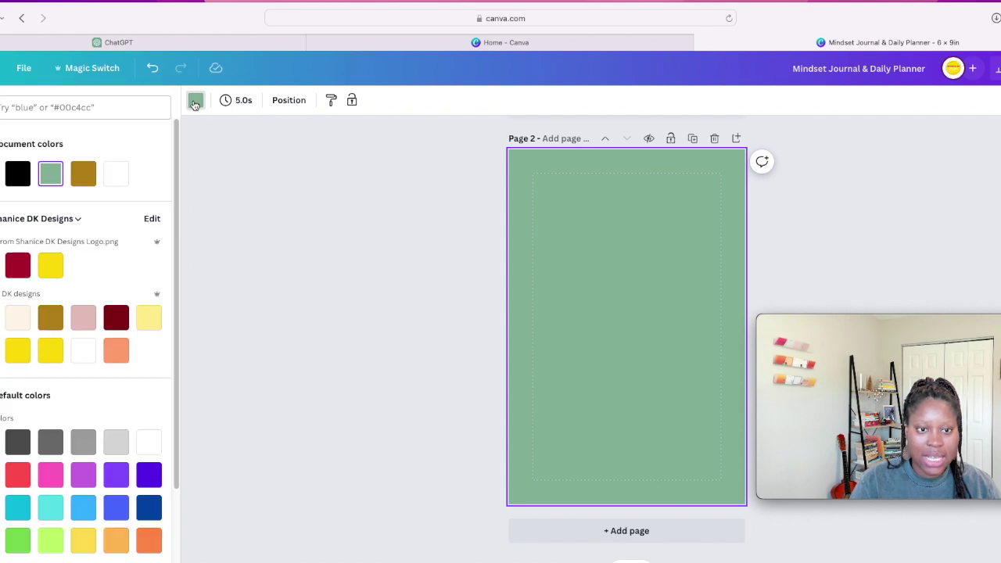
click(115, 176)
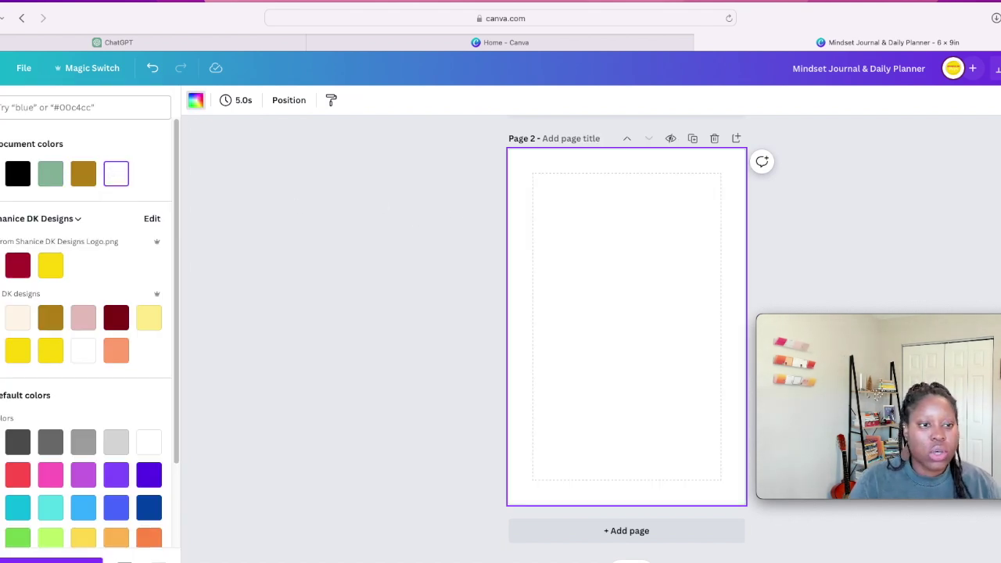
Add the heading "This journal belongs to:" on page 2 in Alice's Cake Shop at size 33.5, slightly above the middle
click(1, 201)
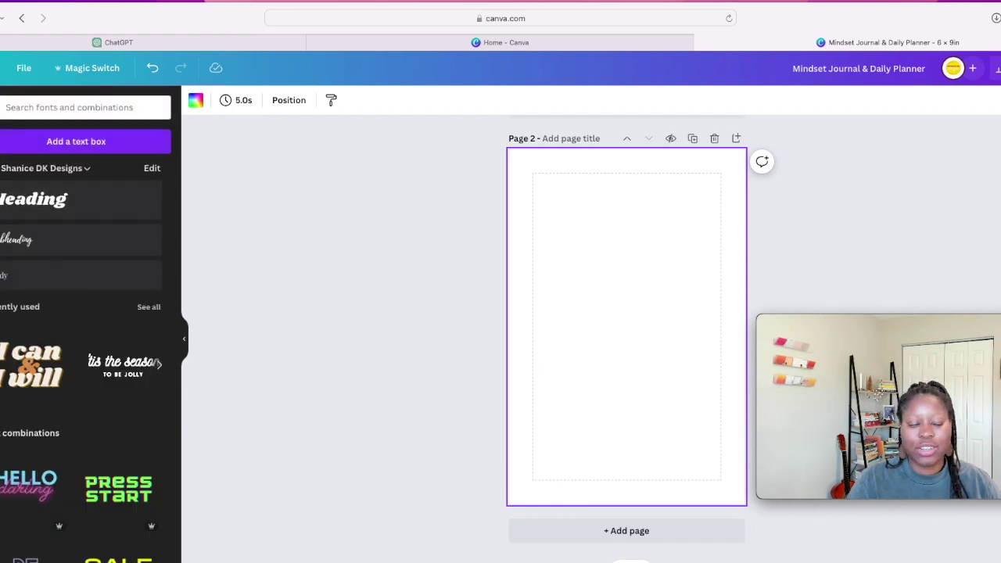
click(51, 205)
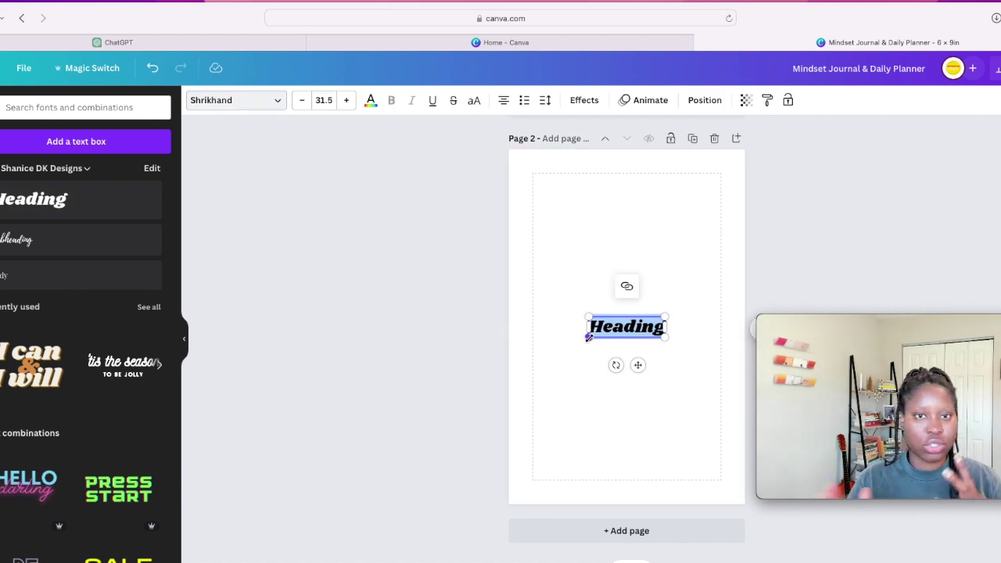
text(This jou)
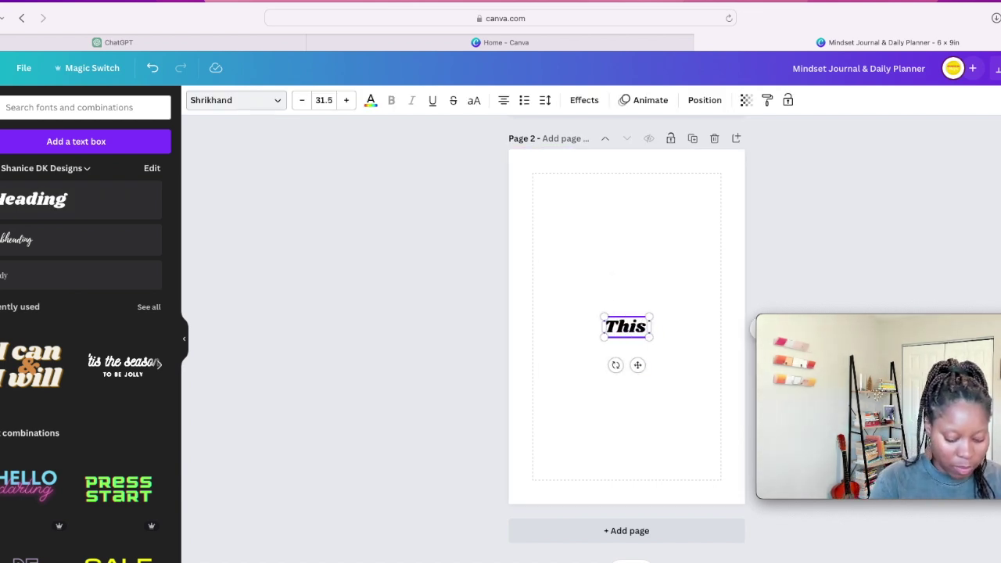
text(rnal belongs to:)
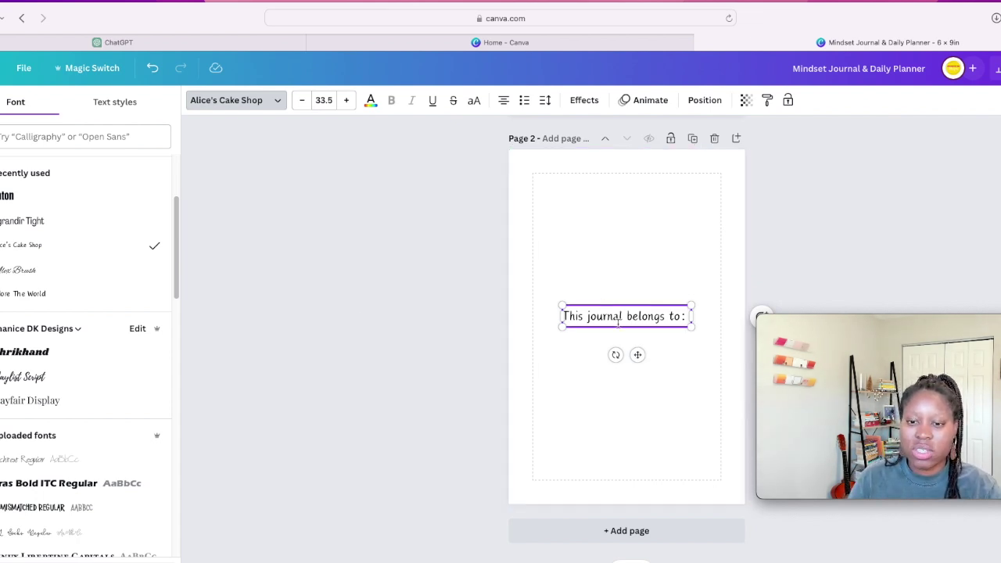
drag(638, 354, 645, 339)
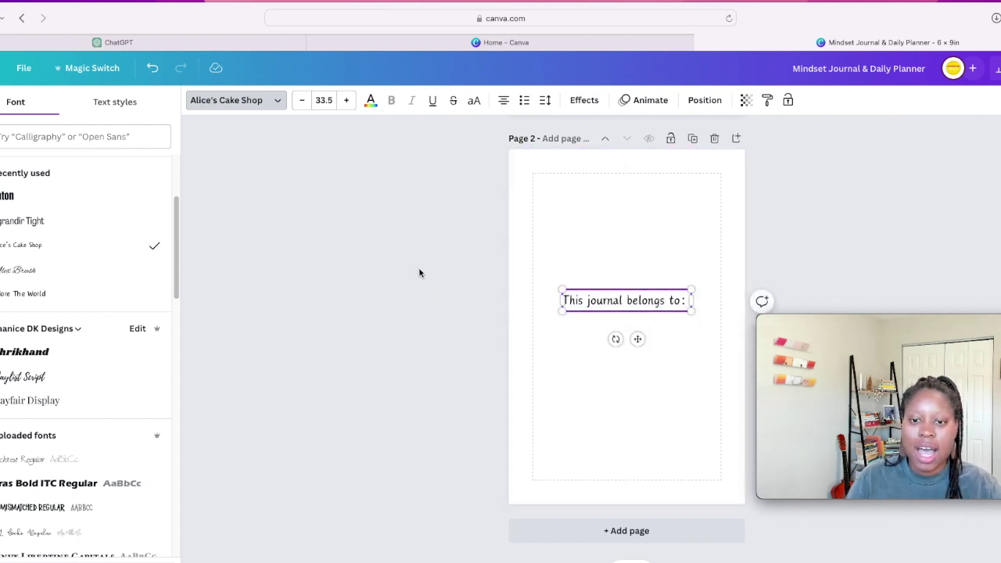
Add a rounded rectangle under the "This journal belongs to:" heading and stretch it into a wide, low name box
key(Escape)
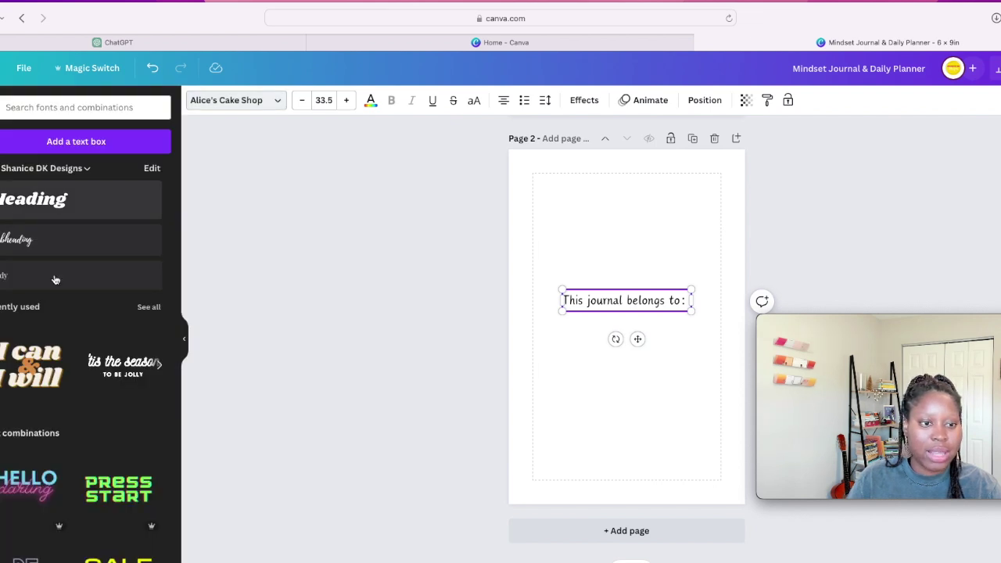
click(0, 150)
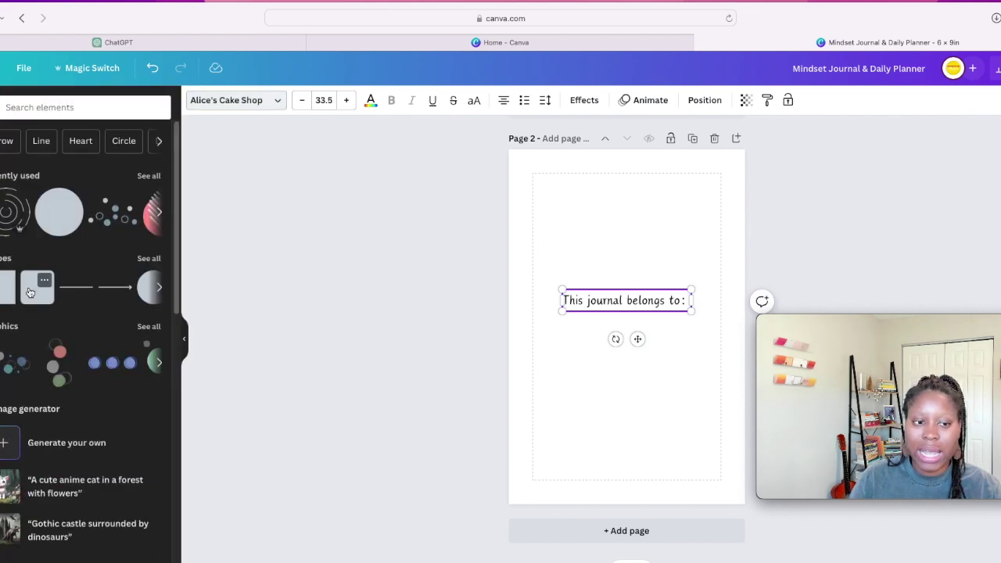
drag(37, 288, 715, 378)
drag(637, 373, 621, 373)
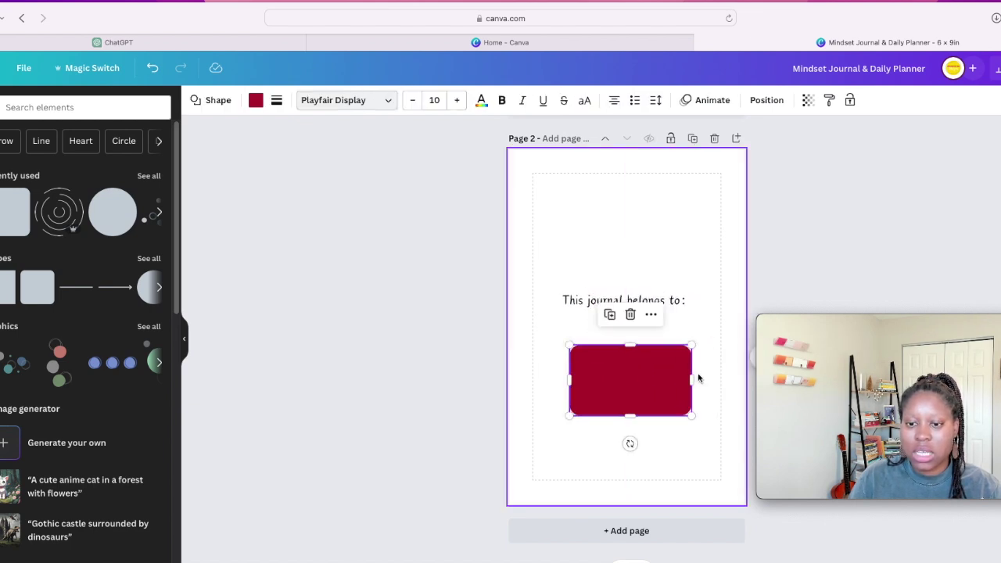
drag(692, 377, 707, 377)
drag(570, 377, 552, 376)
drag(630, 371, 628, 353)
drag(630, 391, 634, 345)
Fill the name box with white and give it a thin solid black border
click(256, 100)
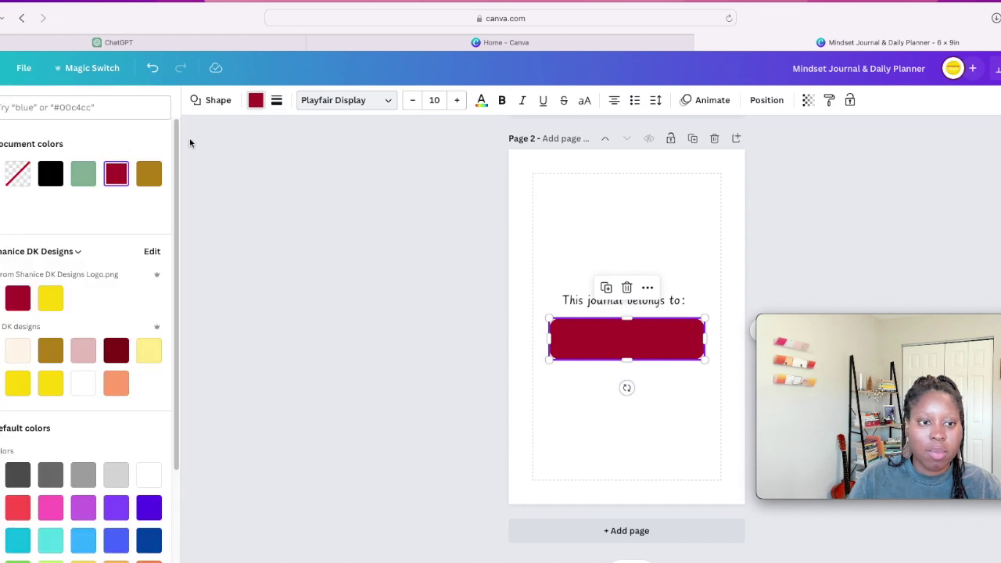
click(85, 384)
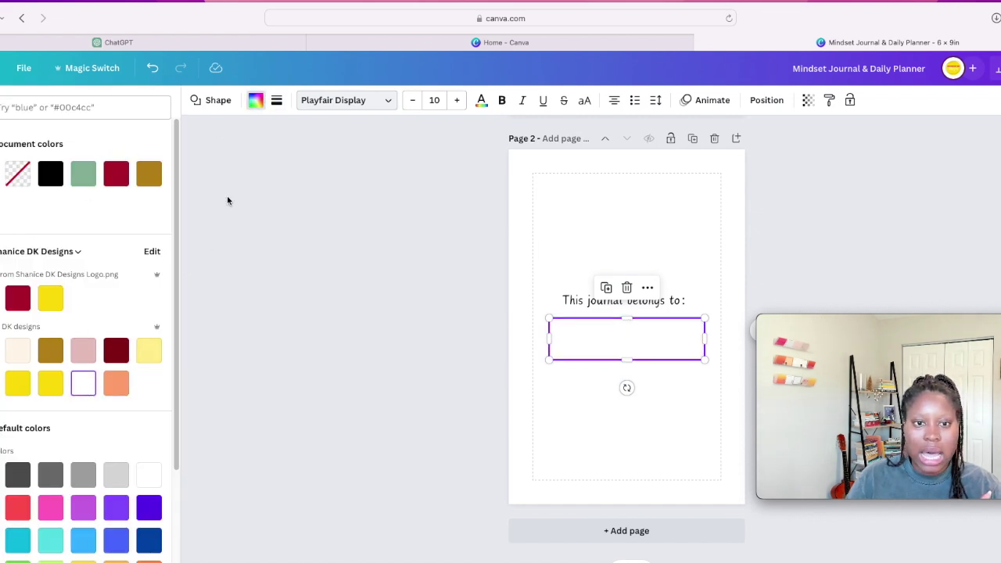
click(277, 100)
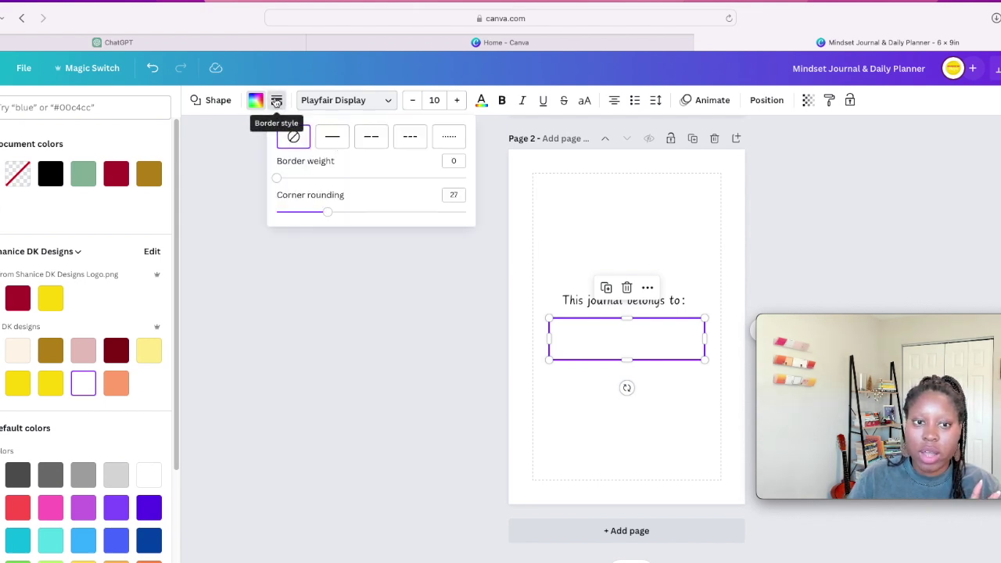
click(332, 137)
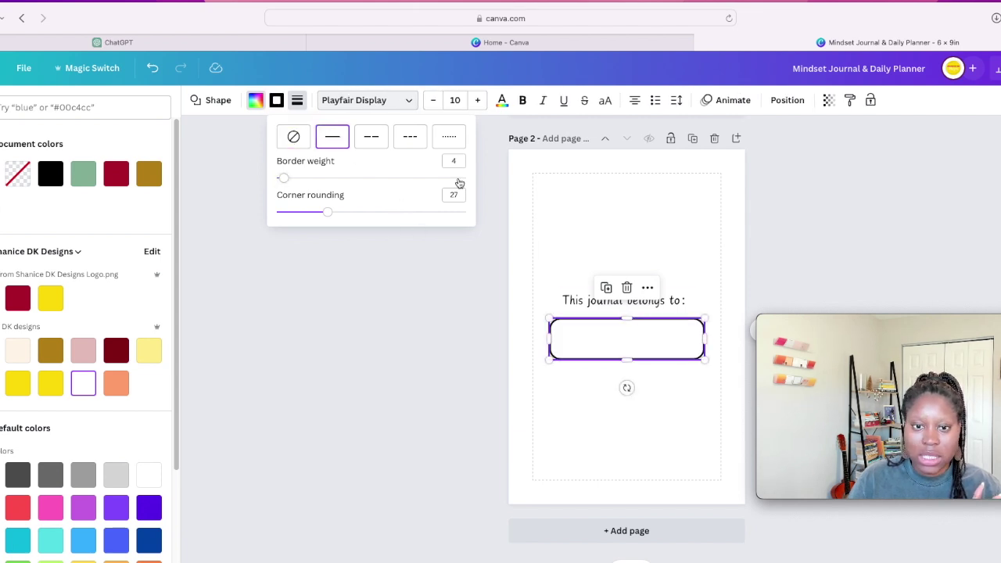
drag(282, 179, 283, 183)
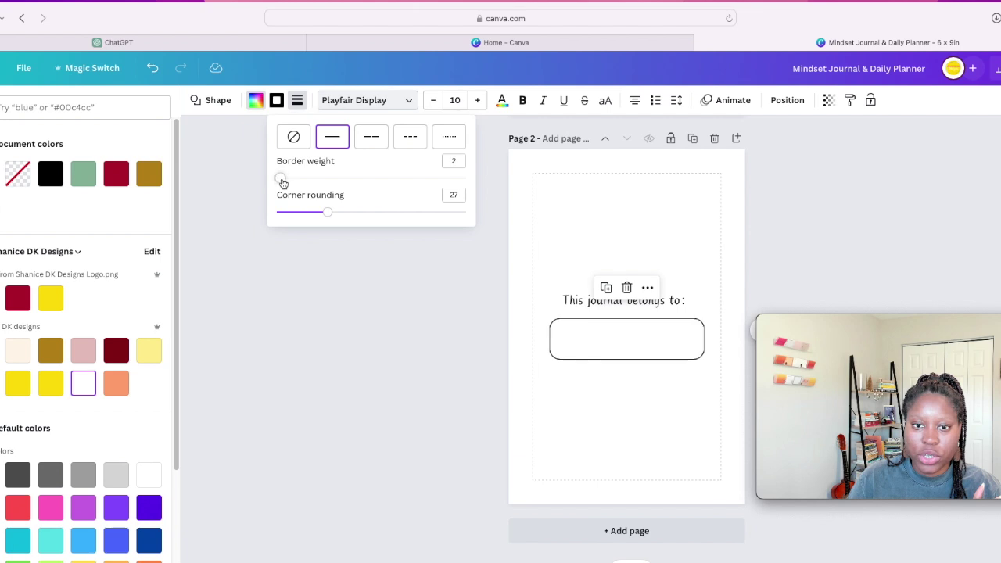
drag(282, 183, 281, 180)
click(397, 277)
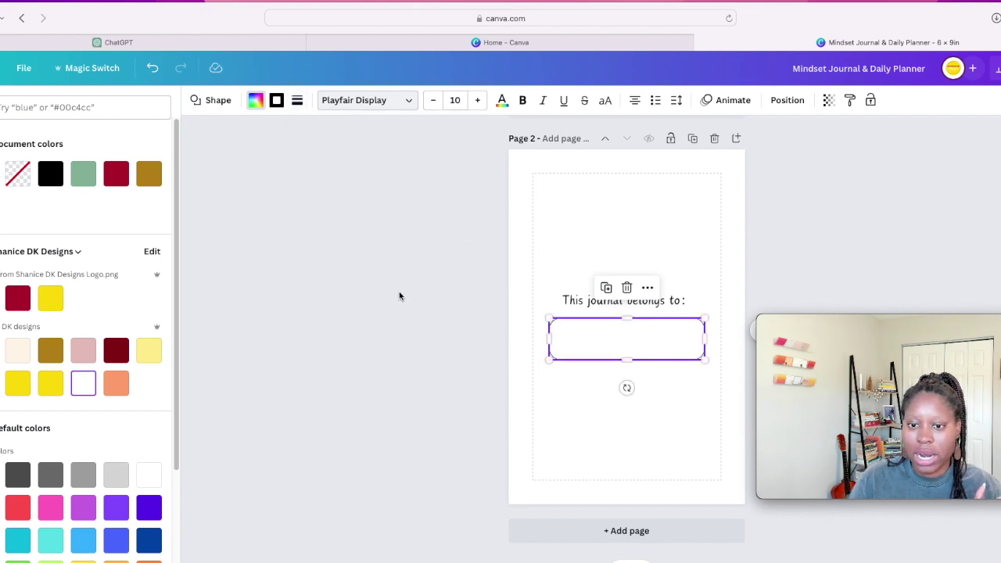
Move the heading and the name box together a little higher on page 2
click(399, 296)
click(414, 396)
click(601, 340)
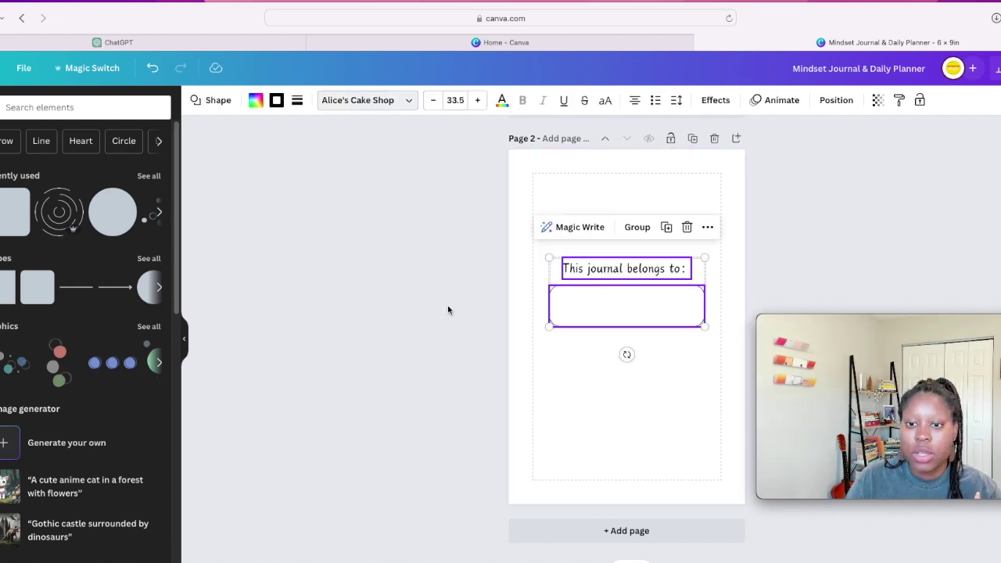
click(447, 307)
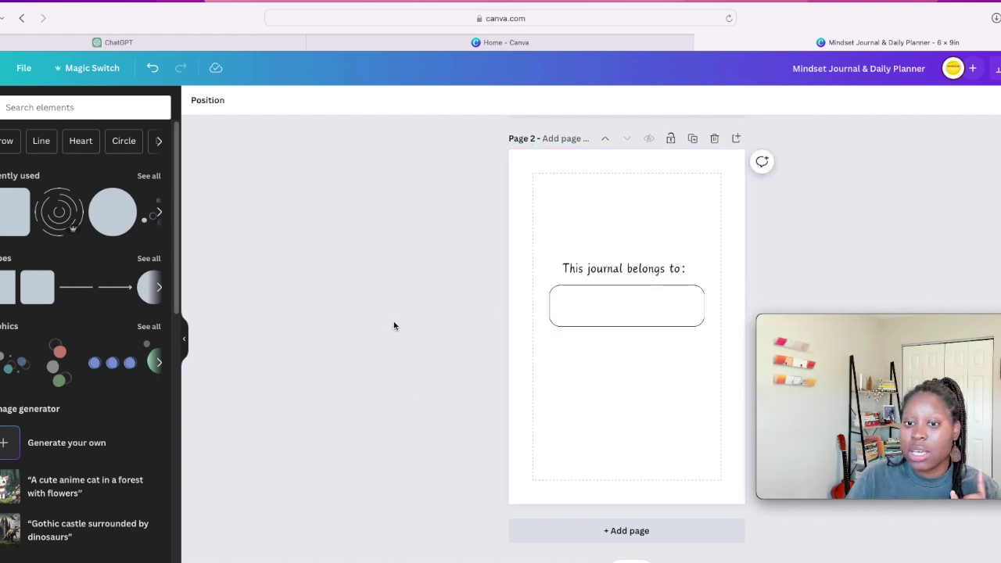
Shrink the name box slightly and set the "This journal belongs to:" heading to size 32
click(574, 319)
drag(550, 325, 612, 313)
click(567, 271)
click(479, 277)
click(566, 270)
click(324, 100)
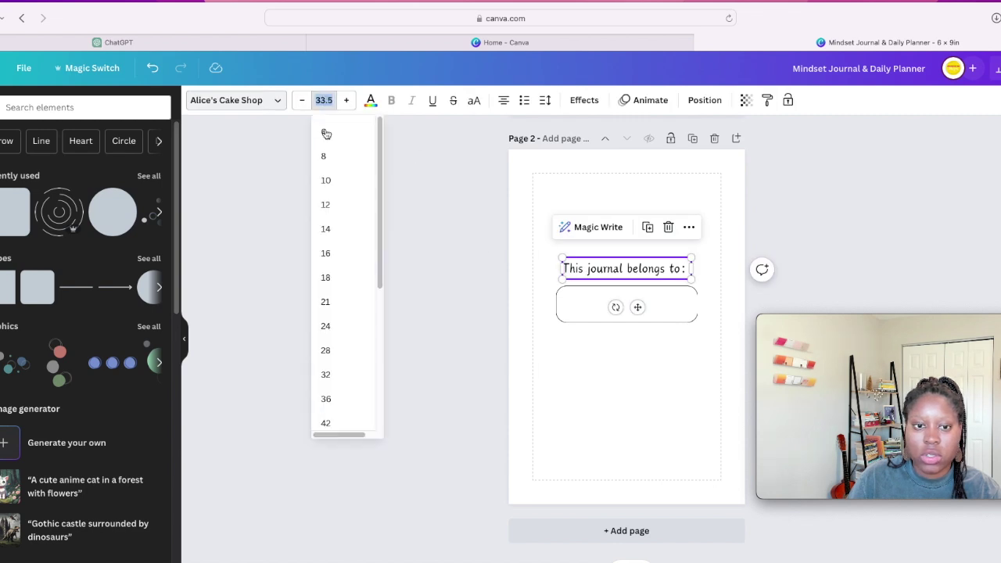
click(342, 374)
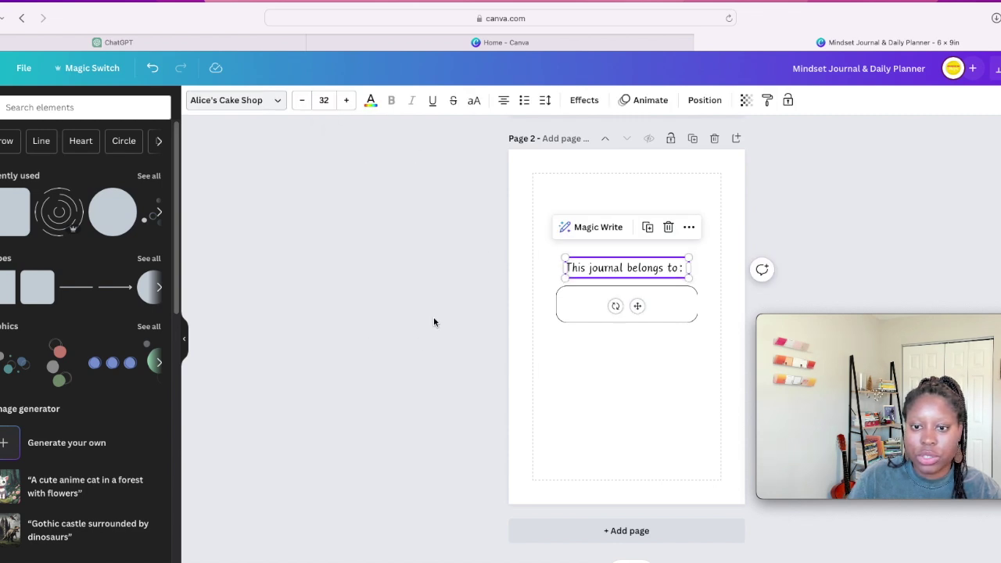
Nudge the resized heading and name box together slightly upward
click(435, 310)
drag(666, 445, 599, 249)
drag(595, 300, 595, 295)
click(409, 346)
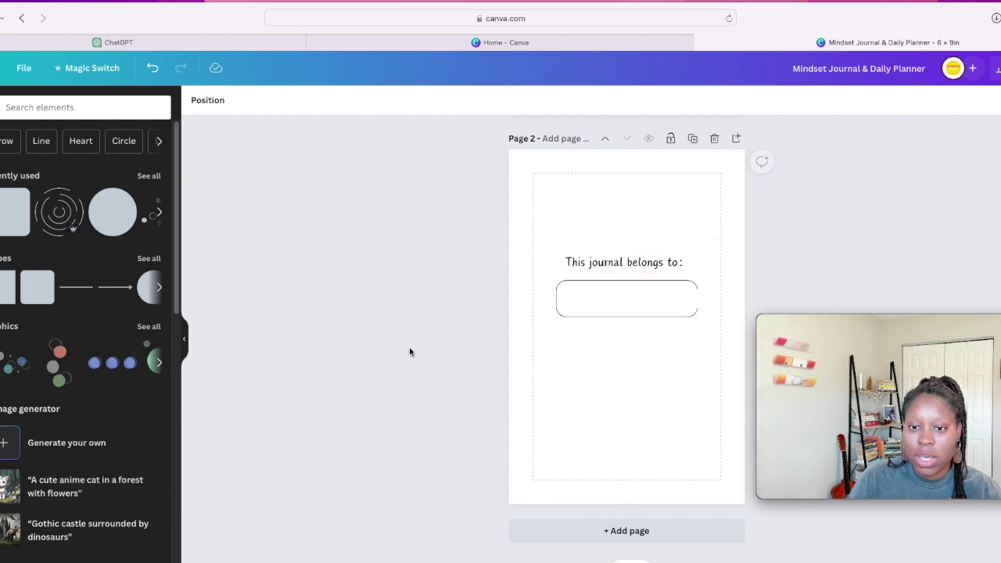
Add a third page and enlarge its "About this Journal" heading to size 41.8, centred just inside the upper margin
click(644, 531)
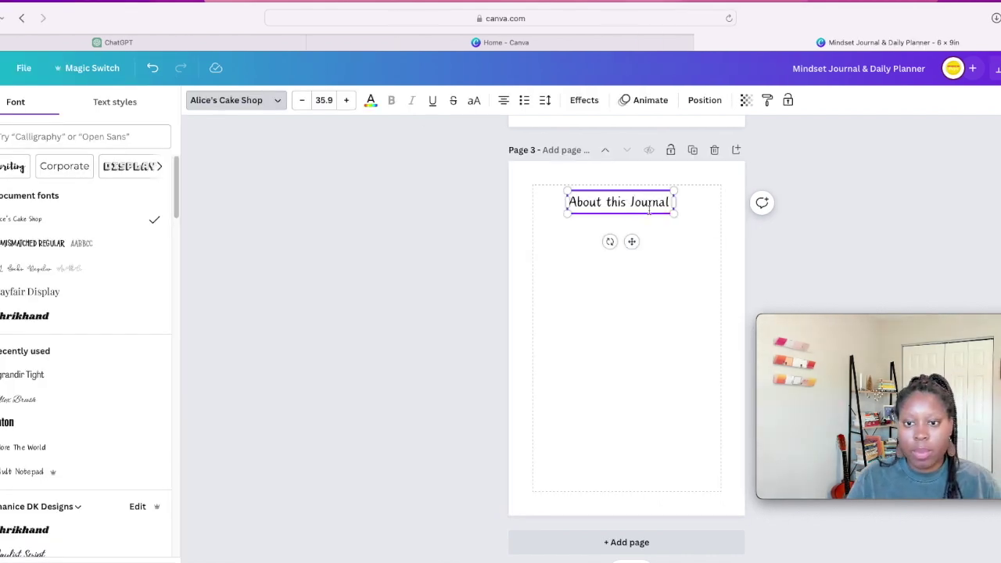
click(669, 281)
click(575, 216)
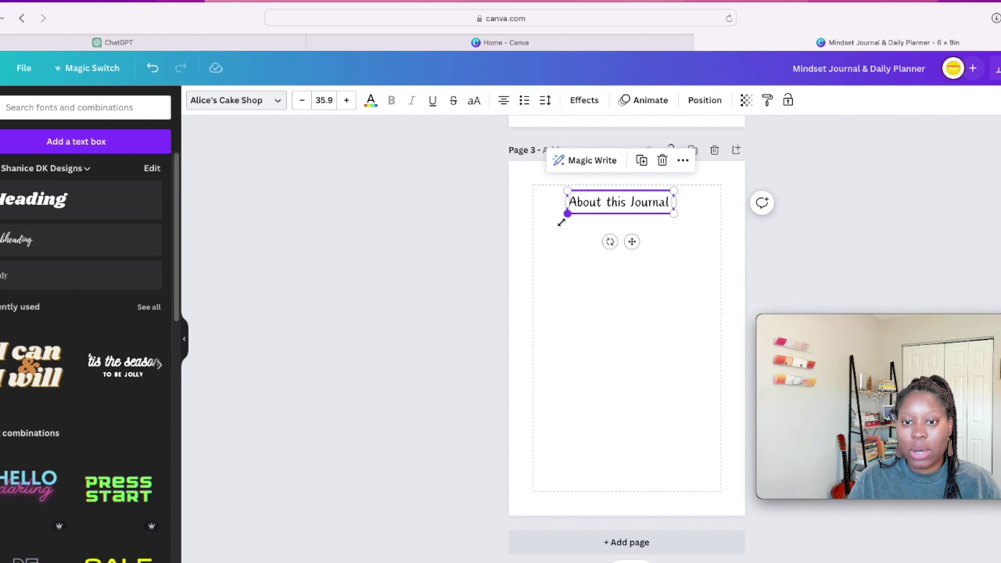
drag(565, 218, 549, 219)
click(640, 250)
click(616, 208)
drag(623, 245, 642, 245)
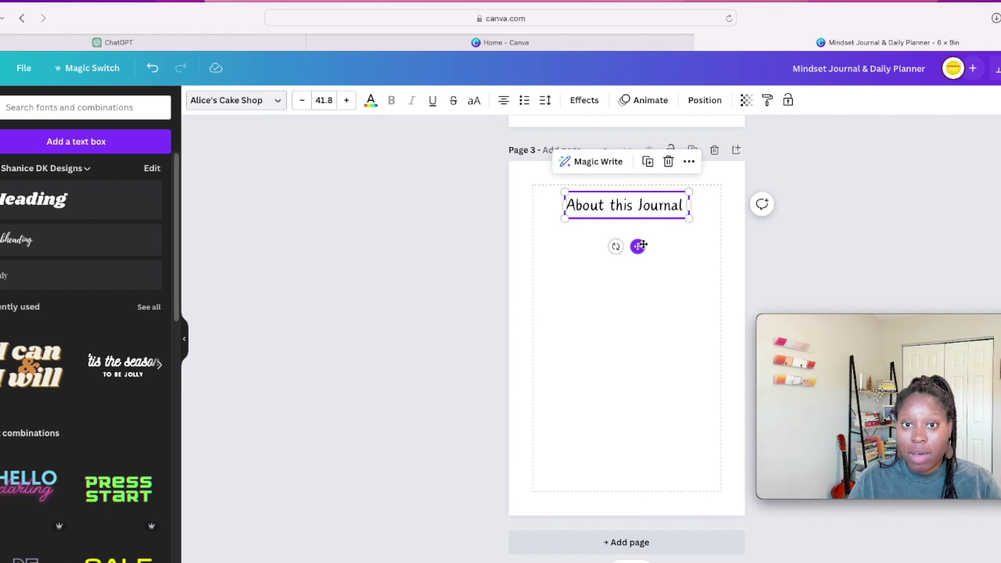
click(603, 317)
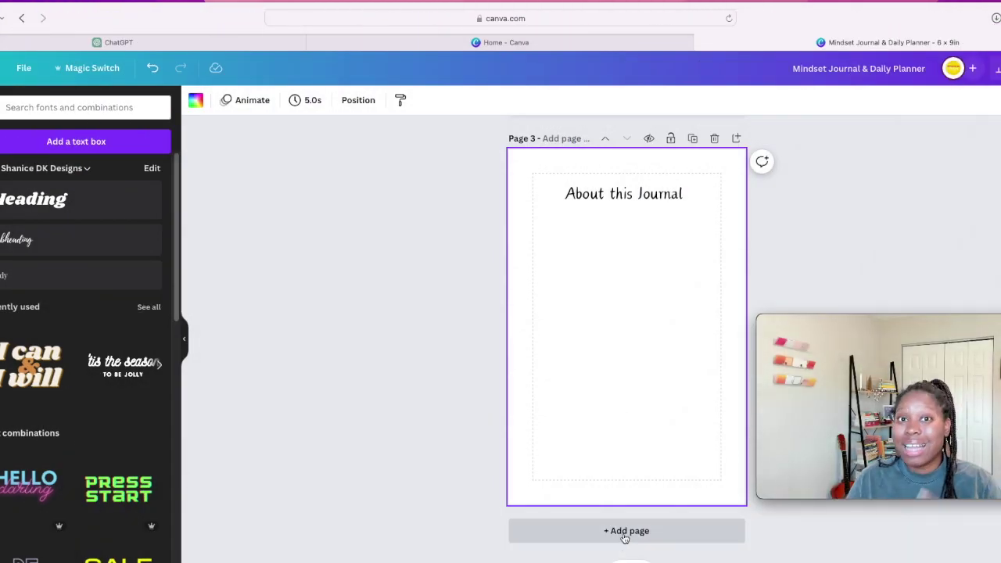
Add a fourth page and place a horizontal line across its middle, stretched from margin to margin
click(625, 538)
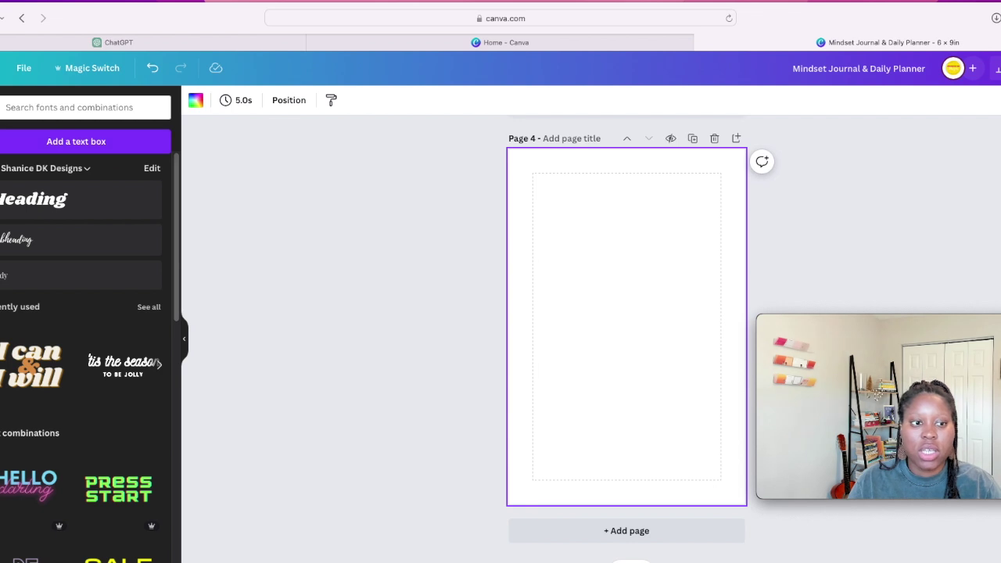
click(0, 153)
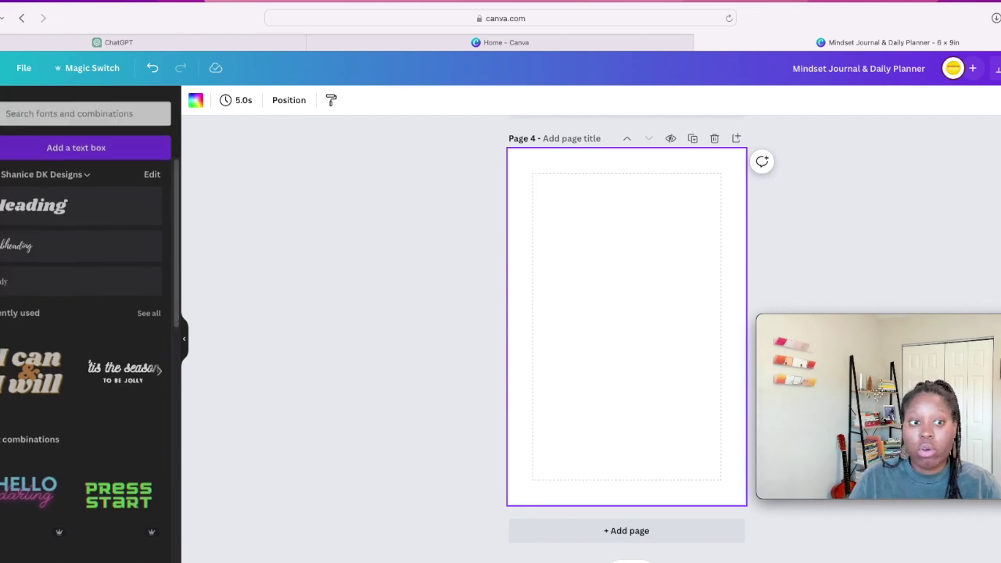
click(76, 288)
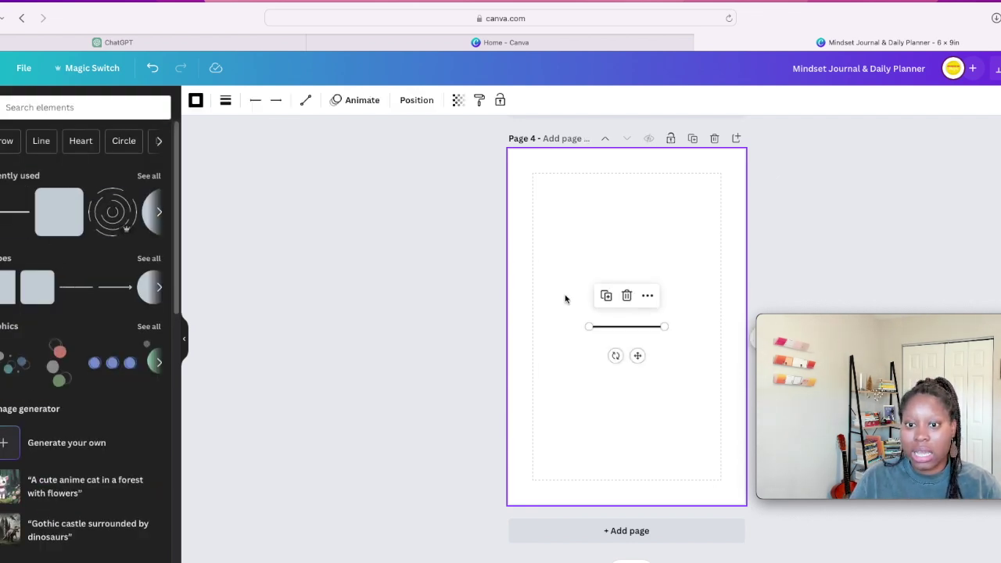
drag(715, 325, 721, 326)
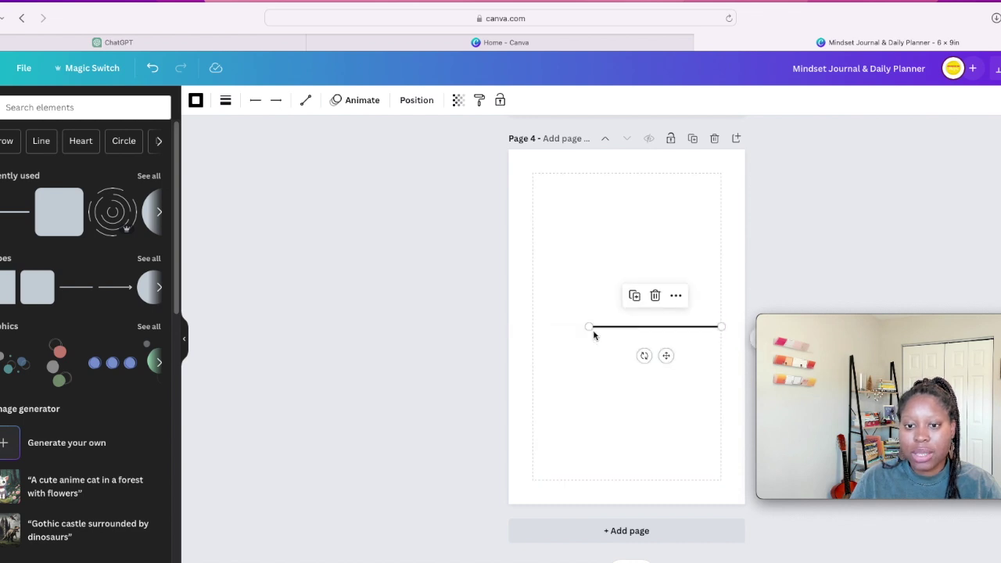
drag(560, 328, 532, 326)
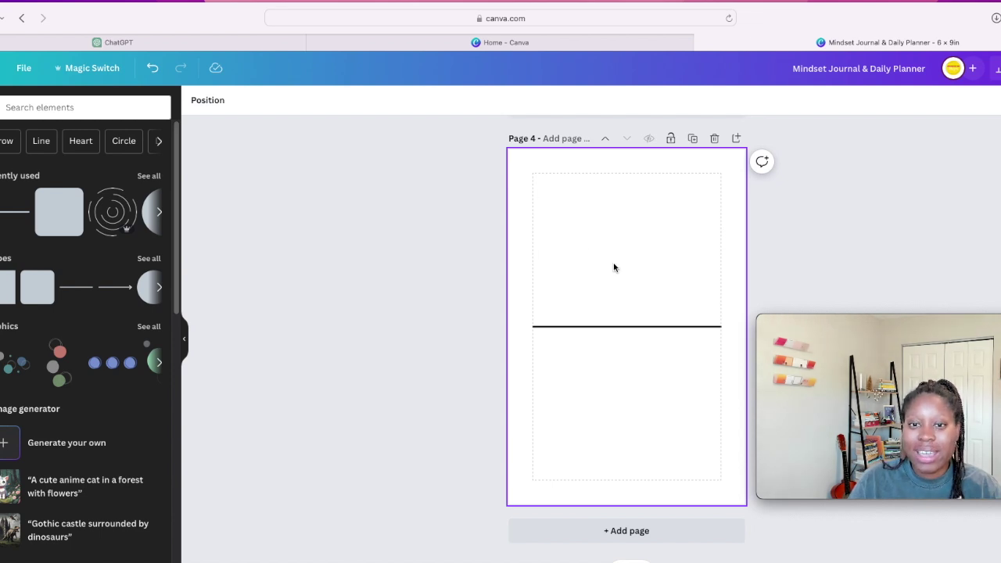
Turn the display of the page margins off and on again
click(23, 69)
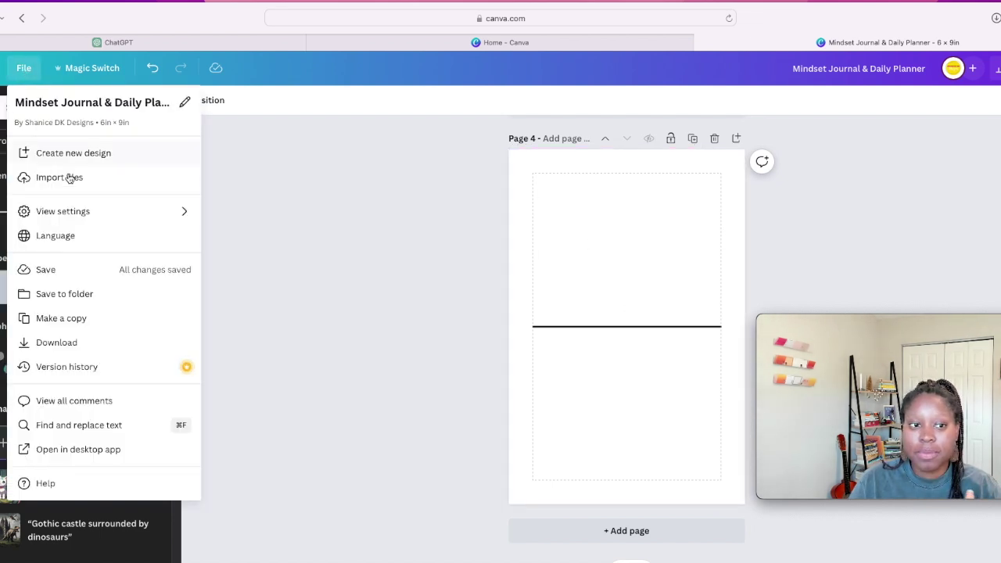
mouse_move(156, 220)
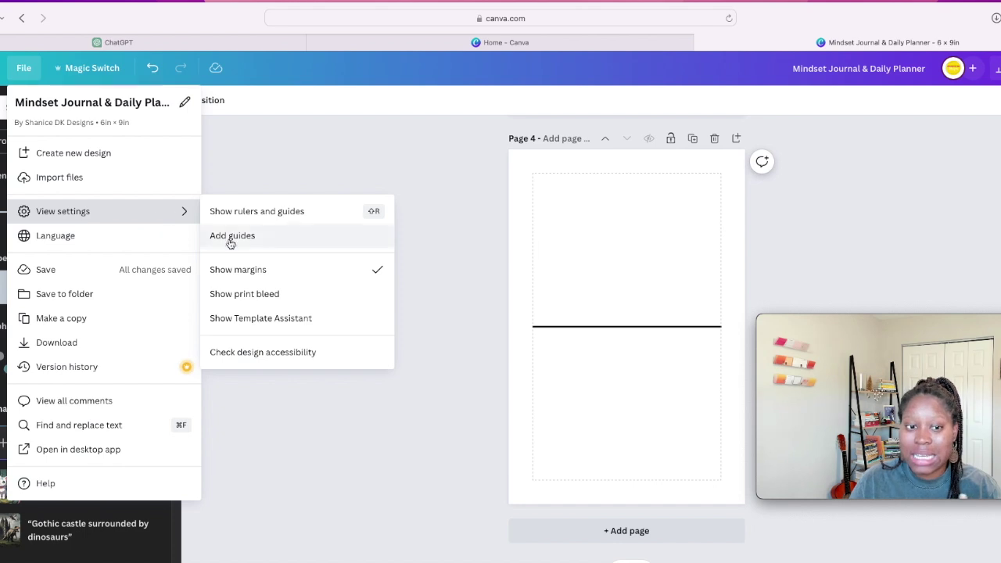
click(289, 274)
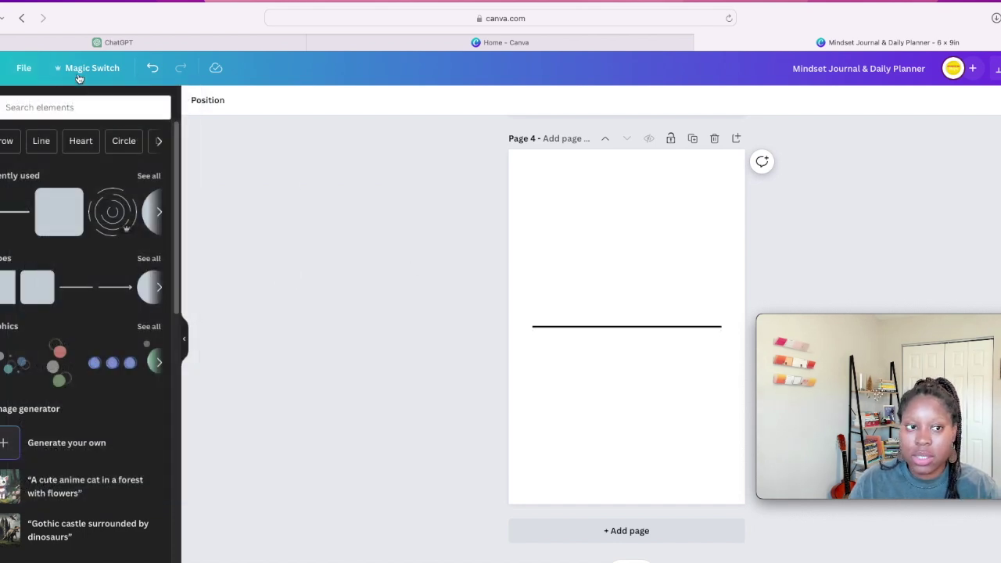
click(24, 69)
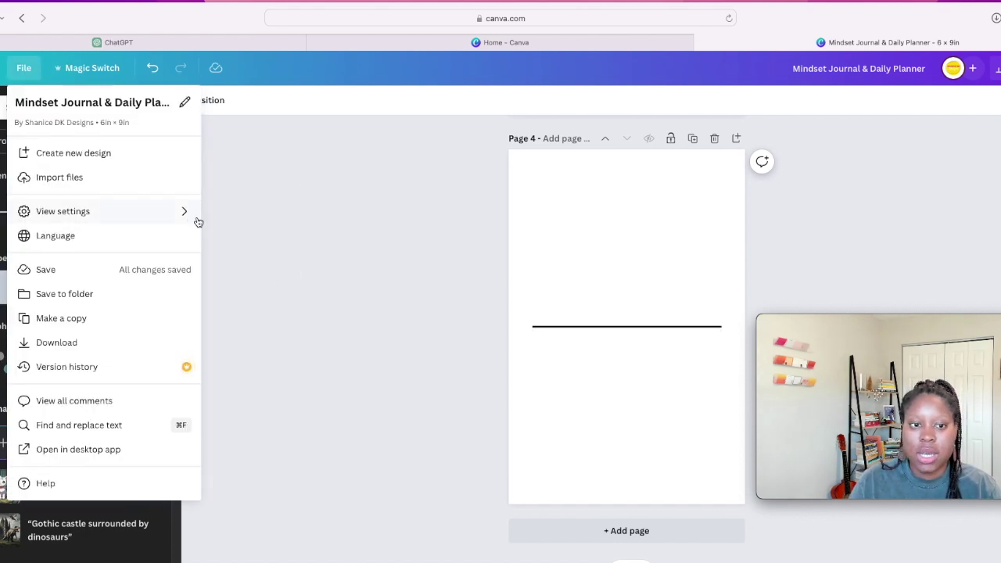
mouse_move(186, 216)
click(246, 272)
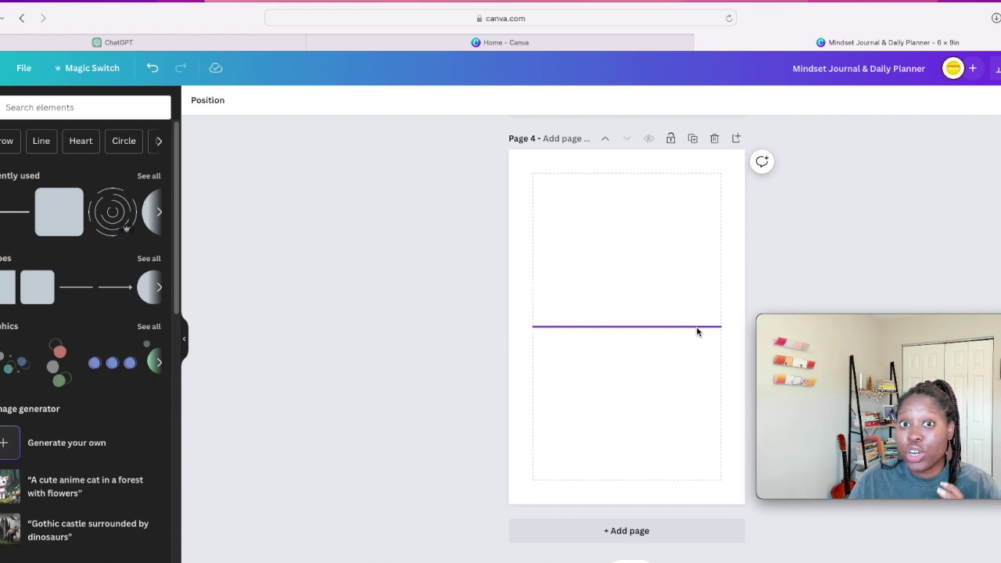
Set the line's weight to 1 and move it up to just below the upper margin
click(632, 327)
click(226, 102)
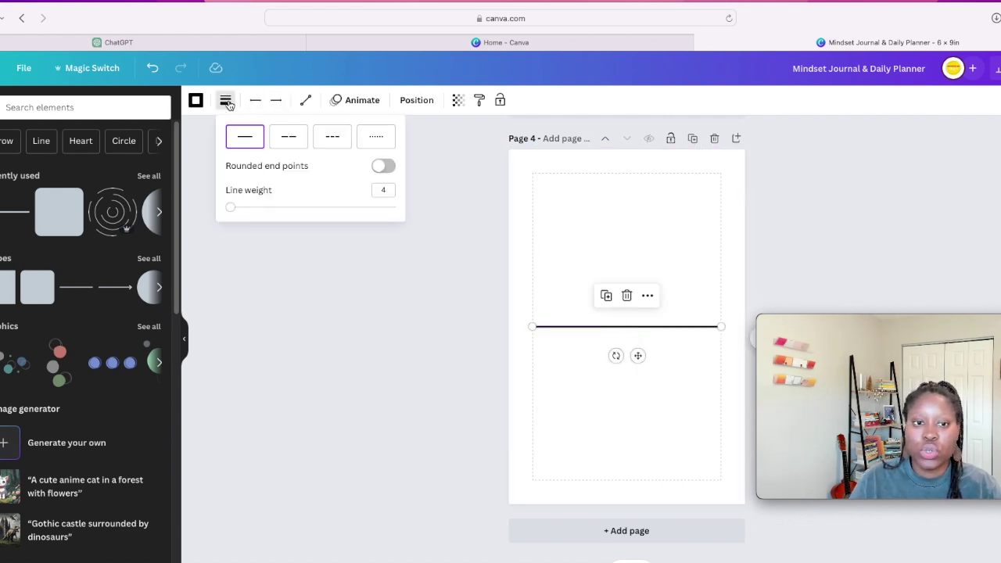
drag(234, 211, 214, 210)
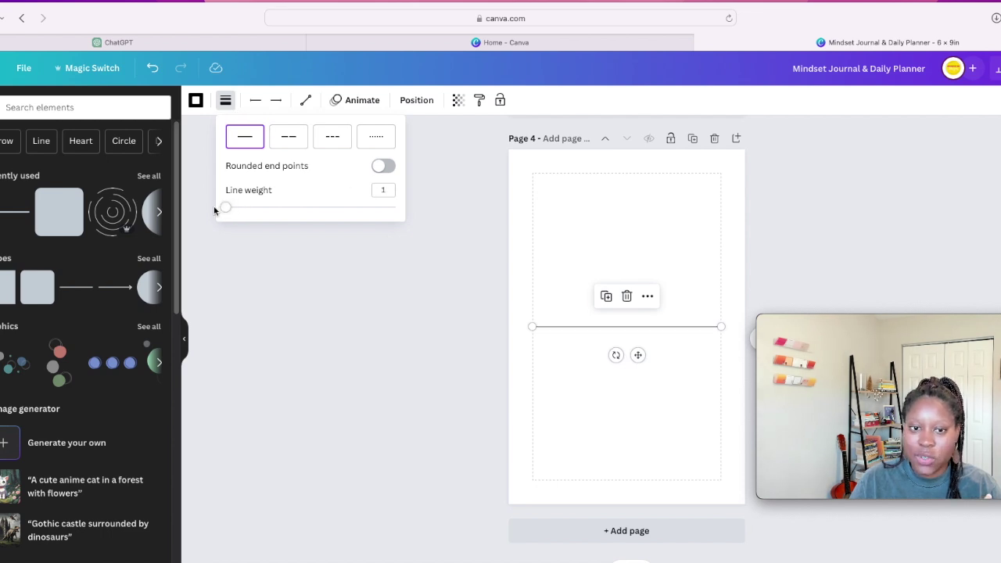
click(594, 334)
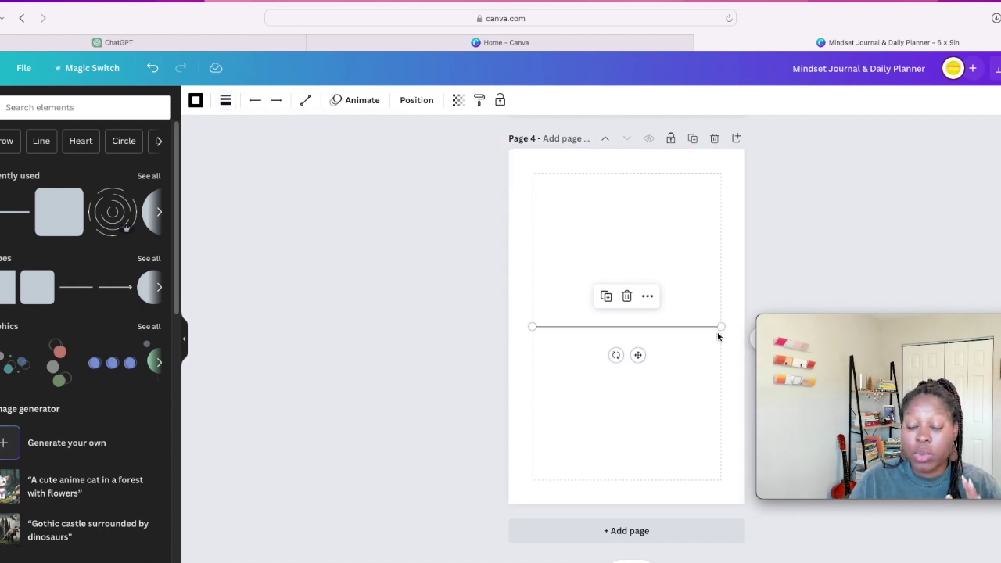
drag(638, 355, 640, 221)
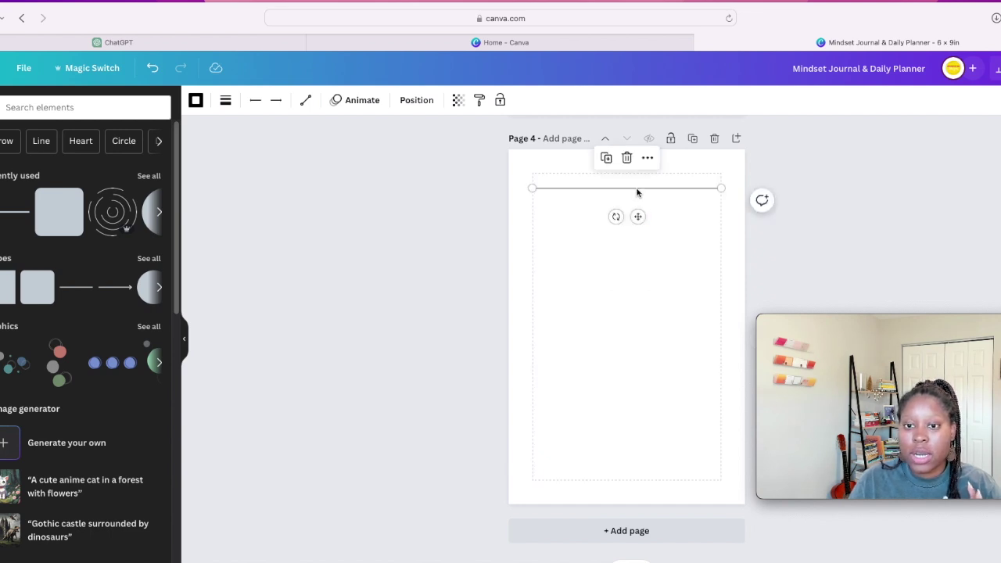
Duplicate the line and place the copy a short distance below it, aligned with both side margins
right_click(638, 192)
click(665, 252)
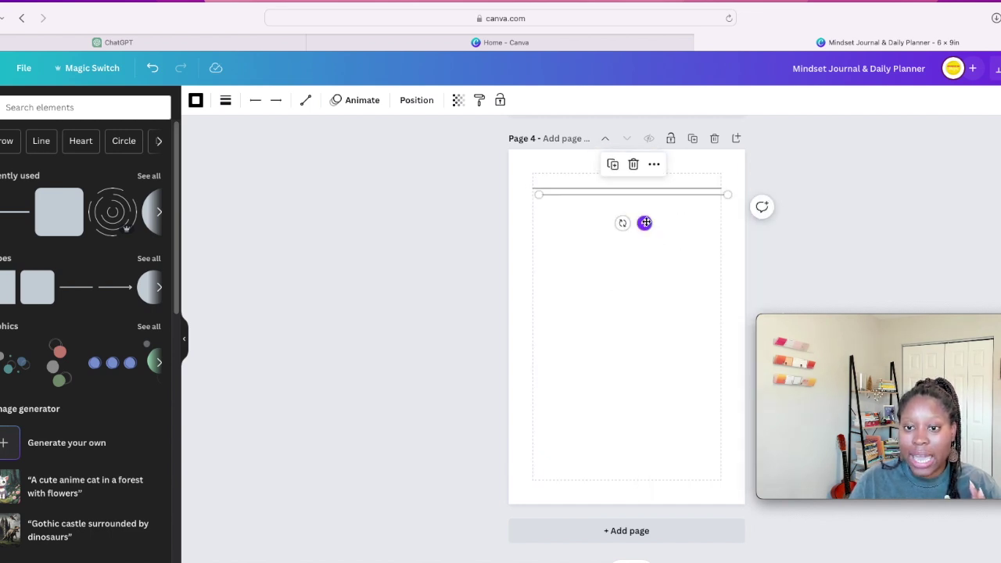
drag(644, 223, 645, 231)
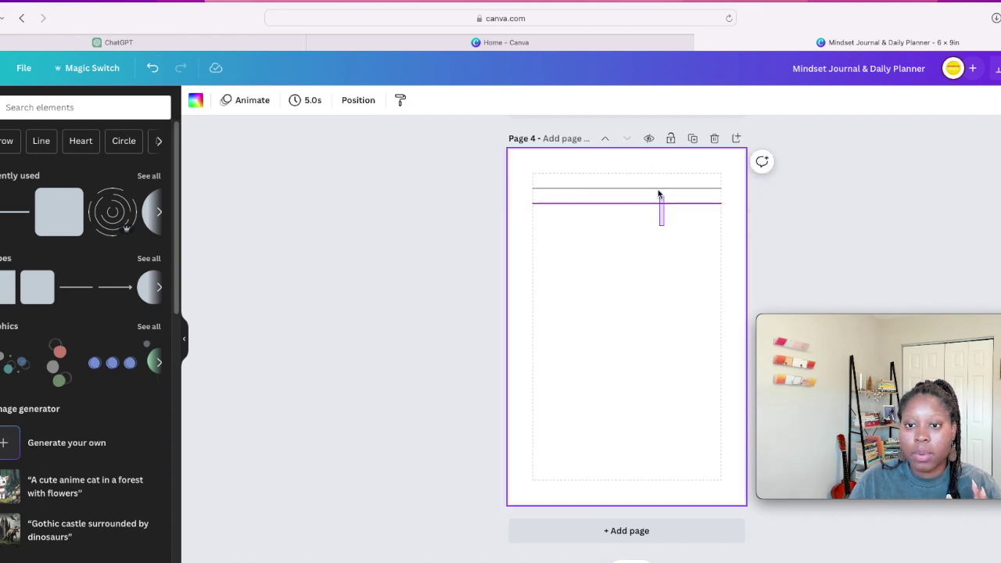
Duplicate the two horizontal lines on page 4 and place the copies directly below them with the same spacing
shift+click(657, 190)
right_click(655, 206)
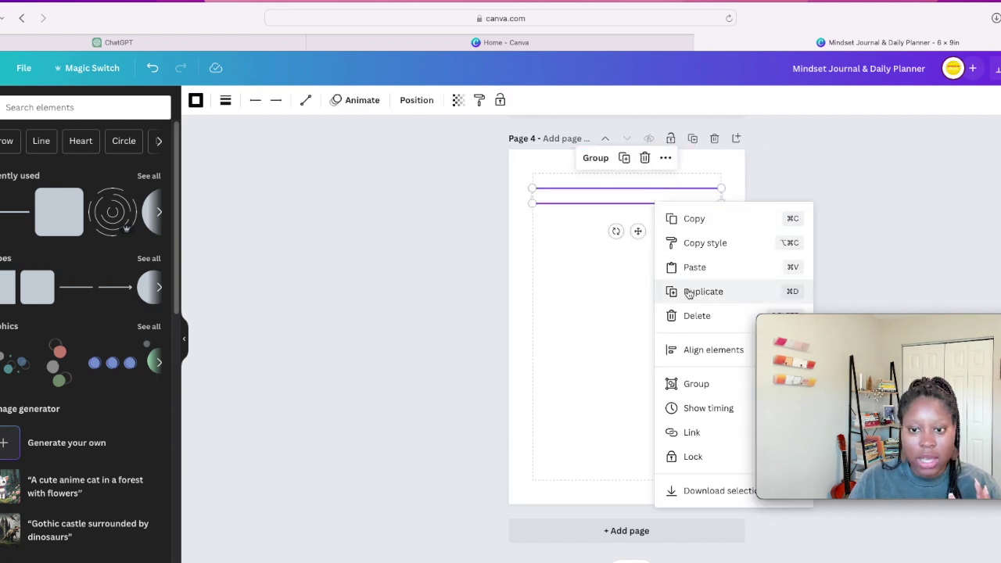
click(687, 291)
Duplicate the four horizontal lines together and place the copies beneath them, aligned with both side margins
drag(649, 256, 648, 168)
click(678, 274)
right_click(649, 223)
click(685, 307)
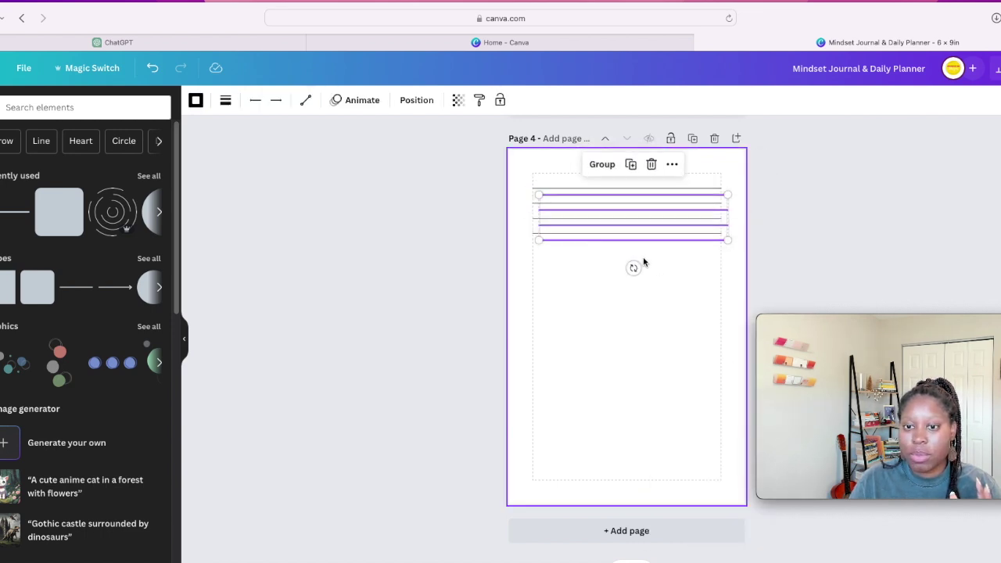
drag(650, 237, 653, 191)
Duplicate all eight lines together and place the copies below the eighth line with the same spacing
click(666, 309)
right_click(654, 192)
click(674, 278)
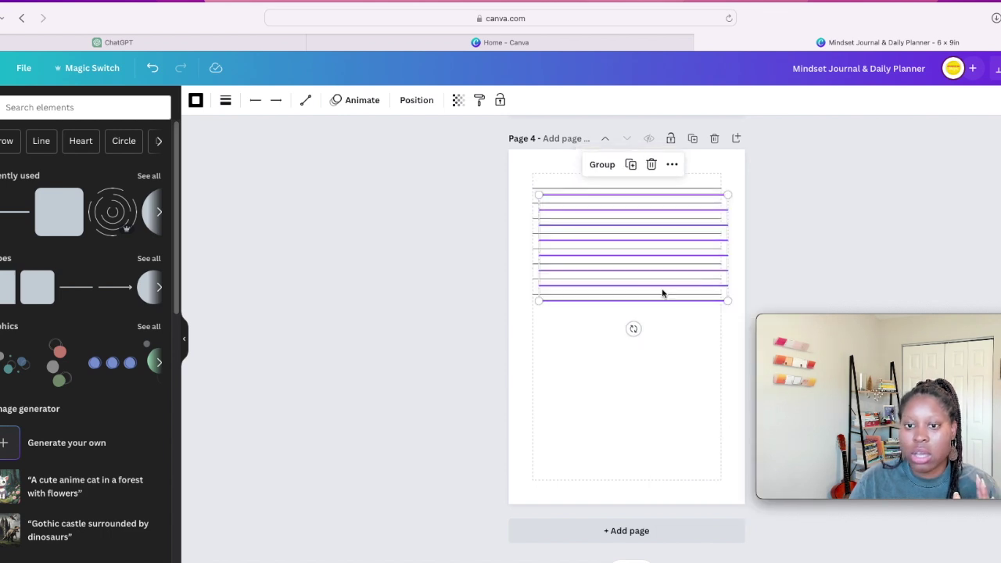
drag(649, 286, 646, 393)
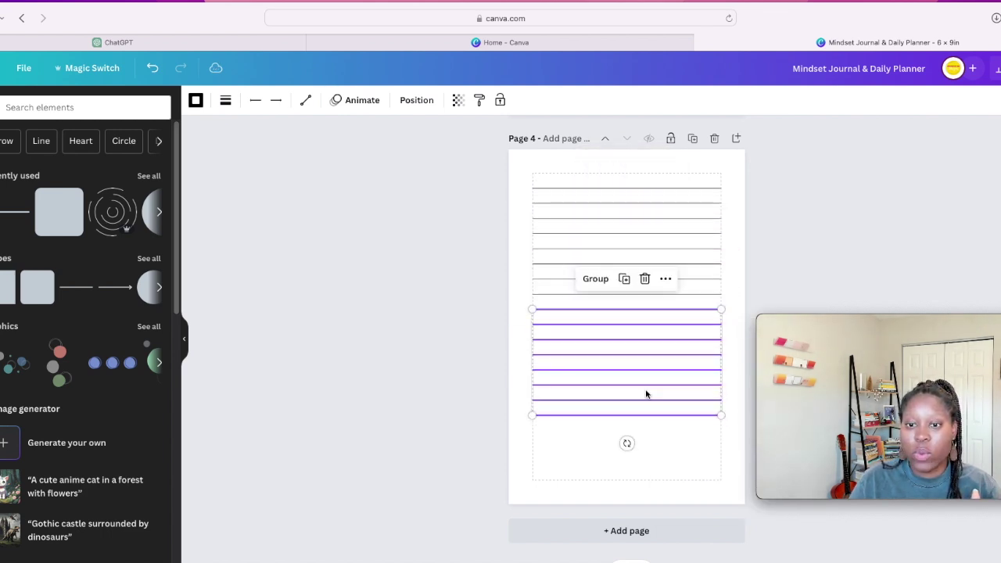
Duplicate the lowest four lines and place the copies below them, filling the page down to the lower margin
click(666, 440)
drag(664, 442, 650, 371)
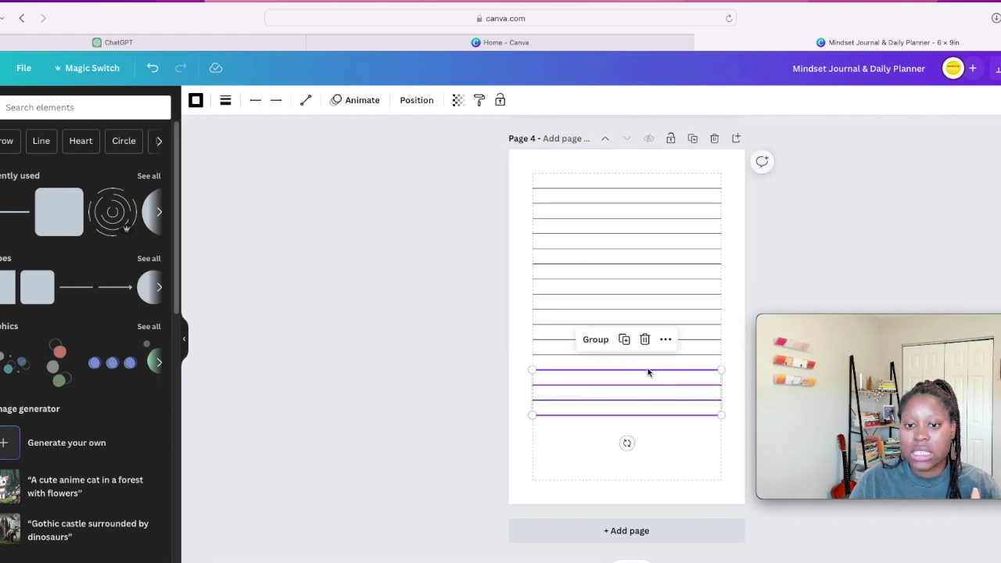
right_click(648, 384)
click(673, 347)
drag(632, 380, 628, 448)
click(496, 379)
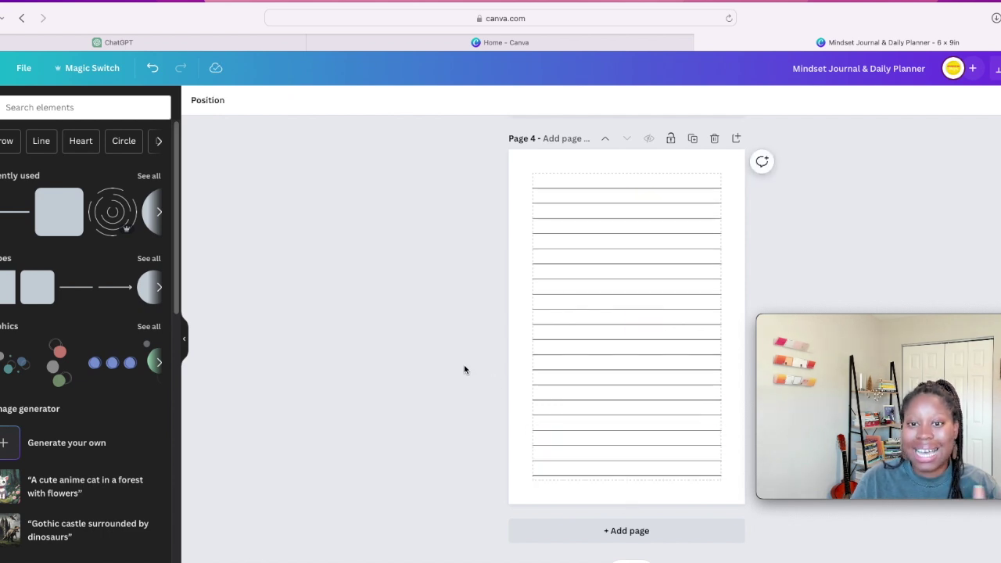
Add a fifth page, search the elements for "lined" and show all matching graphics
click(673, 535)
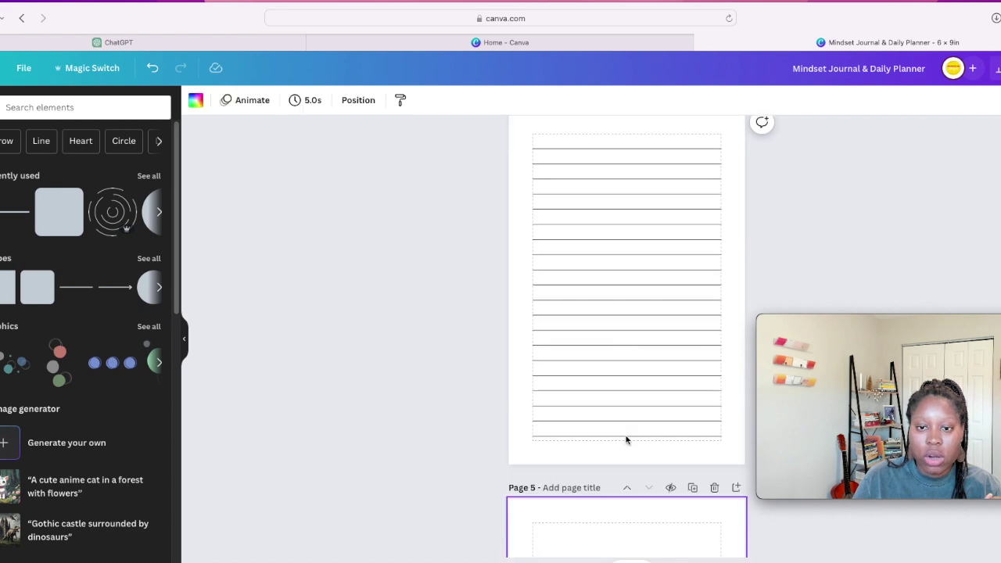
click(94, 107)
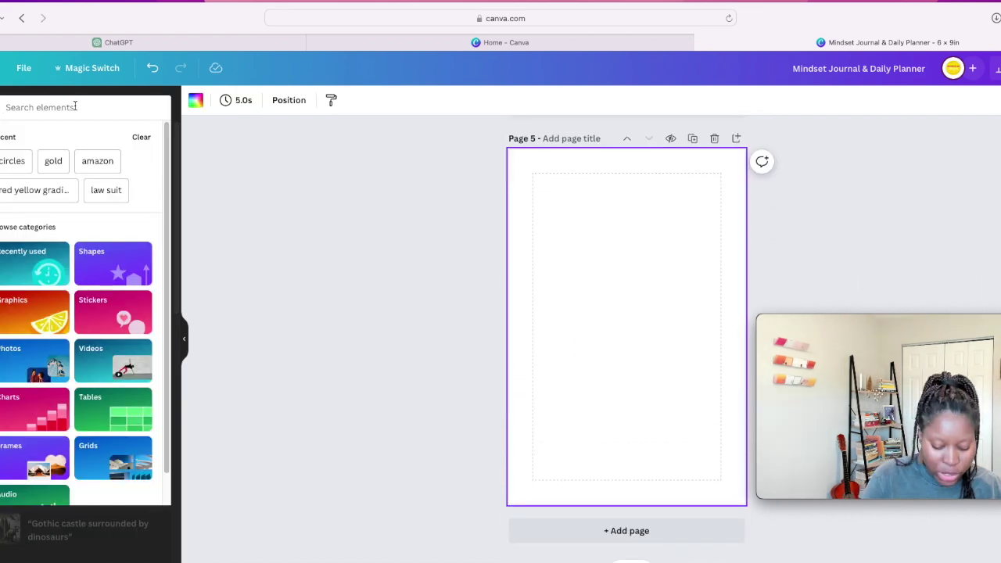
text(lined)
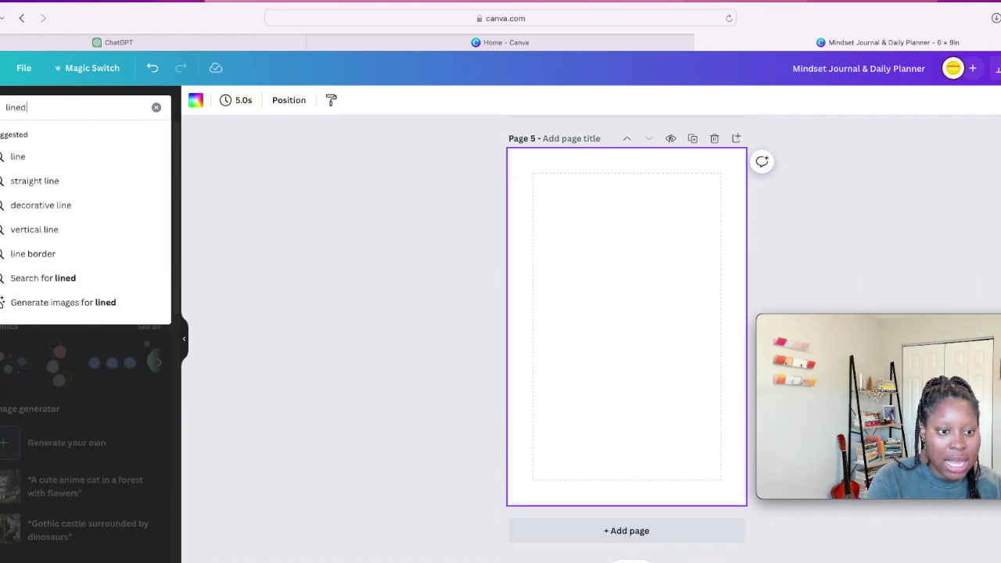
key(BackSpace)
key(Return)
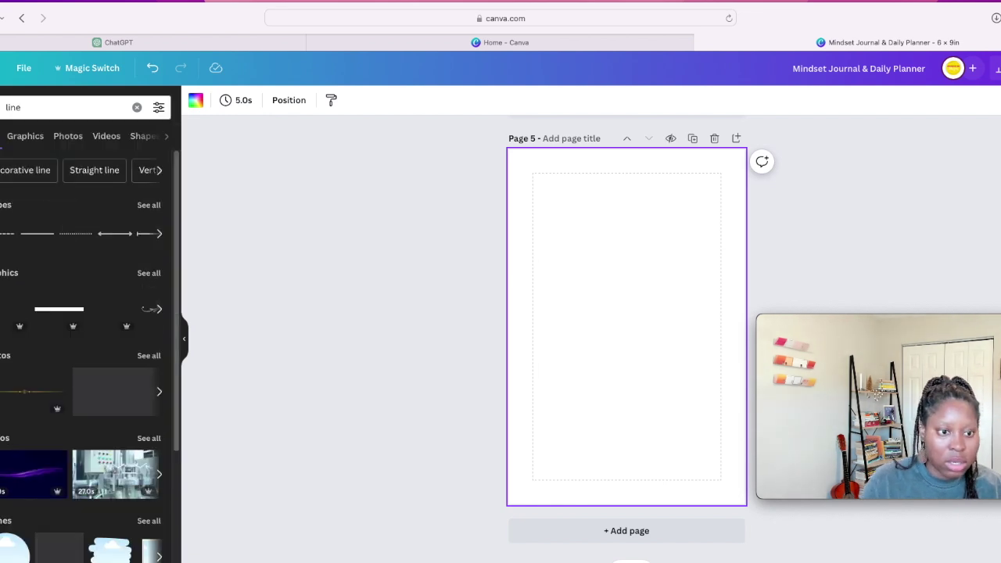
click(43, 108)
text(d)
key(Return)
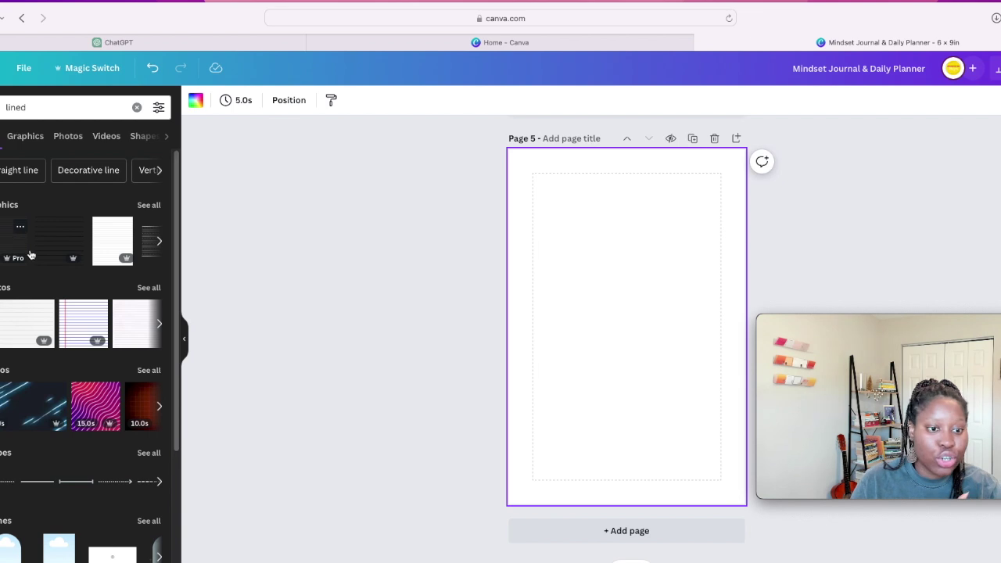
click(149, 205)
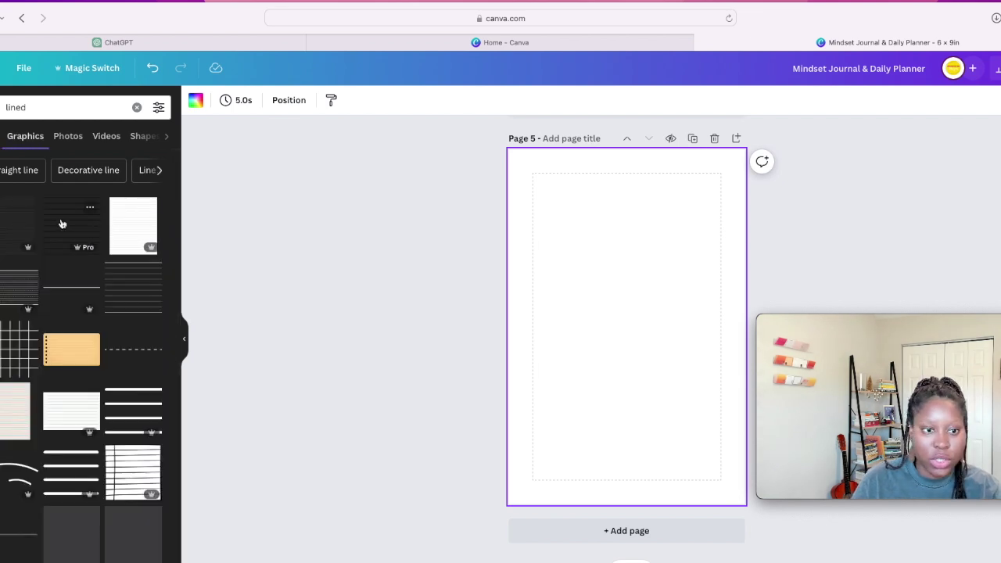
Insert the thin gray lined graphic on page 5 and enlarge it from the upper to the lower margin
click(18, 223)
drag(581, 271, 532, 219)
drag(577, 303, 575, 258)
drag(688, 368, 751, 519)
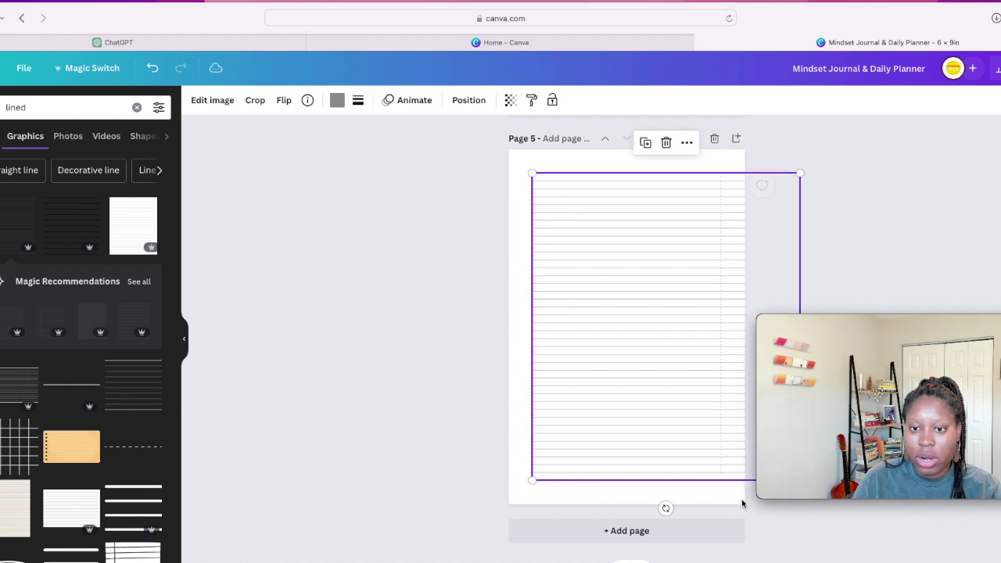
Crop the gray lined graphic's overhanging side so that it ends at the page's side margin
double_click(673, 356)
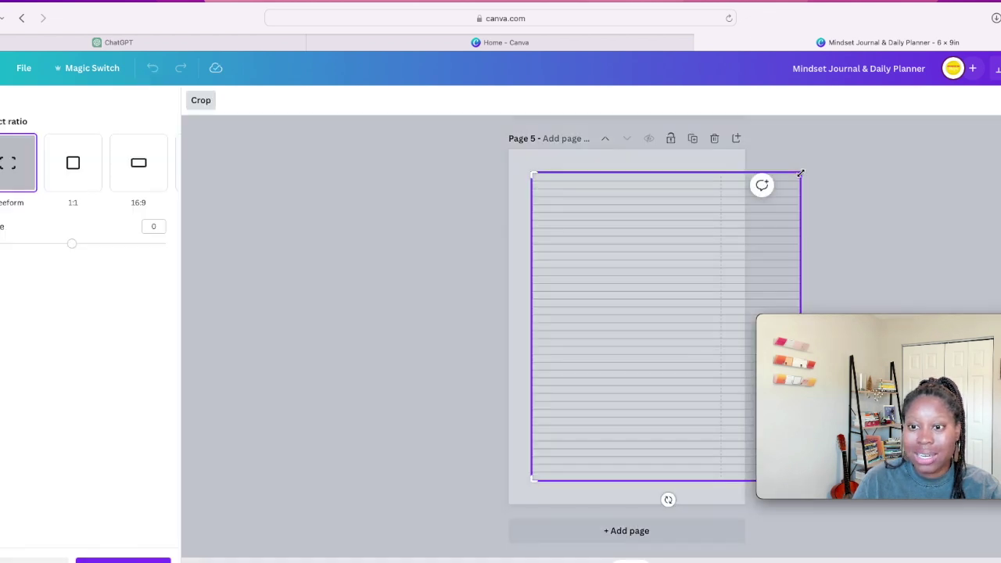
drag(799, 174, 720, 171)
click(411, 212)
click(412, 212)
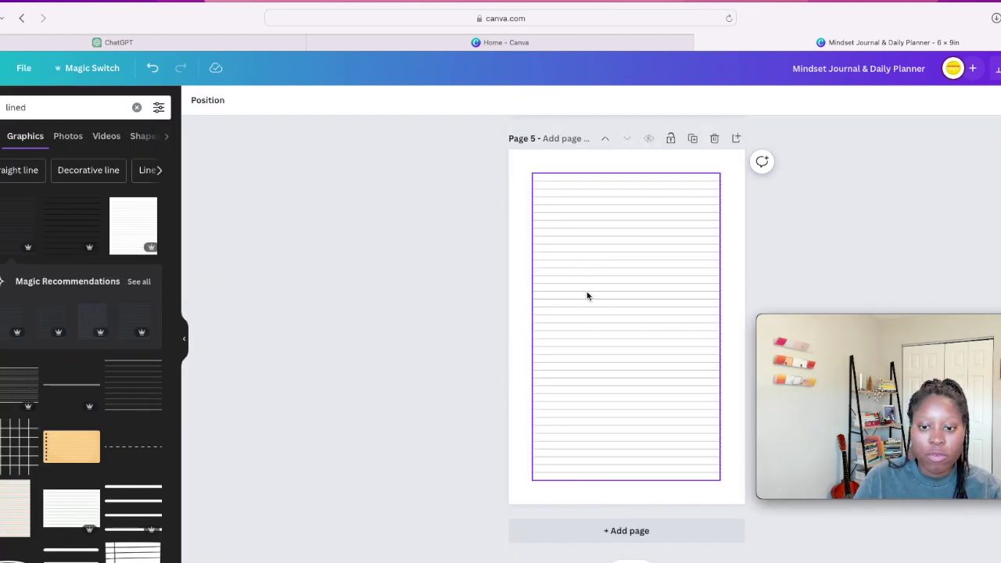
Replace the gray lined graphic with the bold black lined one, centered with its first line near the upper margin
click(601, 274)
click(626, 141)
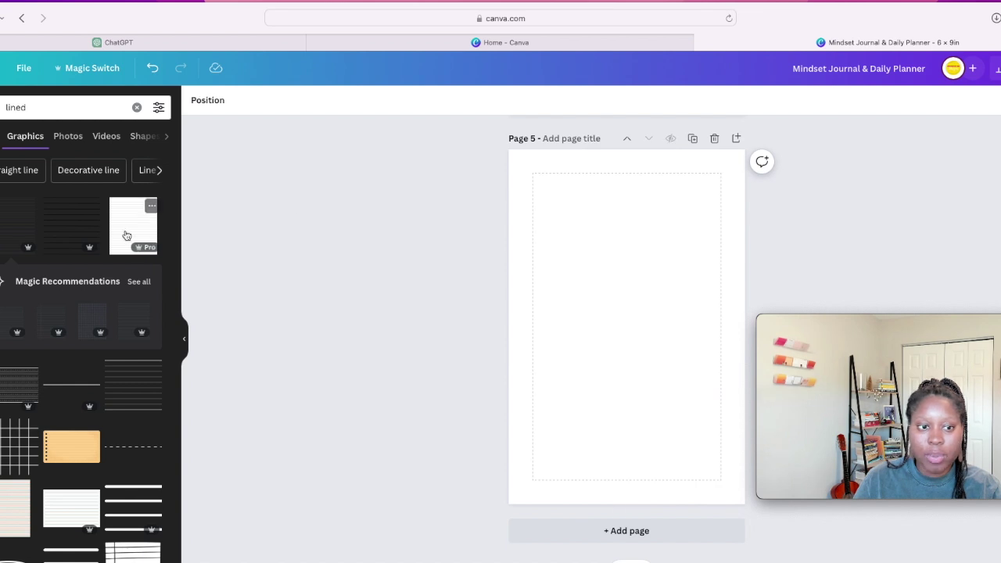
click(75, 219)
drag(584, 292, 587, 232)
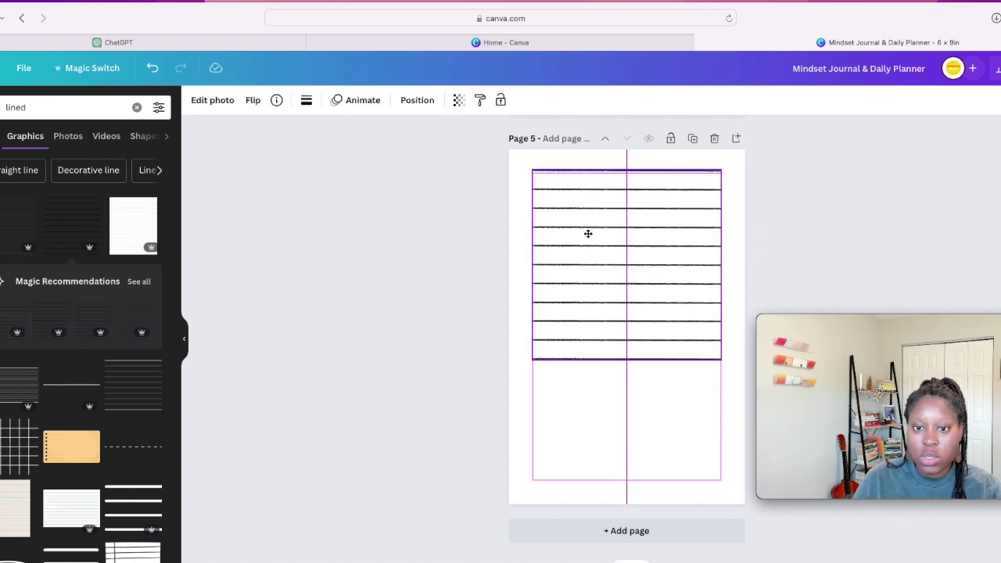
Duplicate the black lined graphic, continue its lines below the original and crop the copy at the lower margin
right_click(593, 250)
click(618, 321)
drag(618, 322, 605, 455)
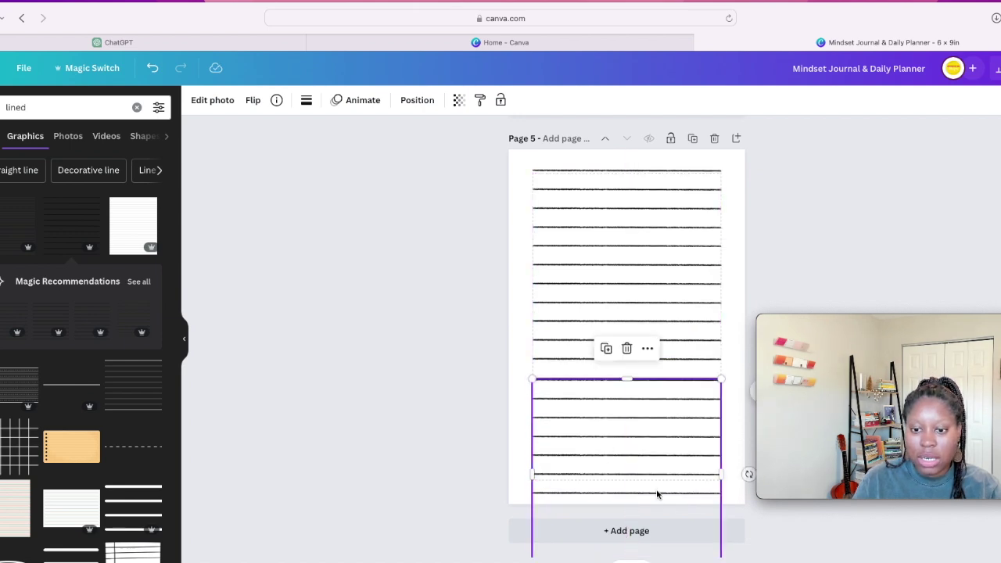
double_click(649, 457)
scroll(702, 529, down, 1)
drag(721, 546, 727, 456)
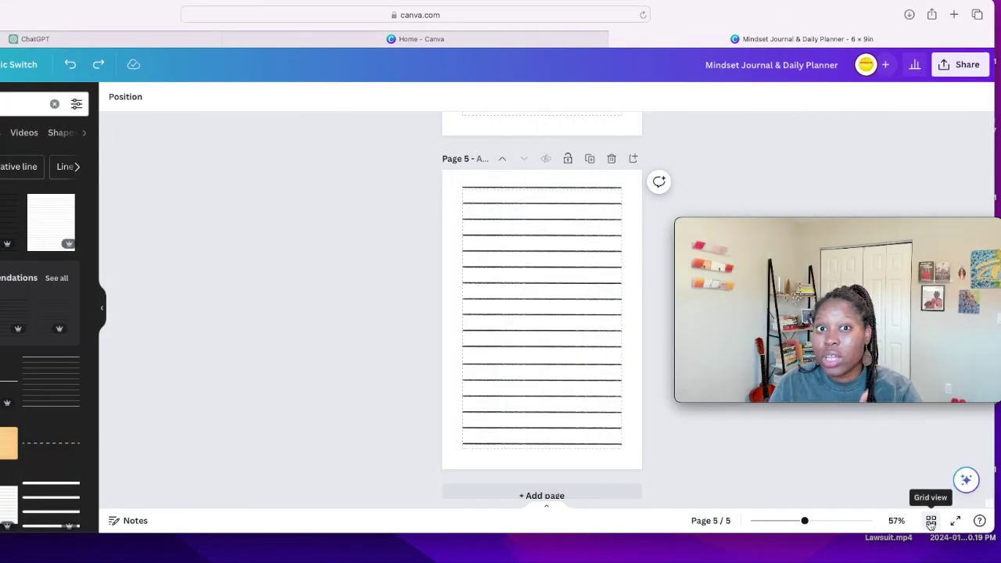
Show all pages in grid view and duplicate lined pages 4 and 5 together
click(931, 521)
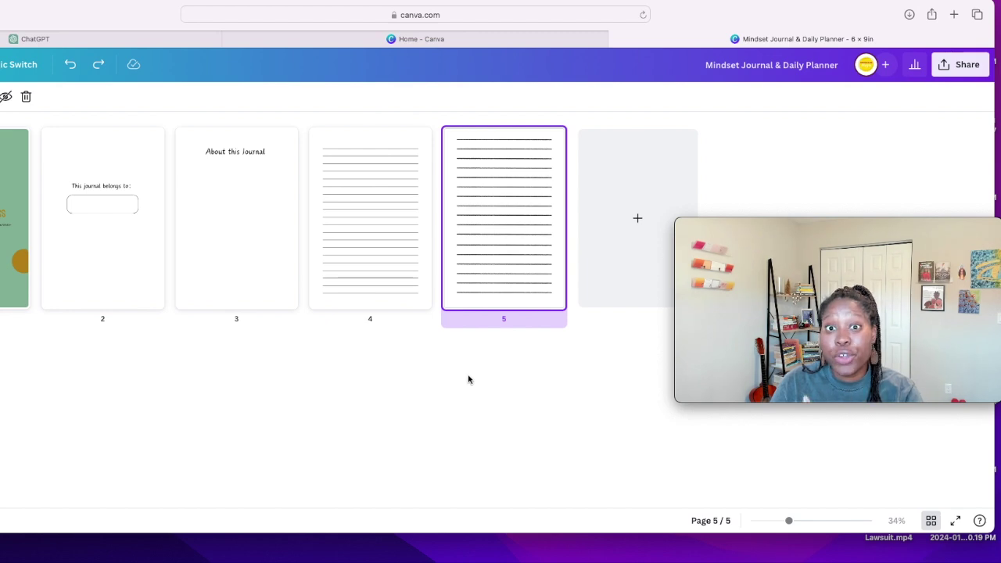
drag(503, 387, 401, 249)
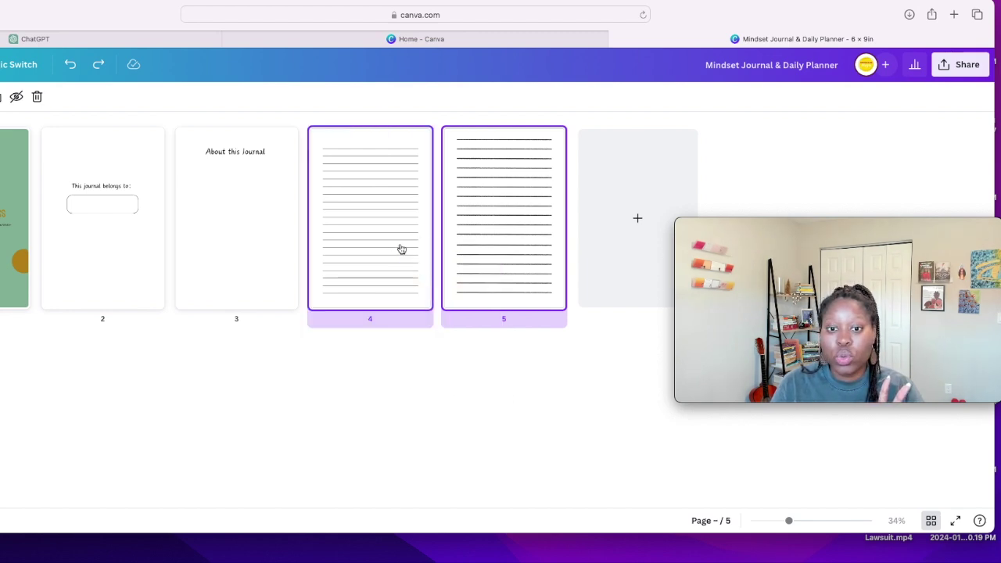
right_click(400, 249)
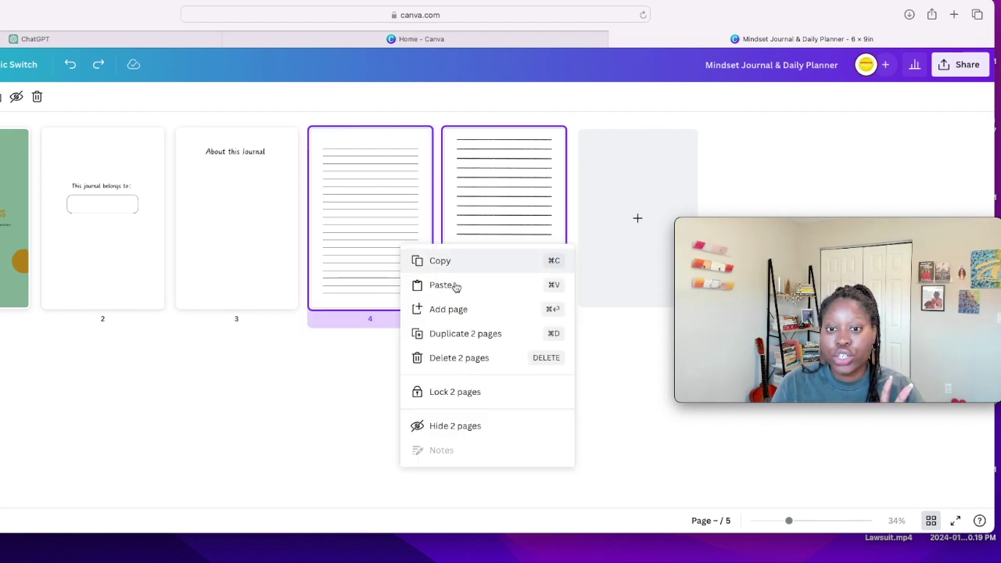
click(467, 341)
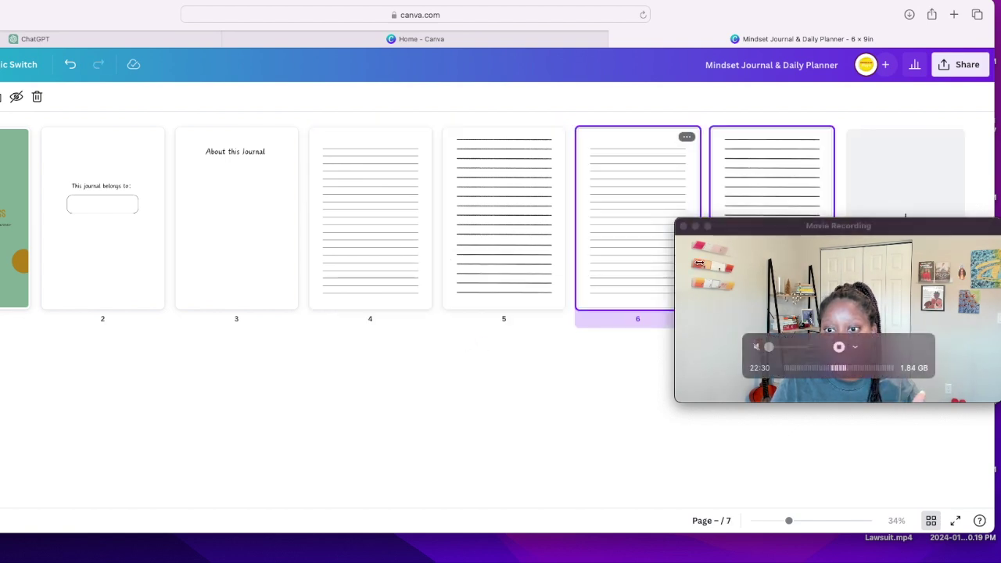
Duplicate the four lined pages 4 to 7 together
drag(733, 221, 732, 357)
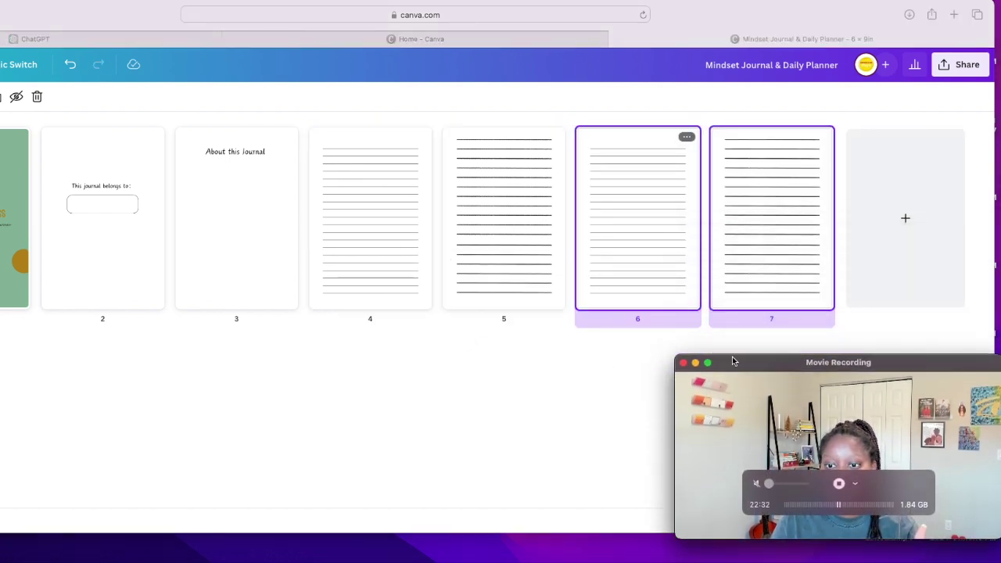
click(890, 328)
drag(903, 333, 387, 251)
right_click(388, 250)
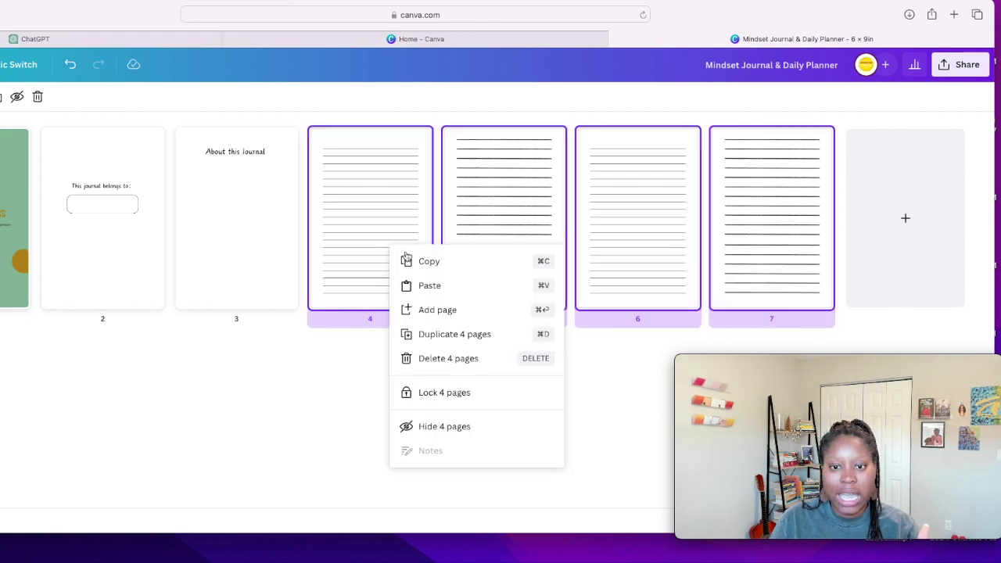
click(460, 334)
Select all eight lined pages, 4 to 11, and duplicate them together
click(395, 259)
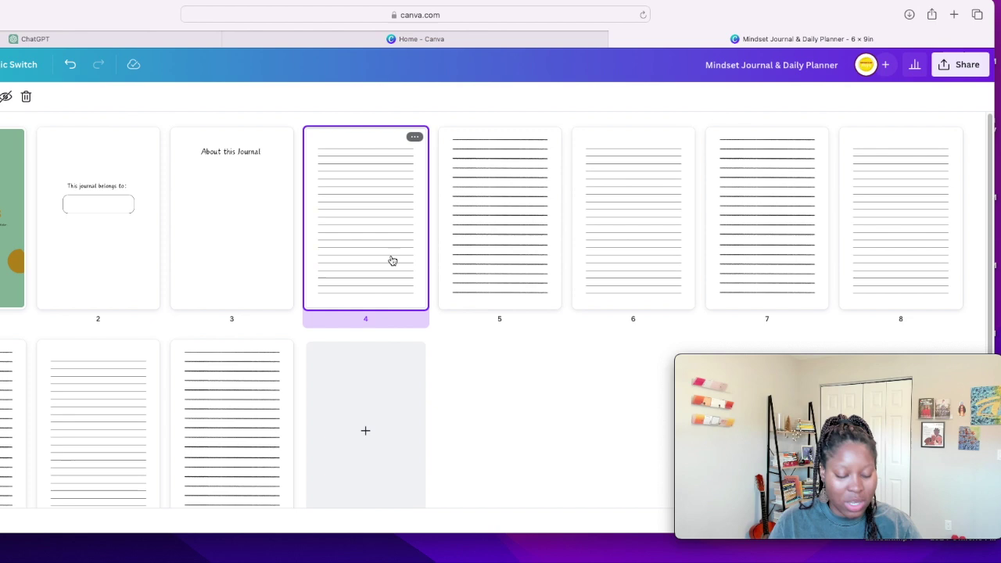
shift+click(263, 388)
right_click(339, 258)
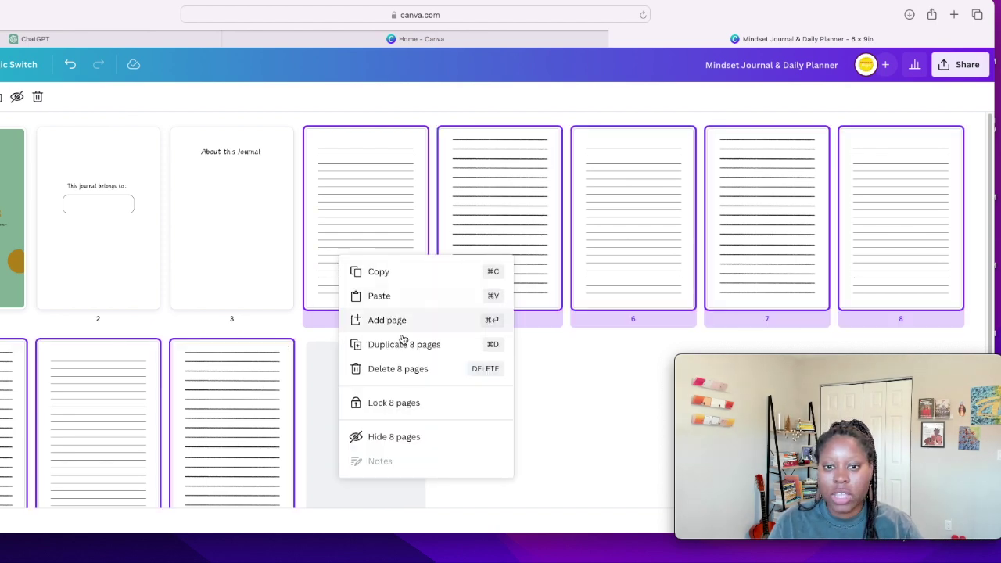
click(397, 346)
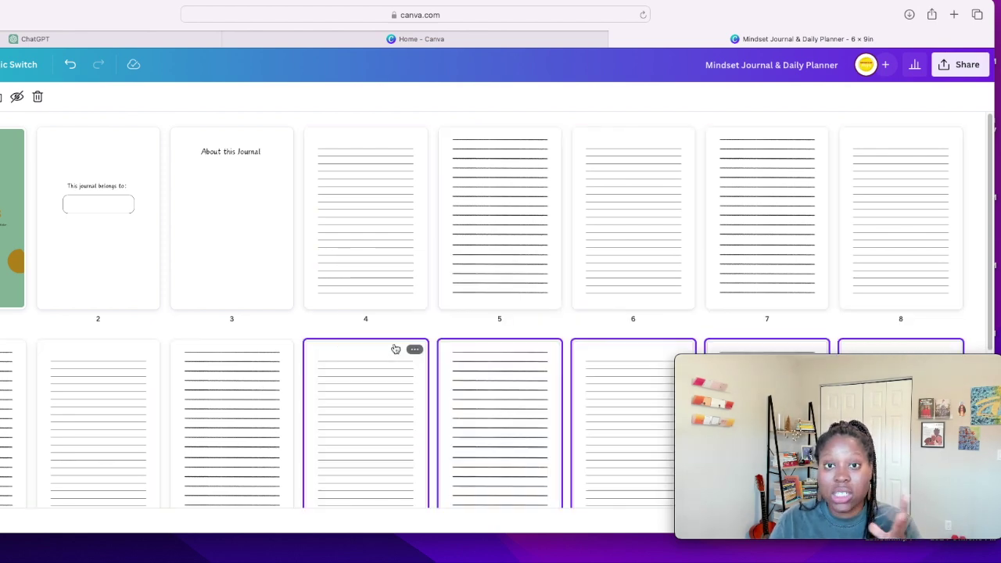
scroll(442, 332, down, 4)
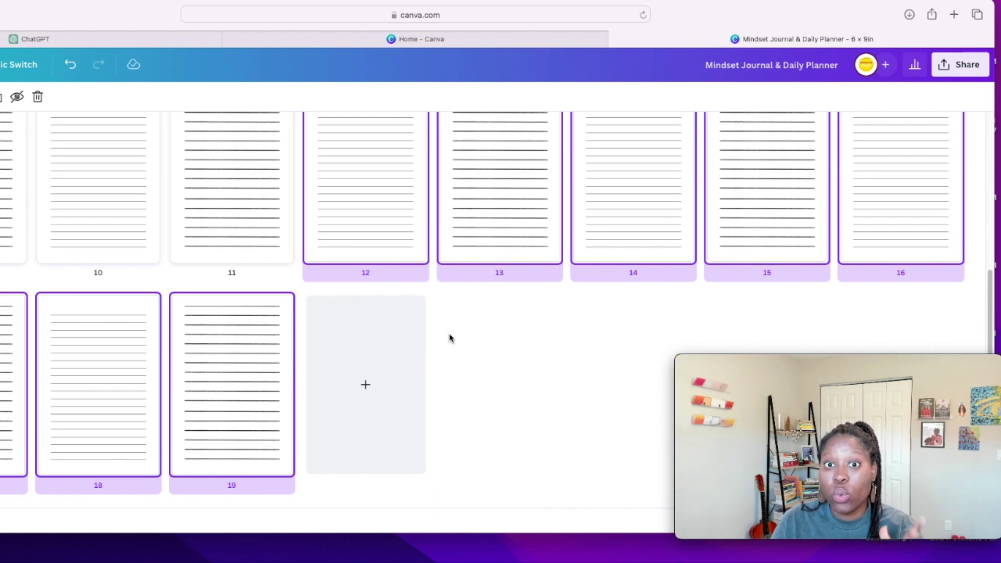
scroll(449, 335, up, 2)
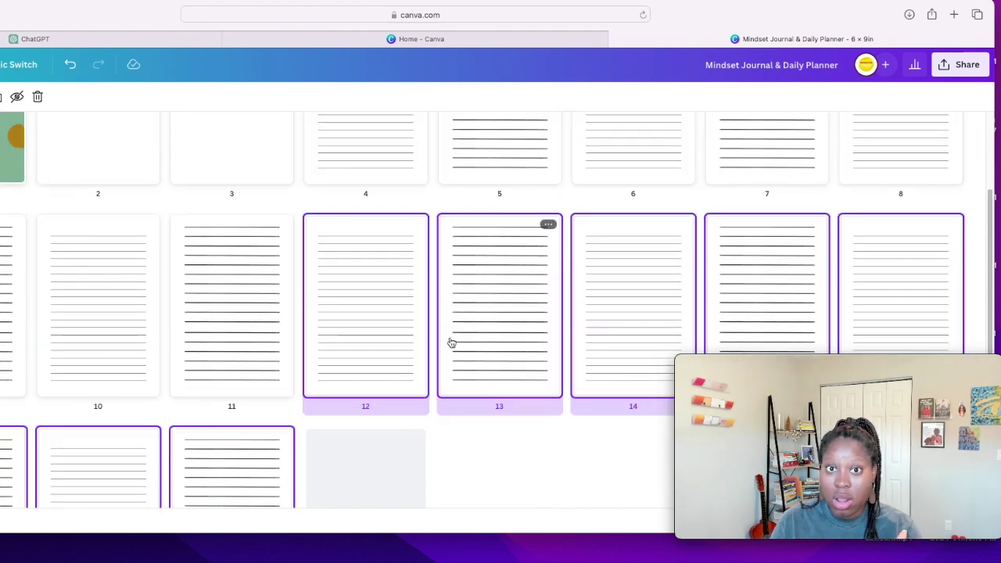
scroll(452, 343, up, 2)
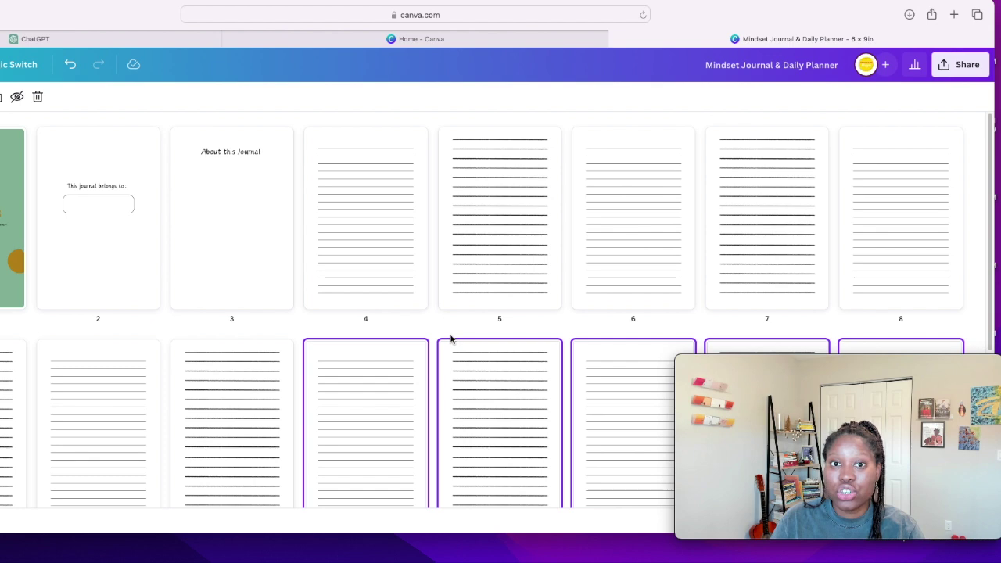
scroll(451, 340, down, 1)
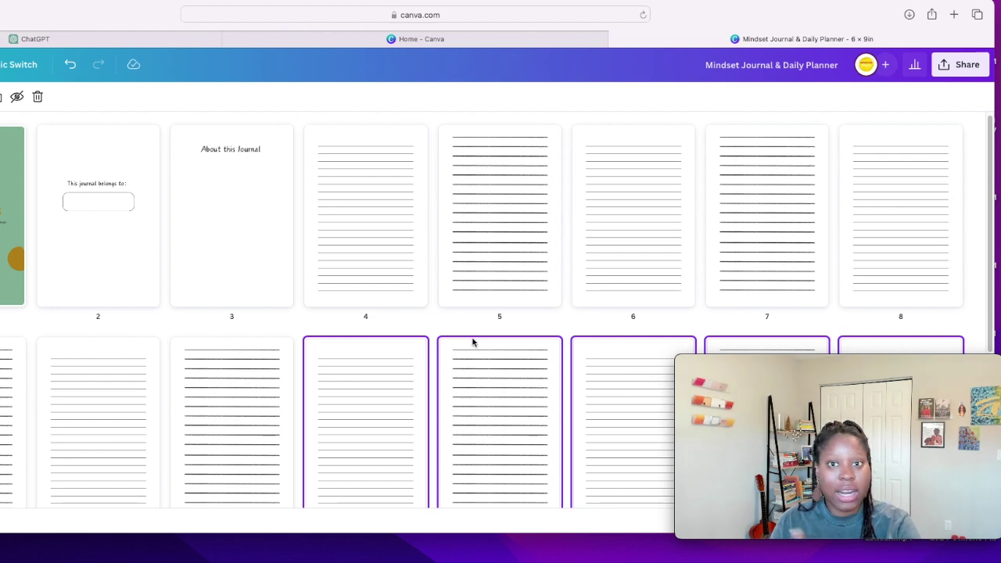
scroll(476, 345, down, 1)
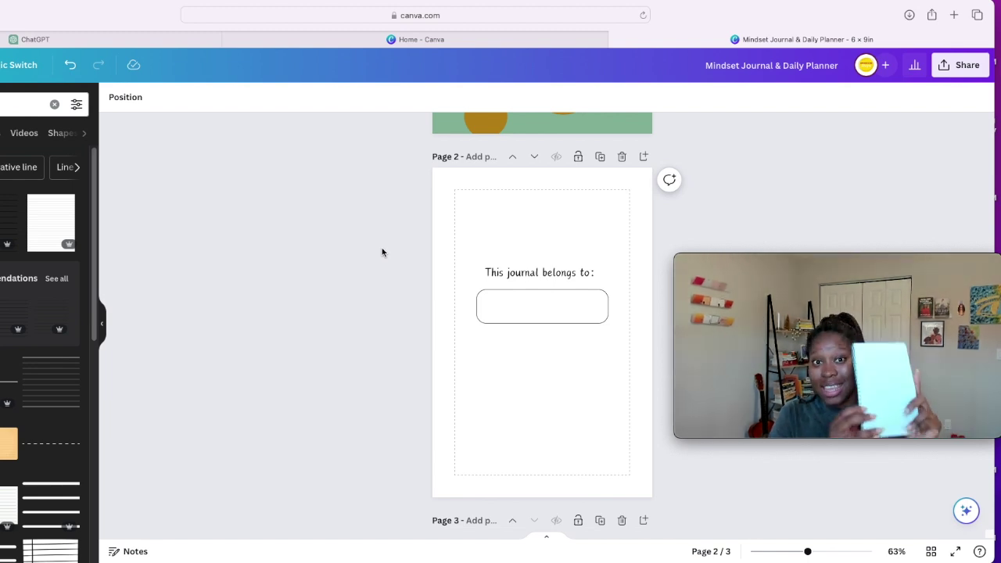
scroll(382, 252, down, 5)
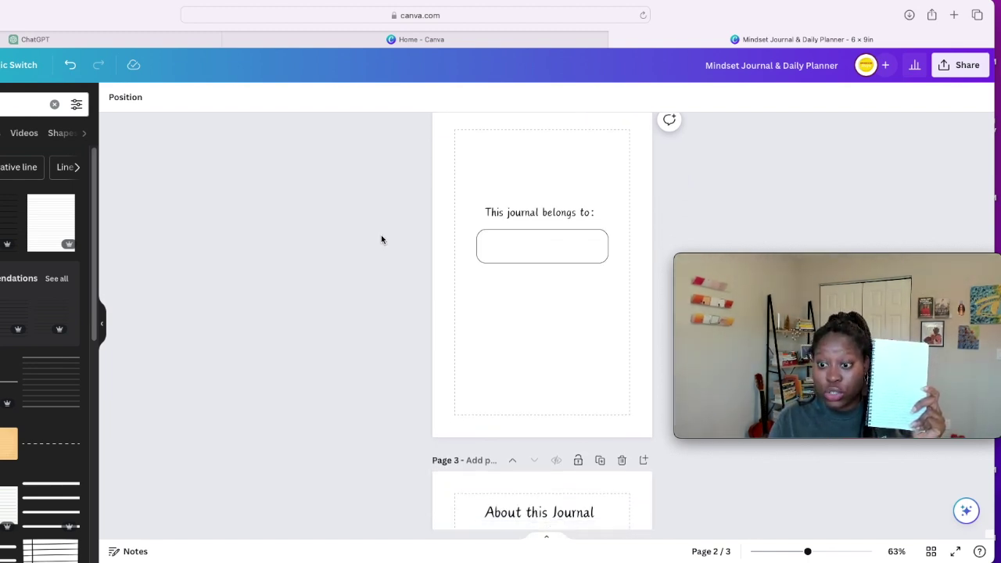
scroll(381, 238, down, 1)
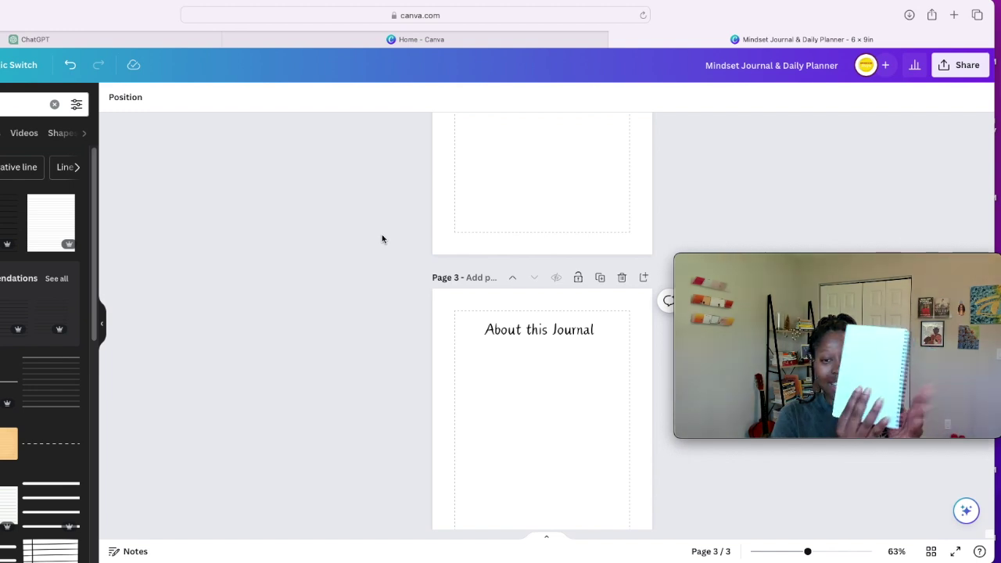
Add a blank fourth page after the "About this Journal" page
scroll(407, 235, down, 3)
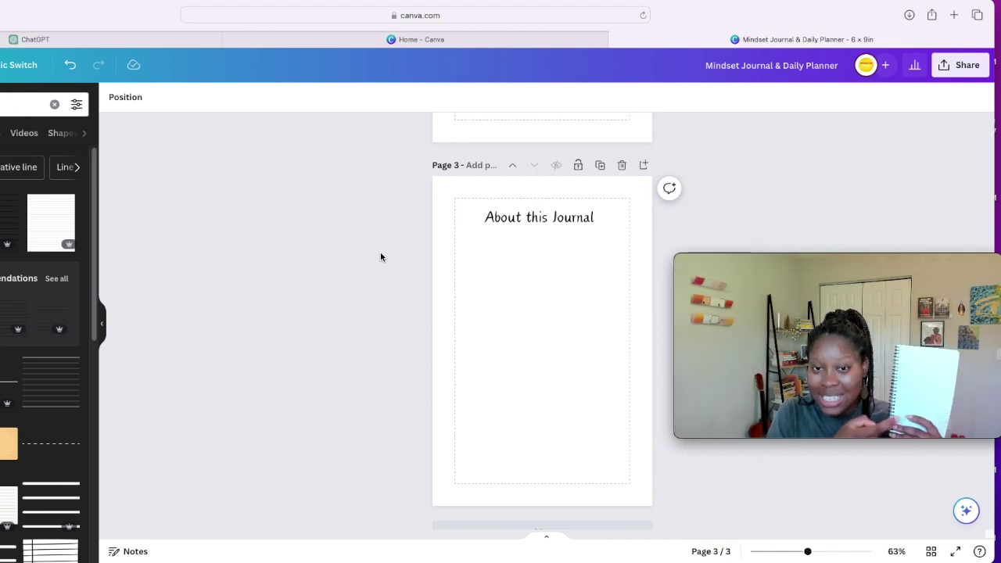
scroll(364, 245, down, 1)
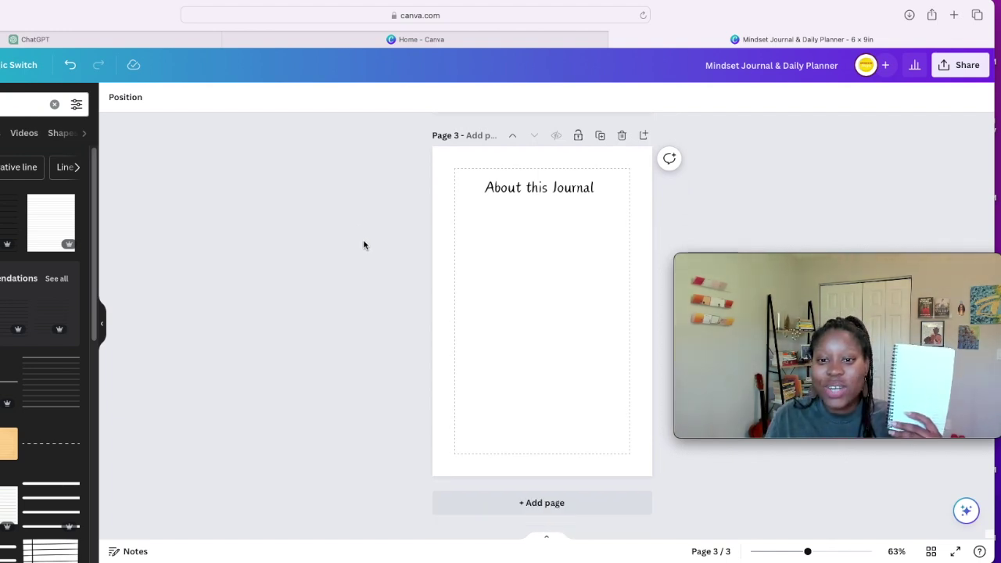
click(516, 505)
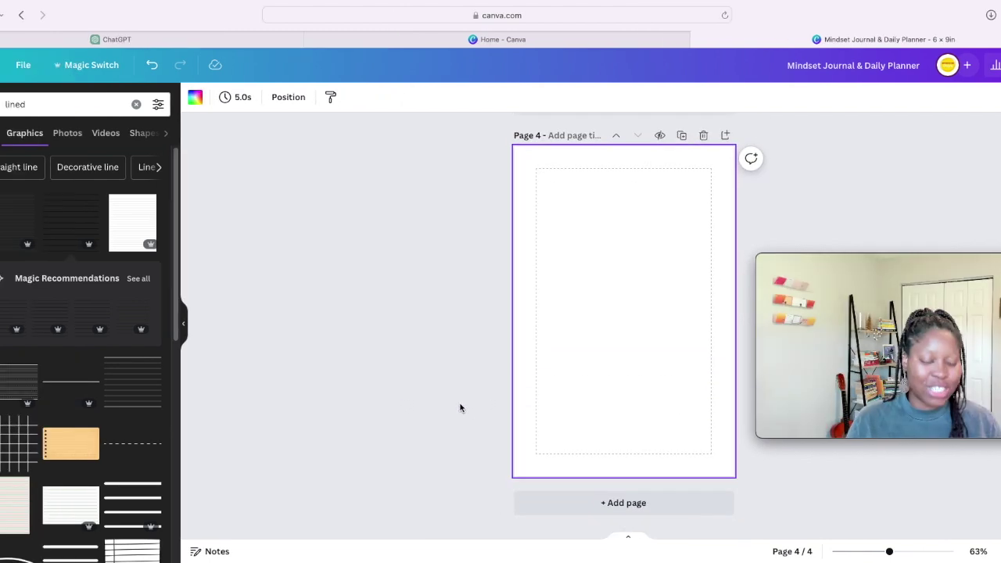
Copy the "12-Week Vision" title from the planner outline in Notes and paste it onto page 4
key(super+Tab)
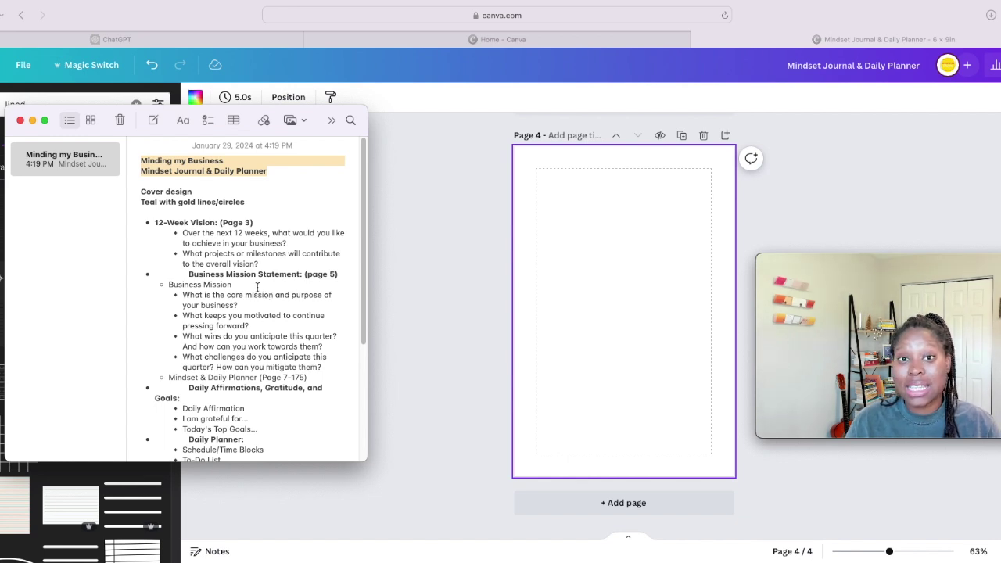
scroll(218, 236, down, 1)
scroll(227, 227, down, 1)
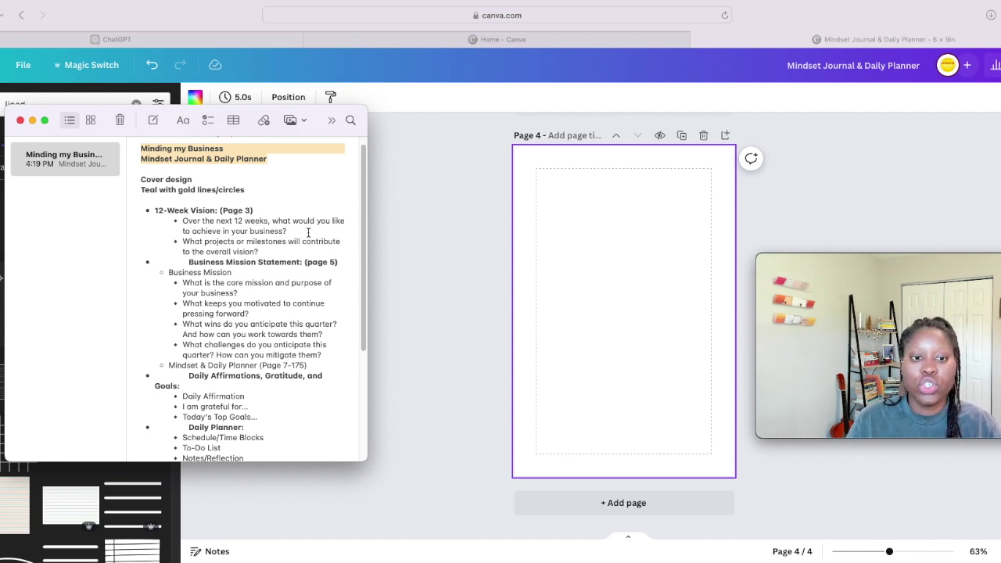
drag(214, 211, 167, 210)
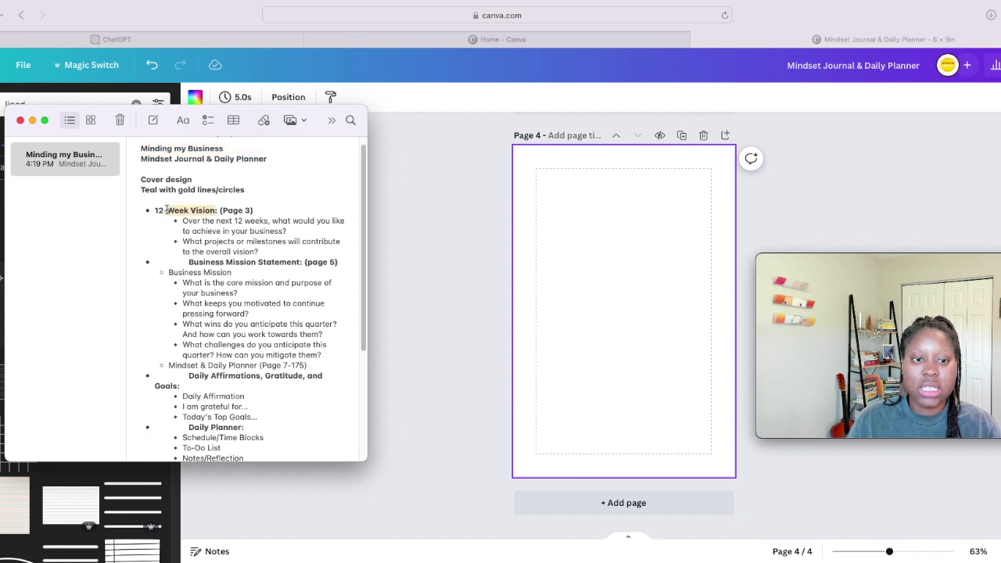
right_click(167, 210)
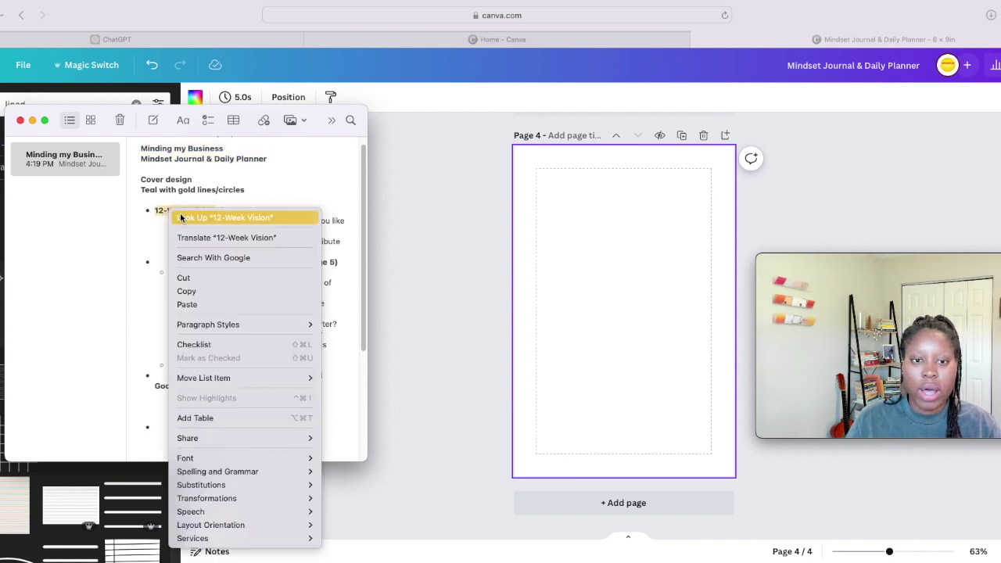
click(197, 290)
right_click(536, 175)
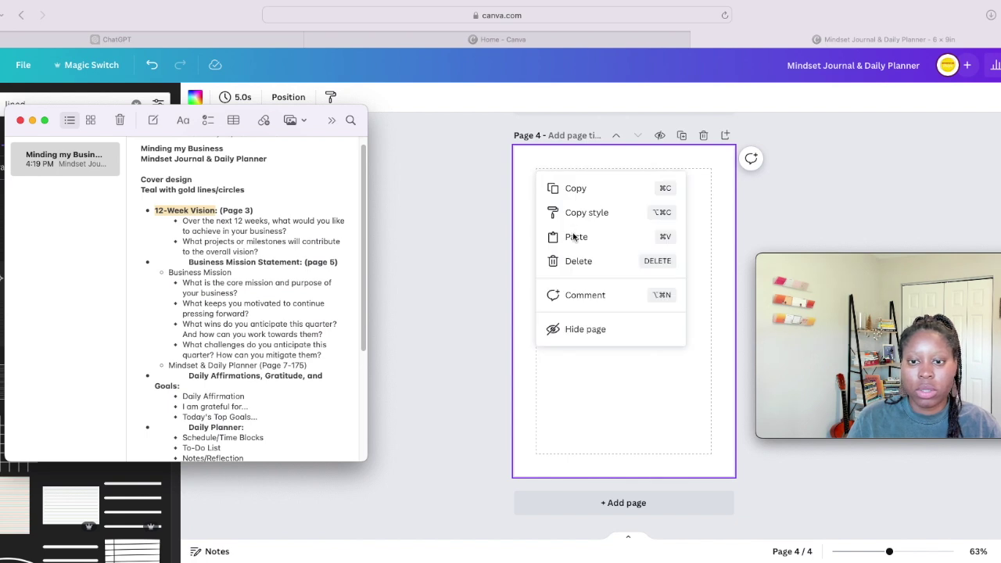
click(575, 236)
click(595, 244)
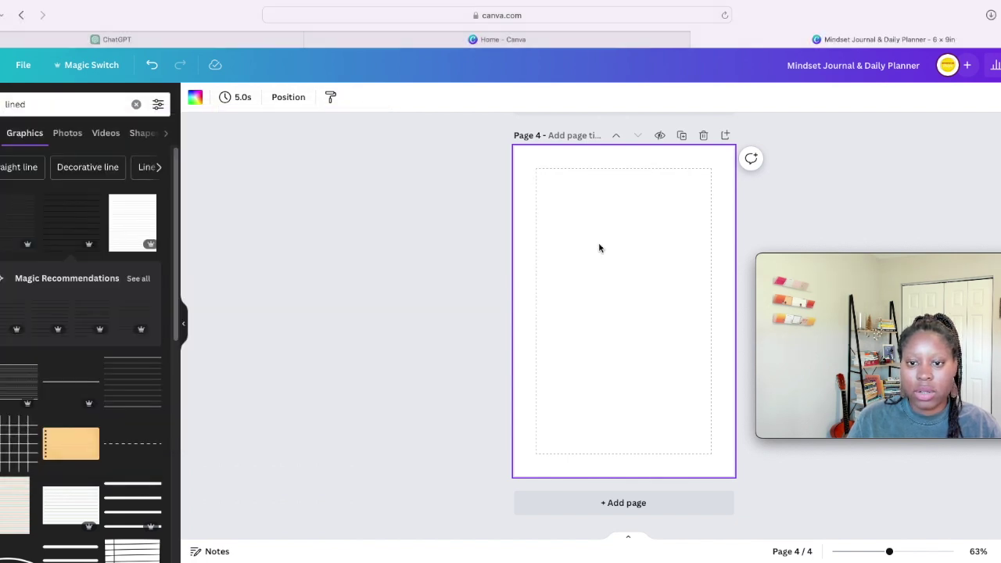
Center the "12-Week Vision" heading at page 4's upper margin, in KL Mismatched enlarged to size 39.5
drag(600, 306, 548, 286)
drag(603, 339, 637, 212)
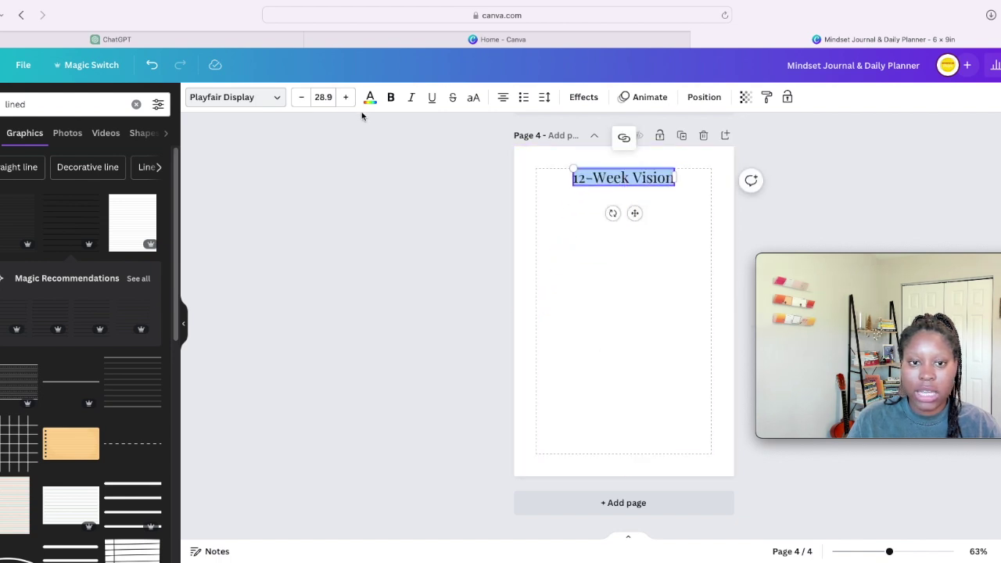
click(277, 102)
click(51, 242)
drag(590, 168, 564, 162)
drag(624, 213, 639, 225)
click(434, 291)
Change the font of the "About this Journal" heading on page 3 to KL Mismatched
scroll(441, 286, up, 5)
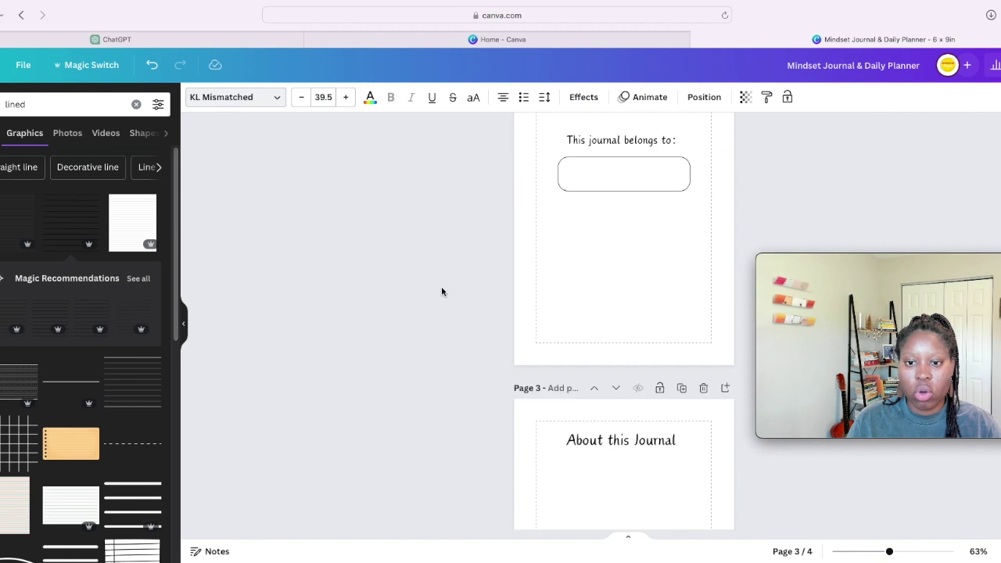
scroll(470, 305, down, 1)
click(621, 361)
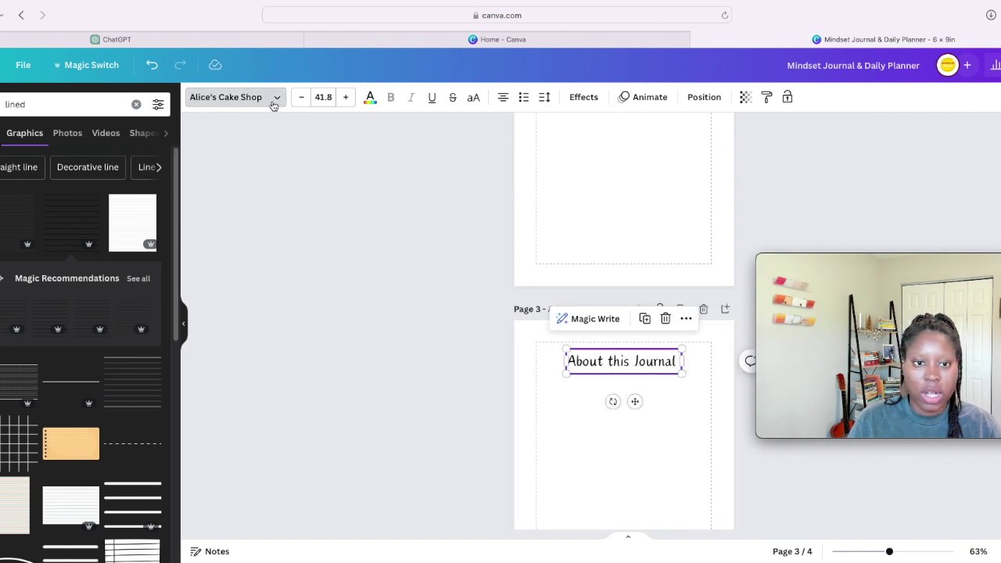
click(273, 104)
click(35, 240)
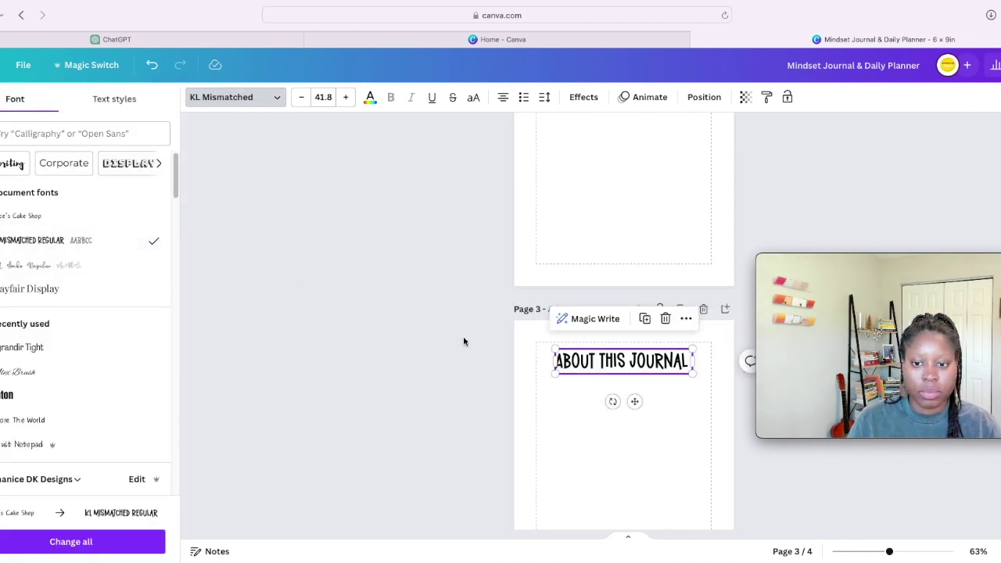
click(438, 313)
scroll(438, 313, up, 3)
scroll(438, 313, down, 5)
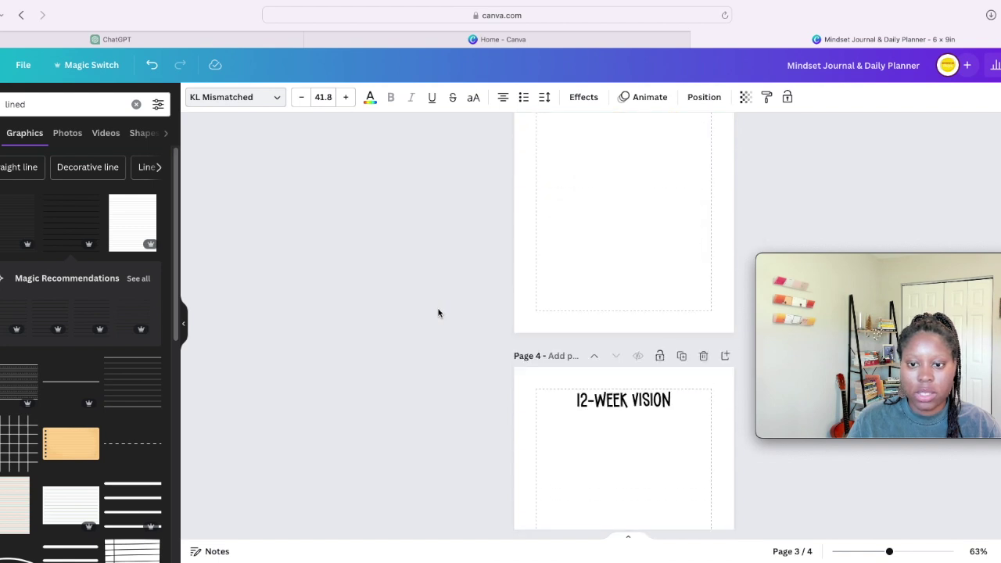
Copy the two 12-Week Vision questions from the planner outline in Notes and paste them below page 4's heading
scroll(438, 313, down, 3)
click(594, 214)
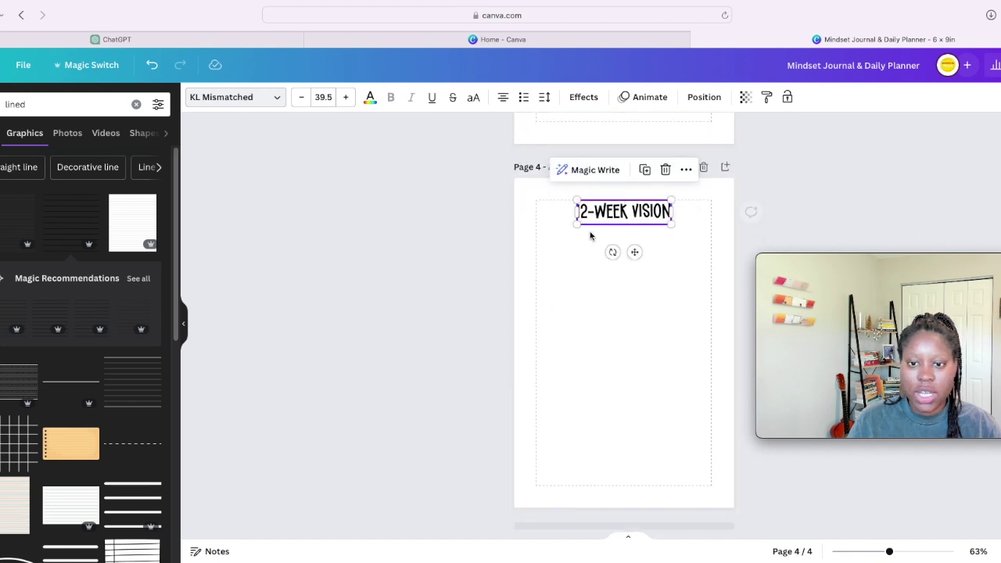
click(666, 353)
key(super+Tab)
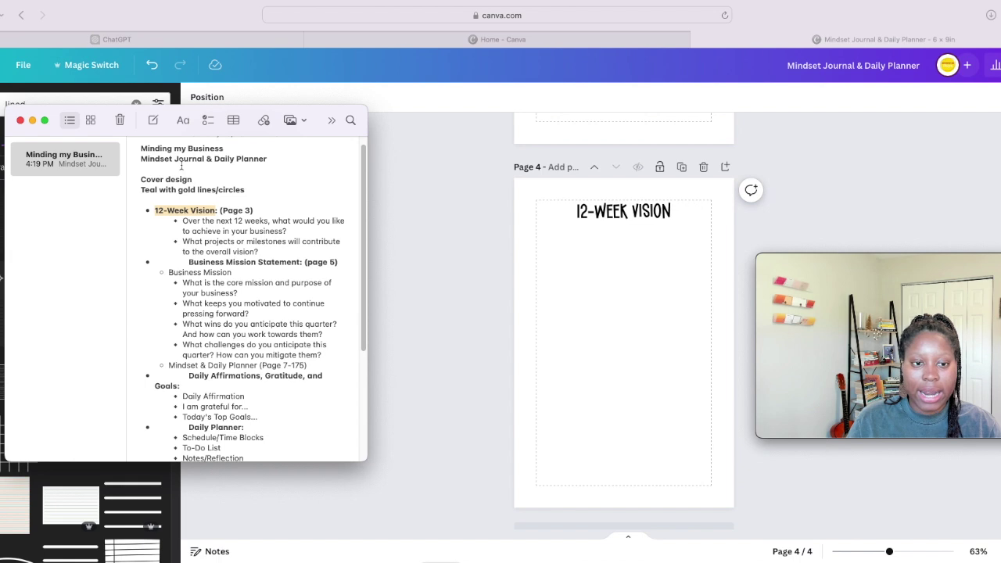
drag(183, 221, 261, 252)
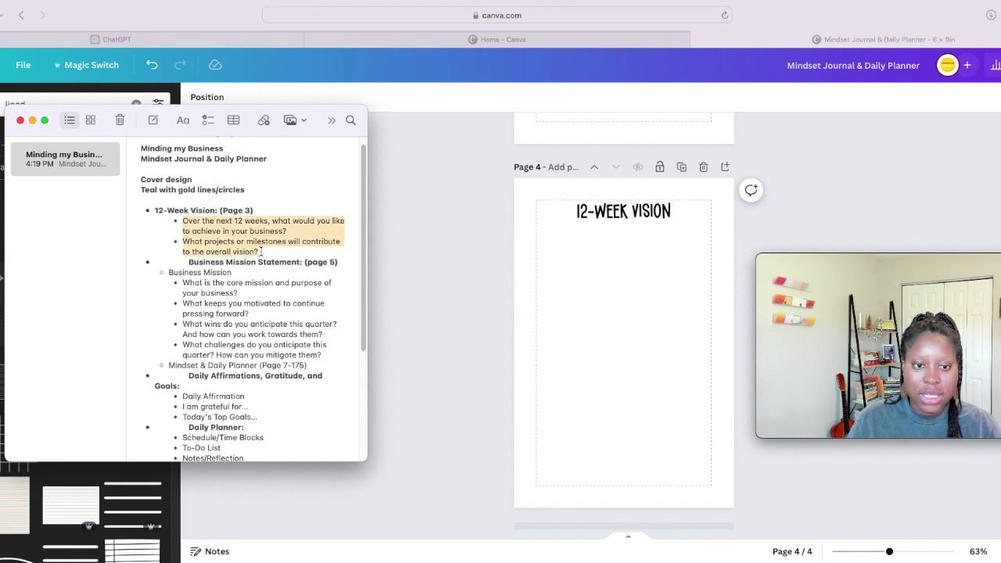
right_click(230, 236)
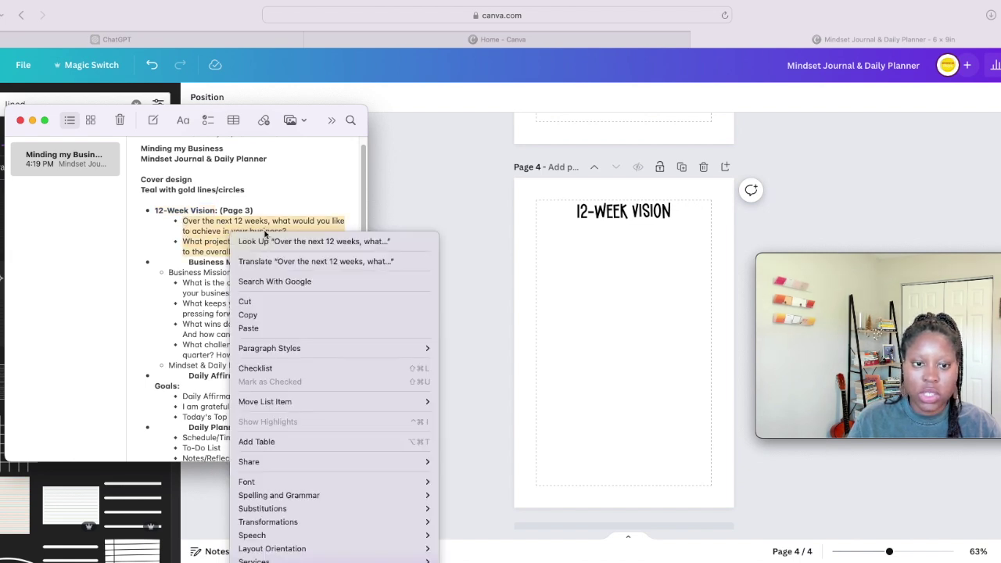
click(259, 313)
click(662, 248)
right_click(593, 289)
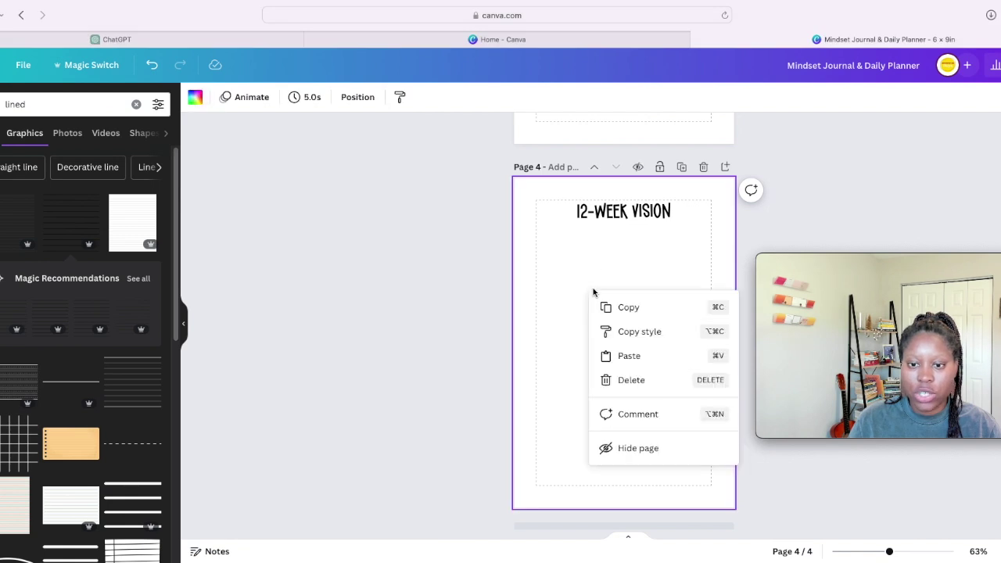
click(636, 349)
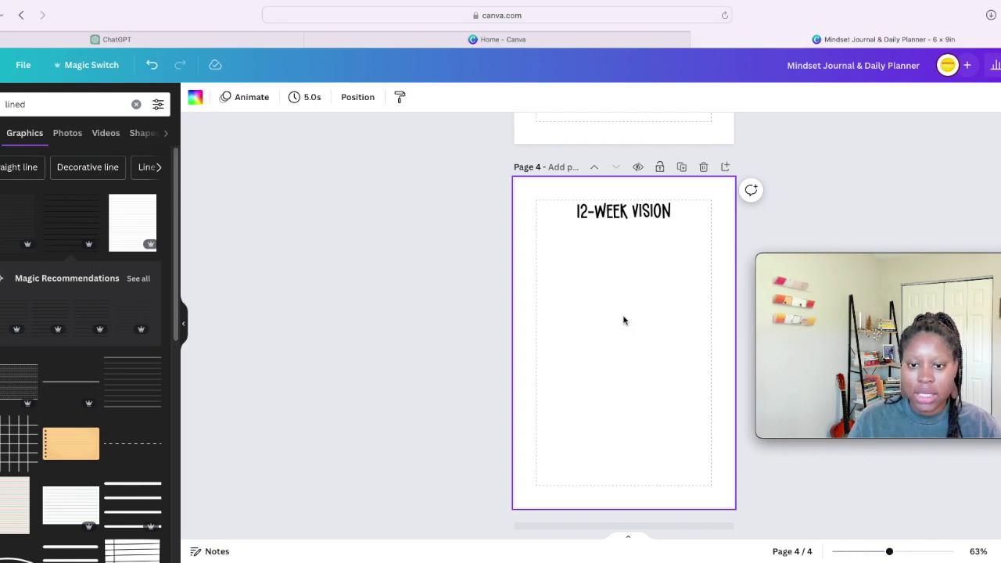
click(633, 347)
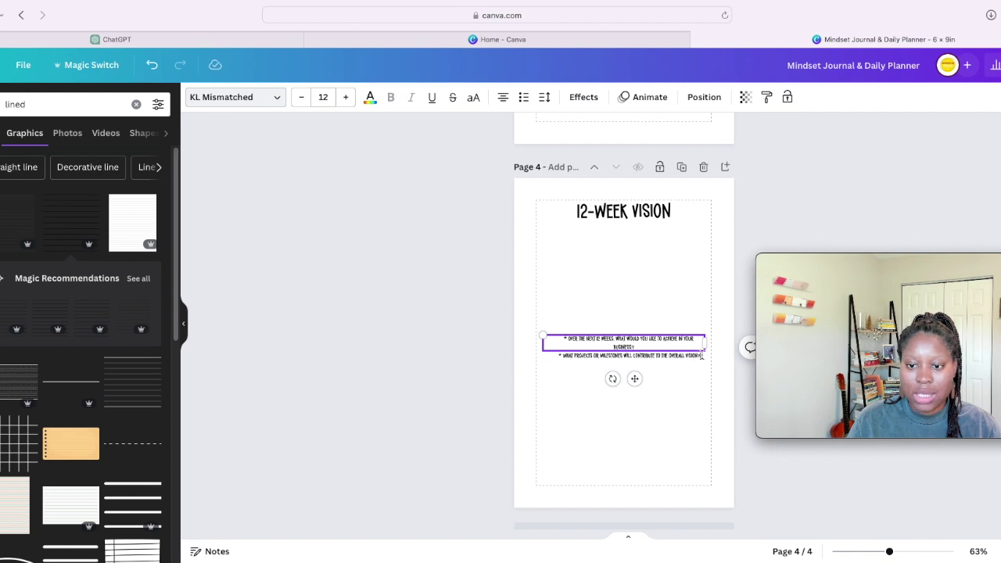
Split the "What projects or milestones" question into its own text box lower on page 4 and move the first question up beneath the heading
triple_click(568, 360)
right_click(577, 357)
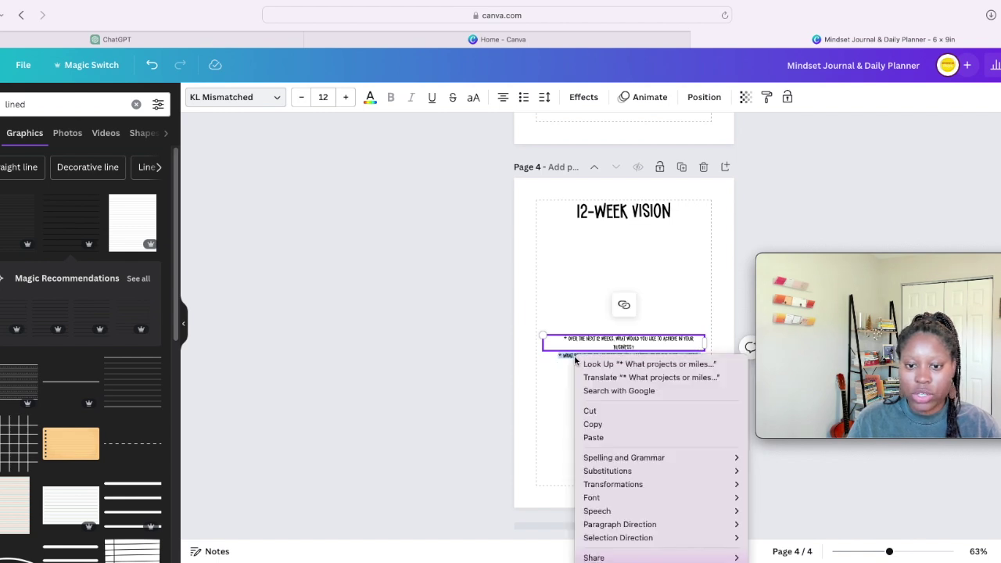
click(596, 410)
right_click(588, 313)
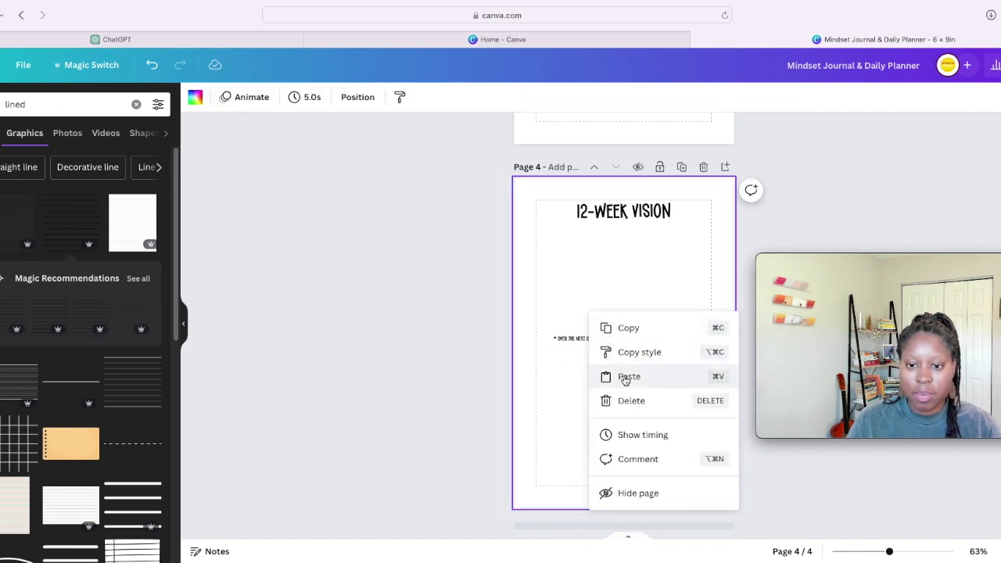
click(599, 376)
drag(634, 374, 634, 402)
click(608, 338)
drag(608, 338, 603, 261)
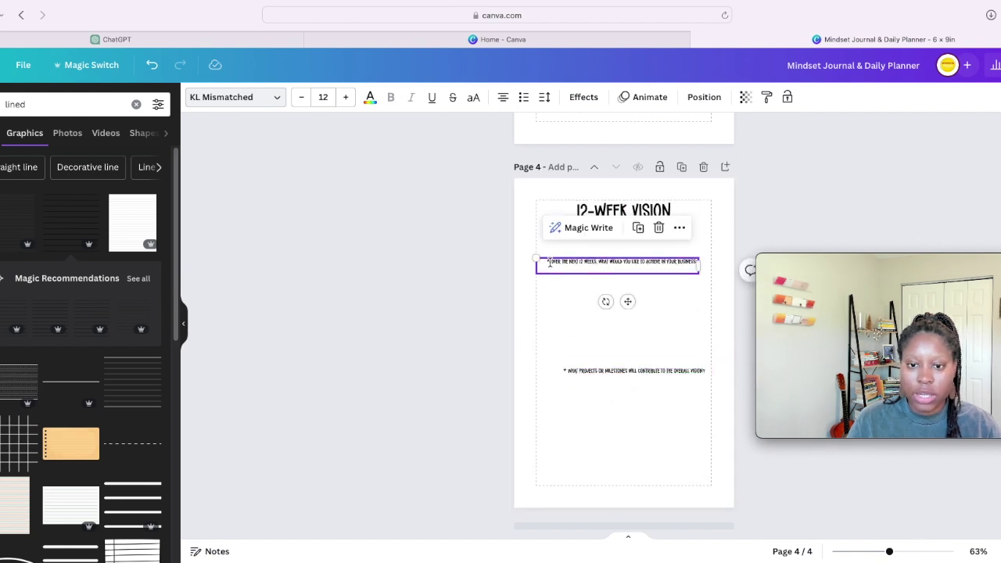
Delete the leading asterisk from the "Over the next 12 weeks" question
click(551, 263)
key(BackSpace)
key(BackSpace)
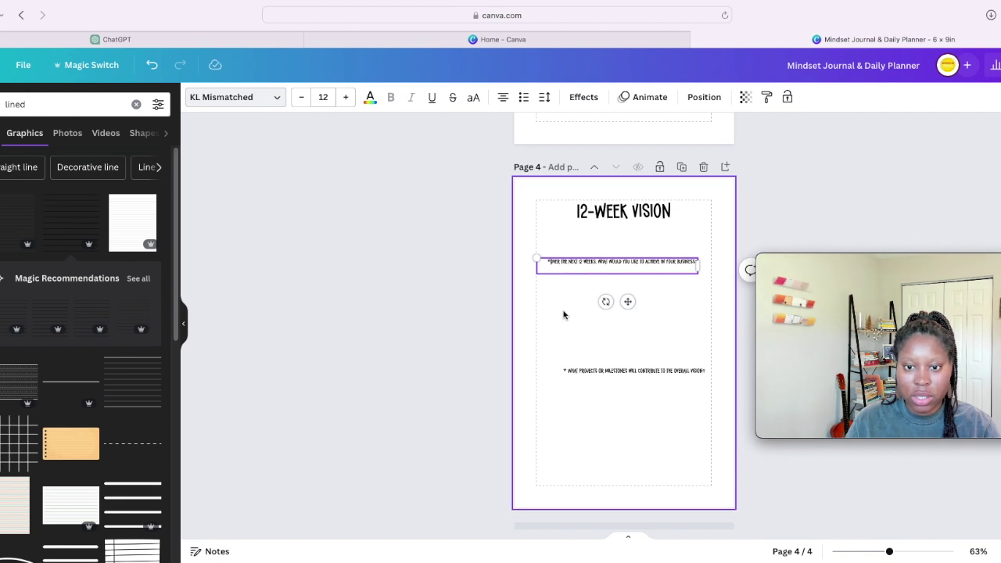
Enlarge the "What projects or milestones" question to about the margin width and remove its leading asterisk
click(563, 378)
click(569, 373)
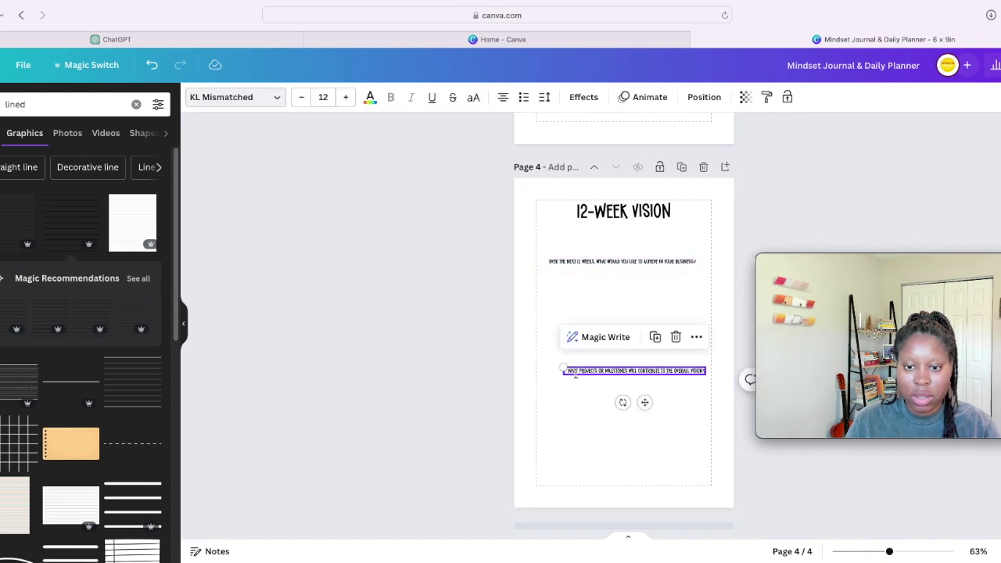
click(574, 374)
key(BackSpace)
click(152, 65)
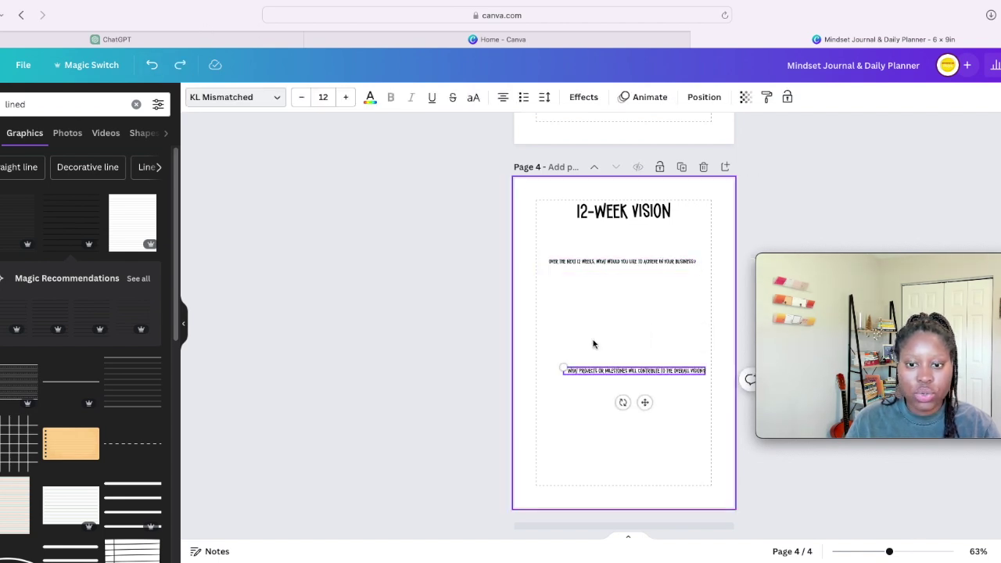
drag(563, 368, 530, 365)
click(578, 393)
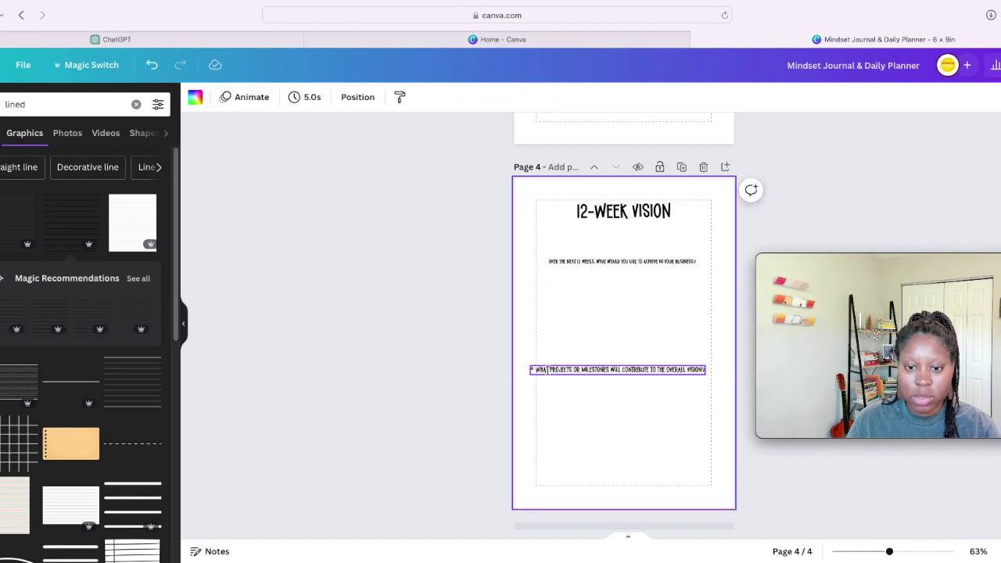
click(537, 372)
Position the "Over the next 12 weeks" question just below the heading and change its font to Agrandir Tight
drag(588, 266, 582, 250)
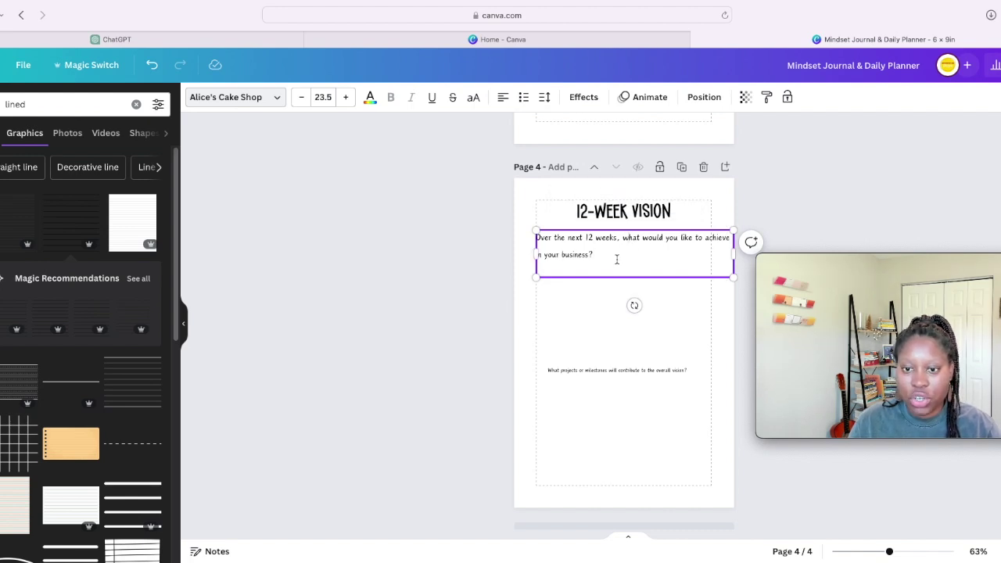
drag(605, 259, 529, 238)
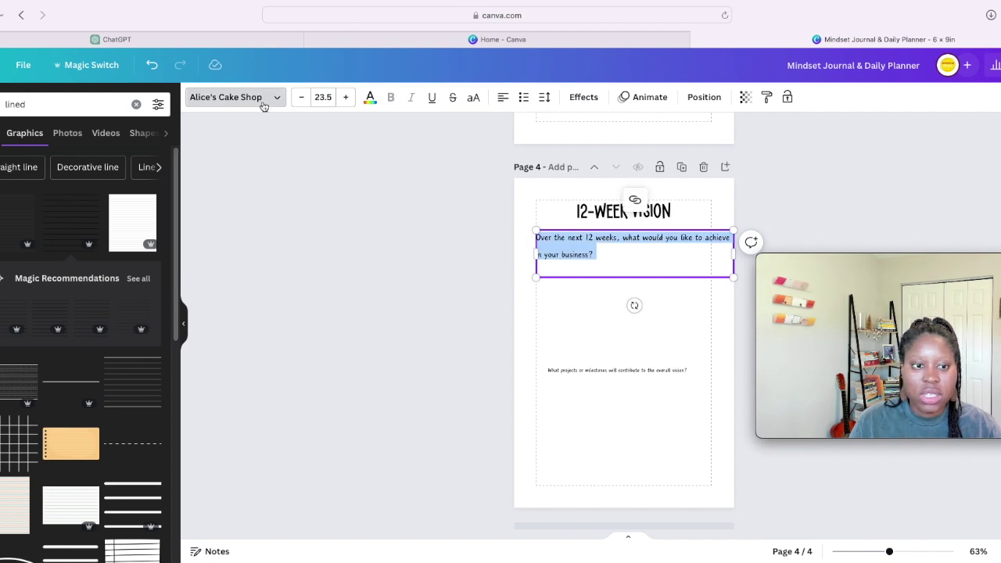
click(261, 102)
click(63, 288)
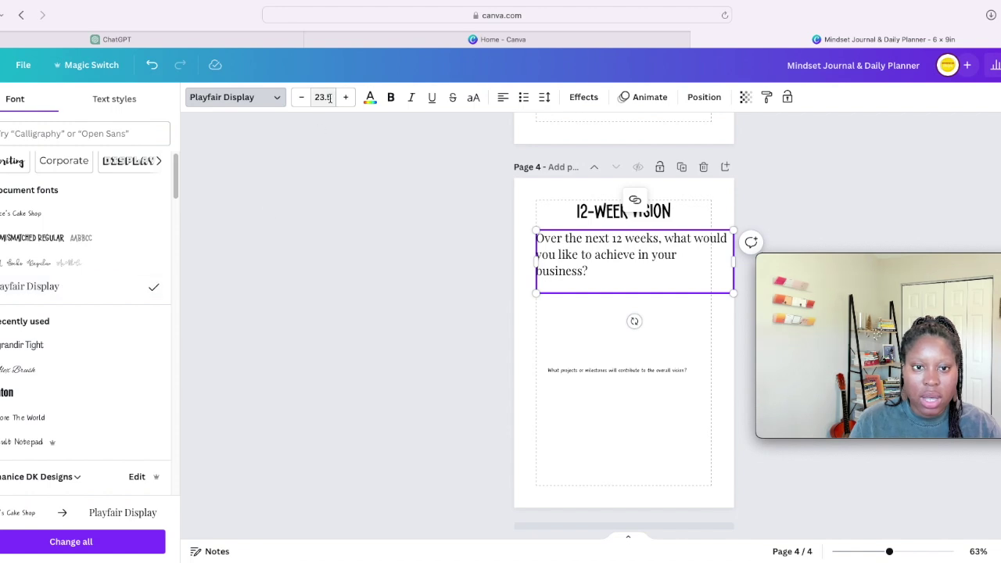
scroll(128, 317, down, 1)
click(92, 283)
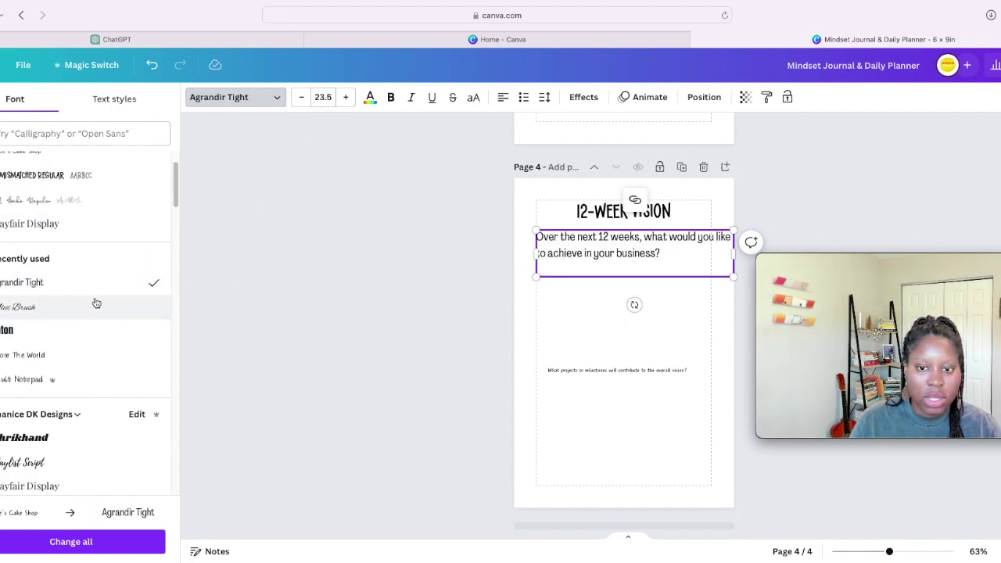
scroll(95, 303, down, 1)
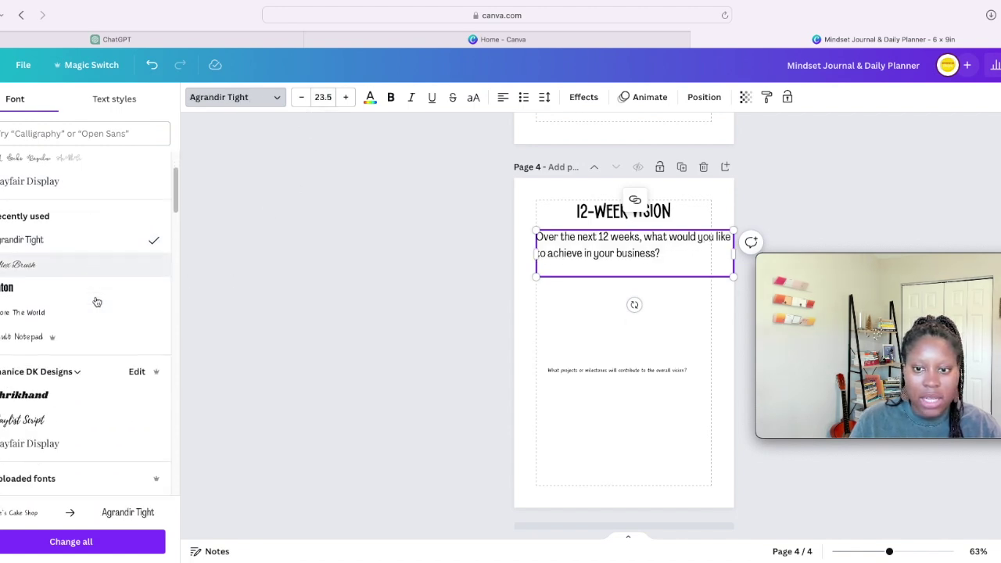
Set the "Over the next 12 weeks" question's font size to 18
click(322, 97)
click(325, 275)
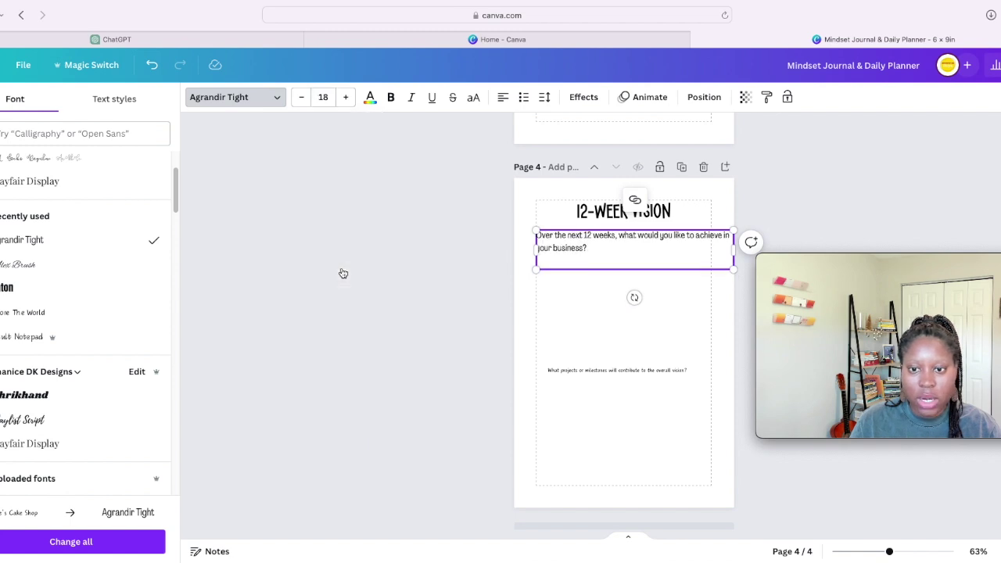
click(700, 286)
click(705, 259)
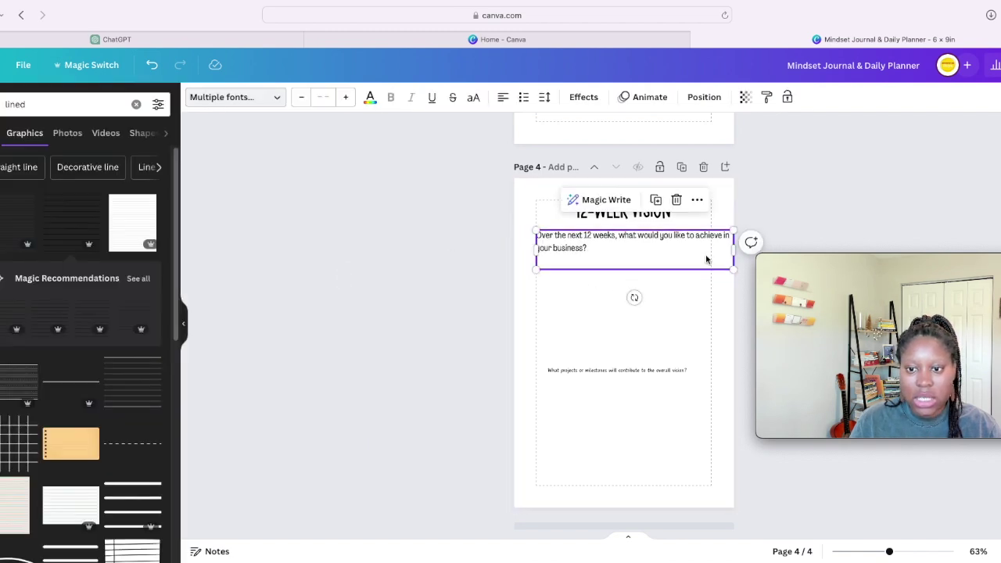
Narrow the "Over the next 12 weeks" question's text box to the margin width and shift it slightly lower
drag(735, 251, 712, 250)
drag(612, 259, 606, 258)
click(587, 299)
click(544, 248)
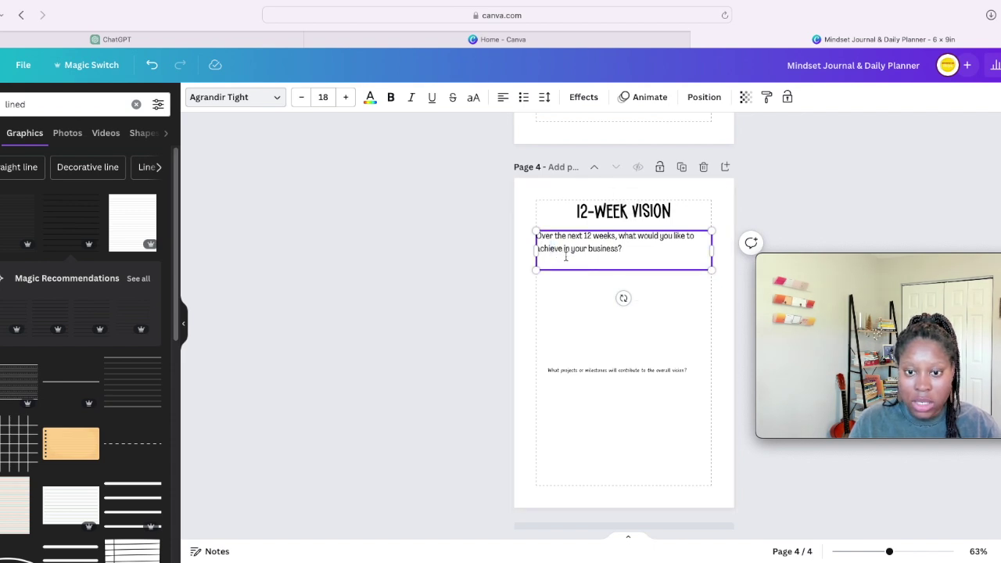
key(Return)
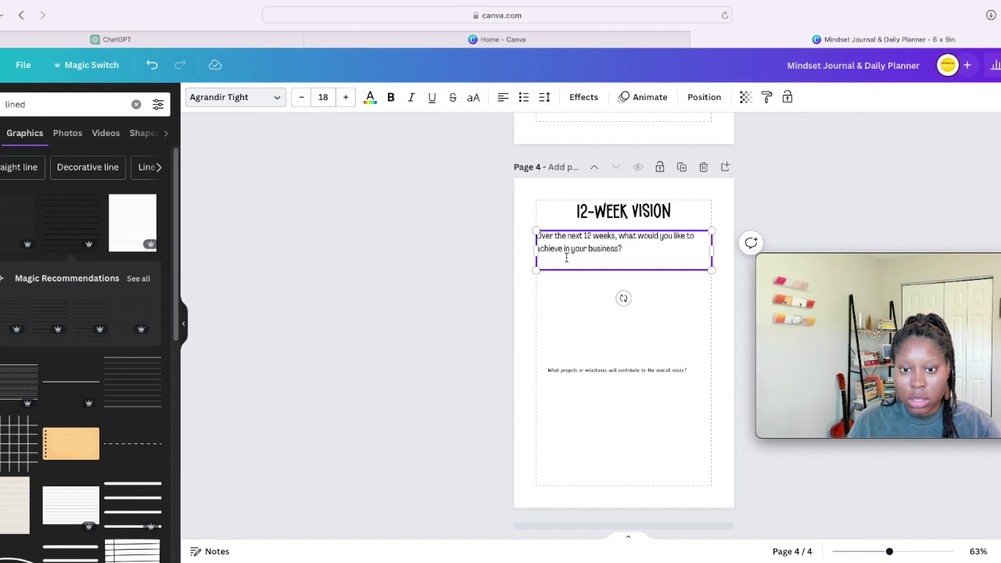
click(586, 296)
click(582, 257)
drag(582, 252, 582, 255)
click(582, 316)
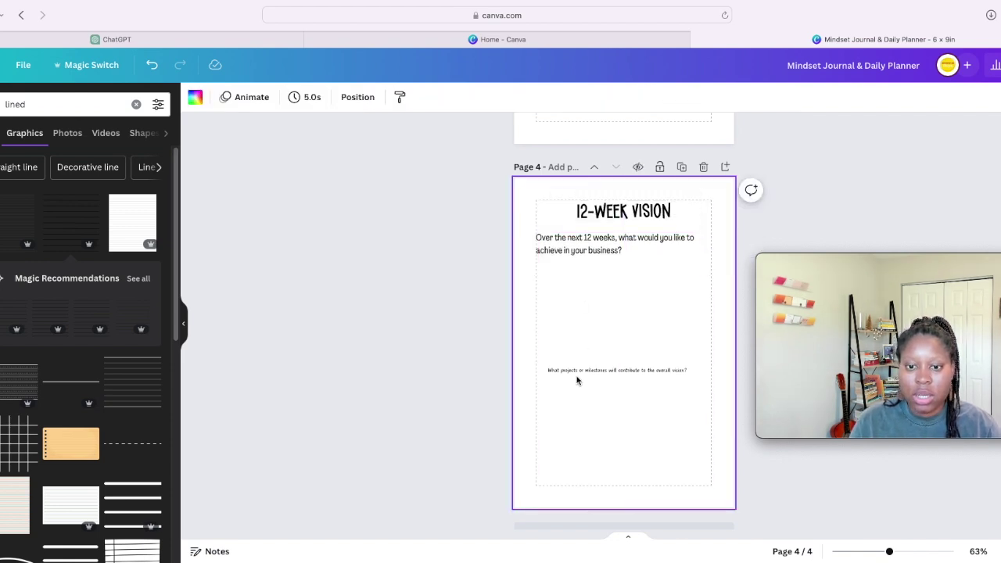
Change the "Over the next 12 weeks" question's font to Alice's Cake Shop, matching the other question
click(578, 370)
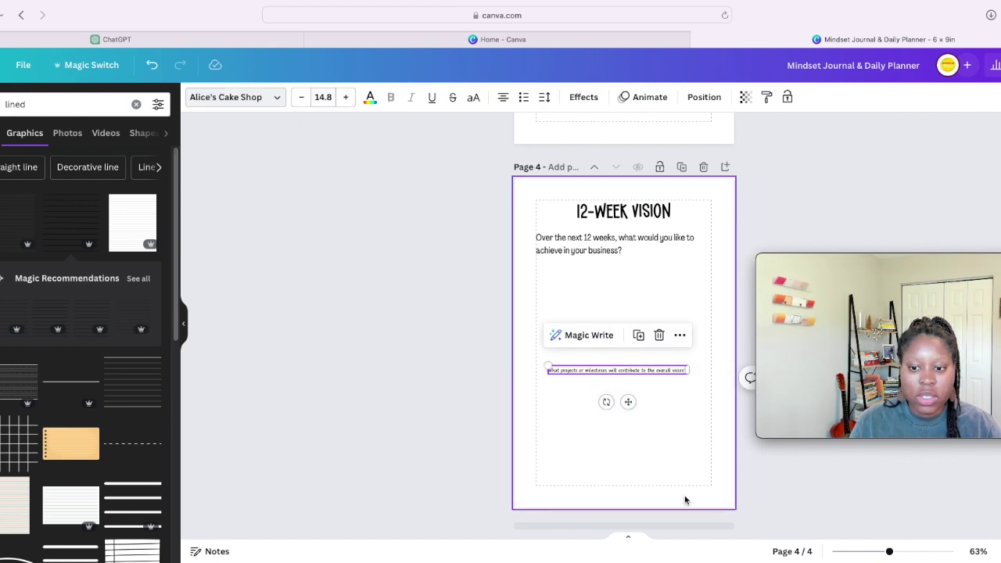
drag(890, 552, 902, 551)
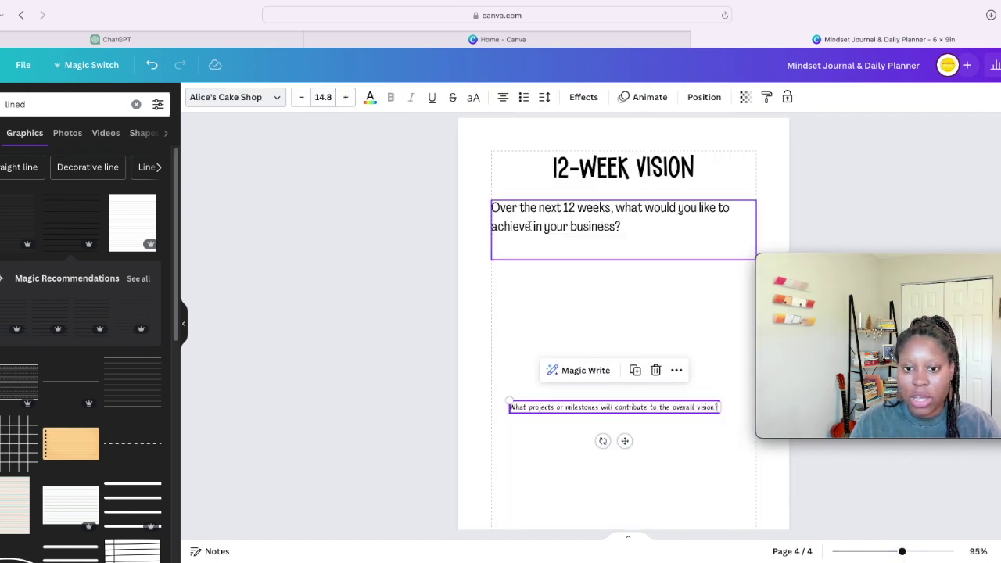
click(529, 393)
click(517, 227)
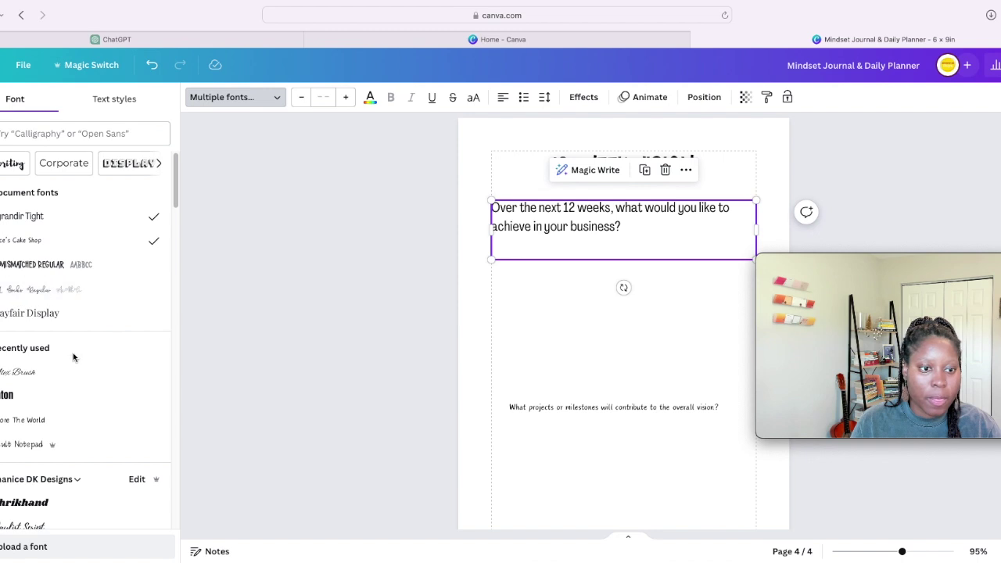
click(63, 241)
click(534, 298)
Move the "Over the next 12 weeks" question closer to the heading and set its font size to 16
click(527, 221)
drag(528, 221, 486, 197)
click(529, 215)
click(301, 97)
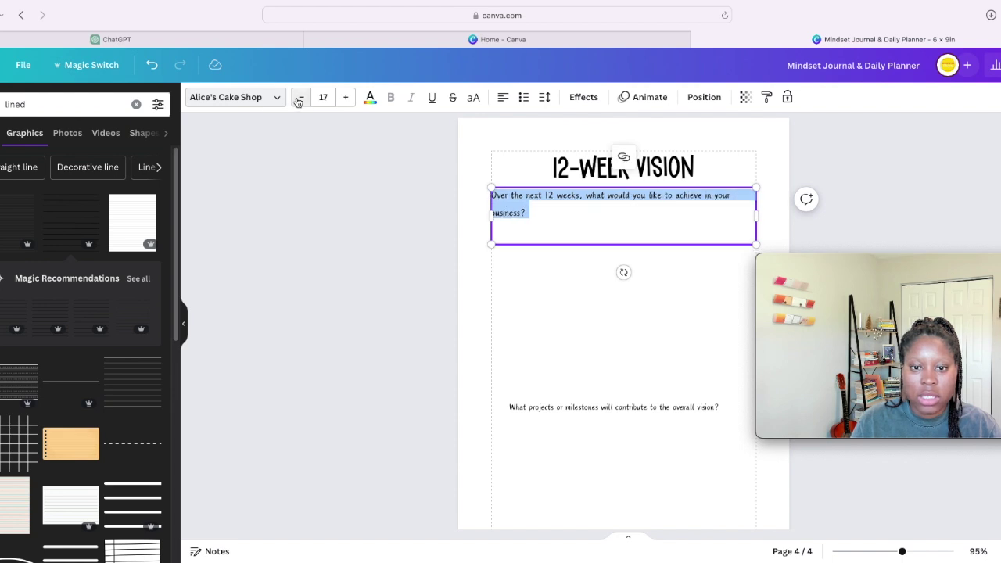
click(301, 97)
click(301, 97)
click(347, 99)
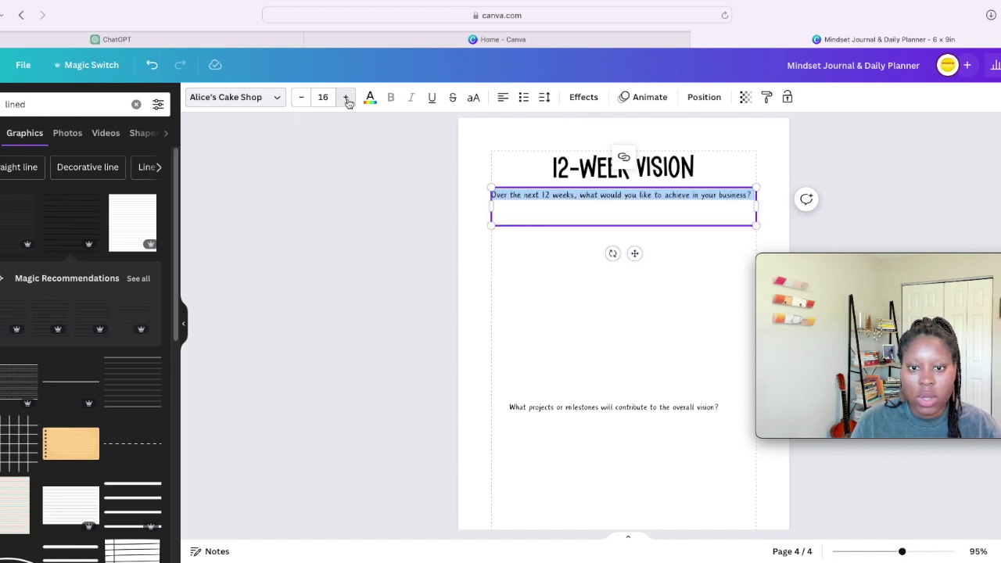
click(532, 364)
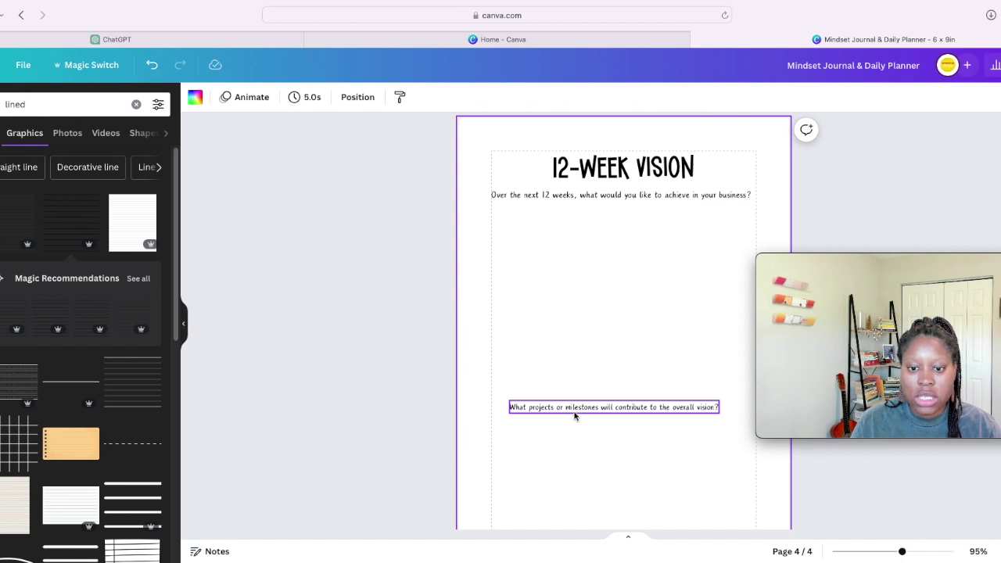
Set the "What projects or milestones" question's font size to 16 and align it with the page's left margin around mid-page
click(572, 408)
click(325, 99)
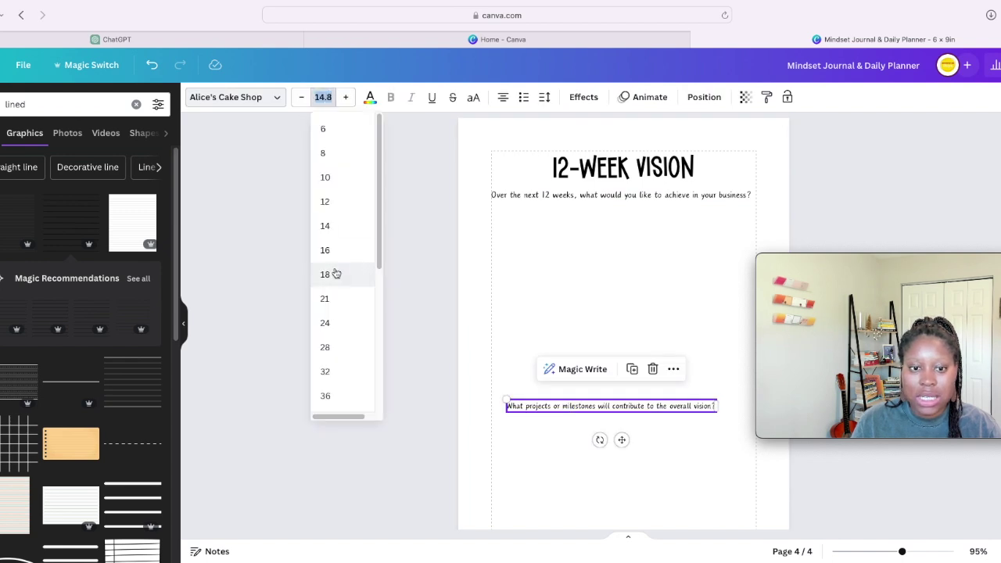
click(334, 274)
drag(622, 441, 620, 362)
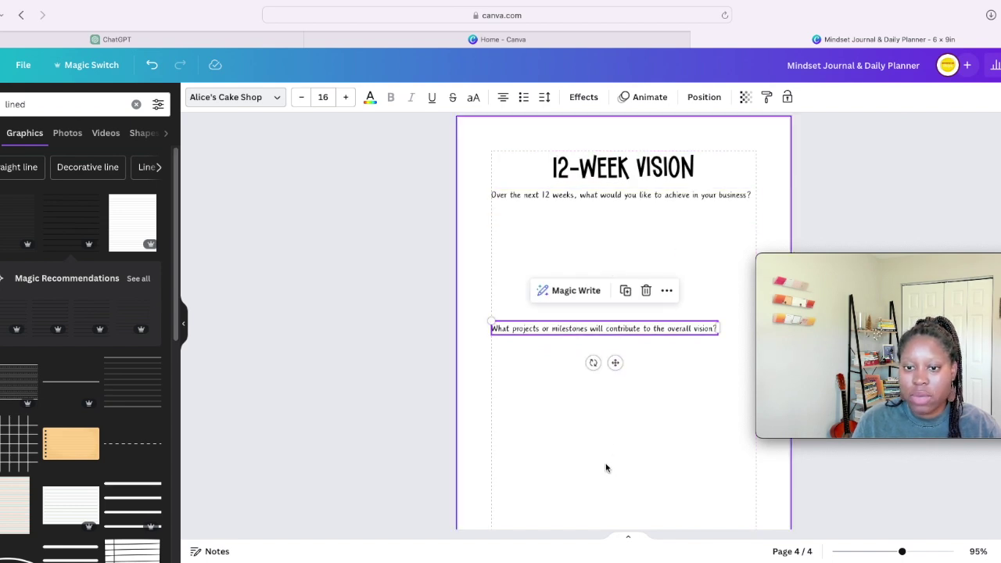
scroll(598, 458, down, 2)
drag(619, 263, 615, 291)
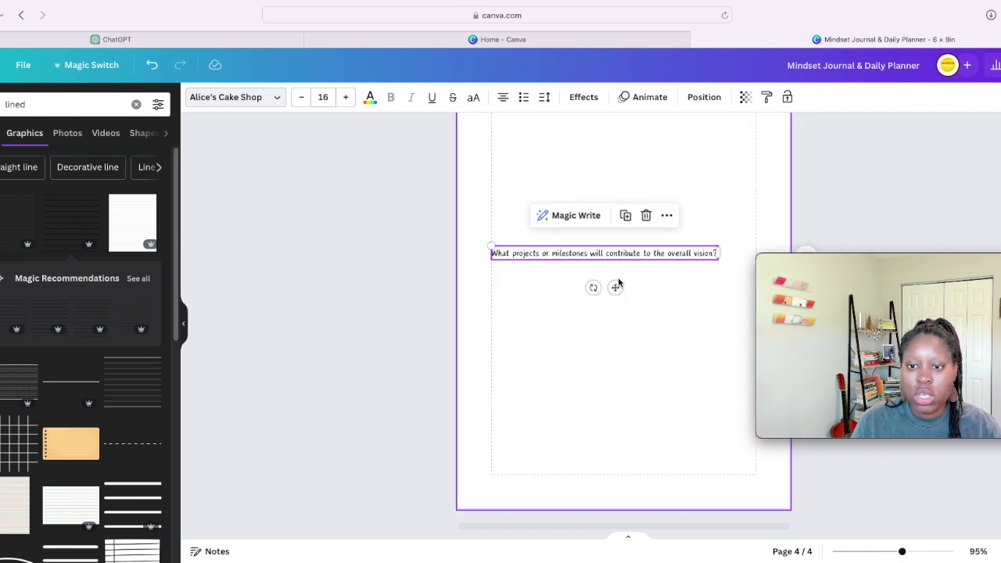
click(503, 328)
scroll(503, 308, up, 1)
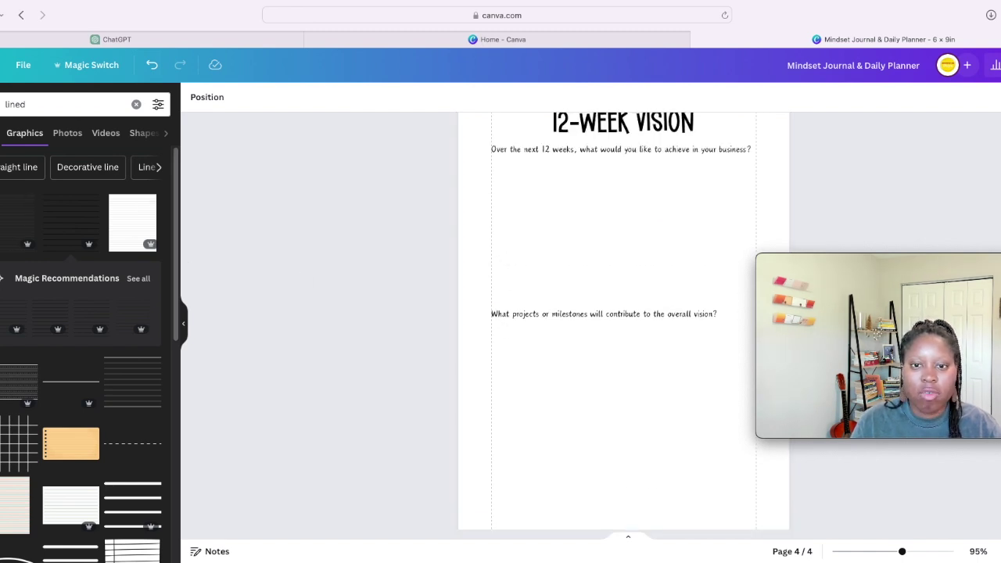
Add a rounded square and stretch it into a margin-wide box filling the space between the two questions
click(136, 104)
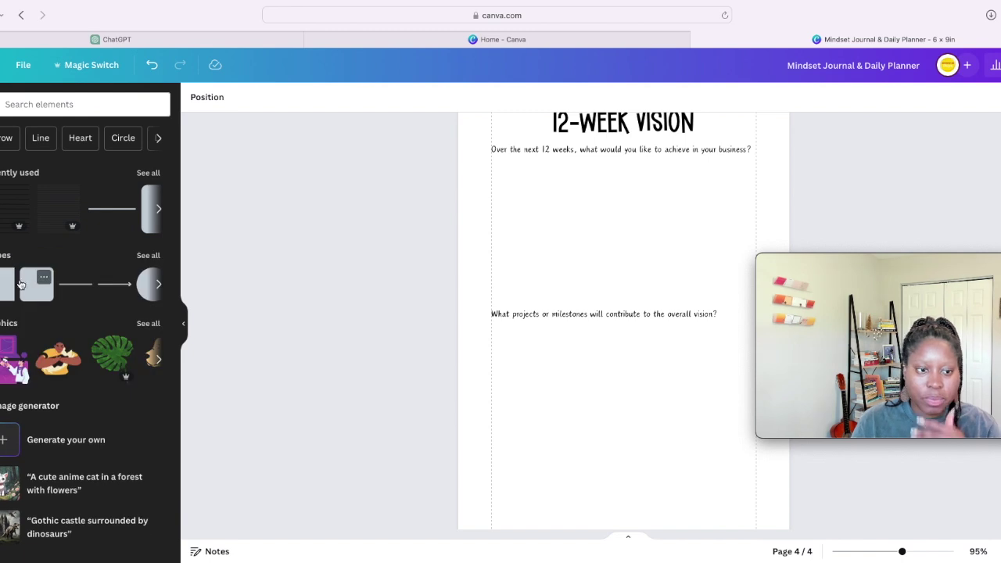
click(31, 294)
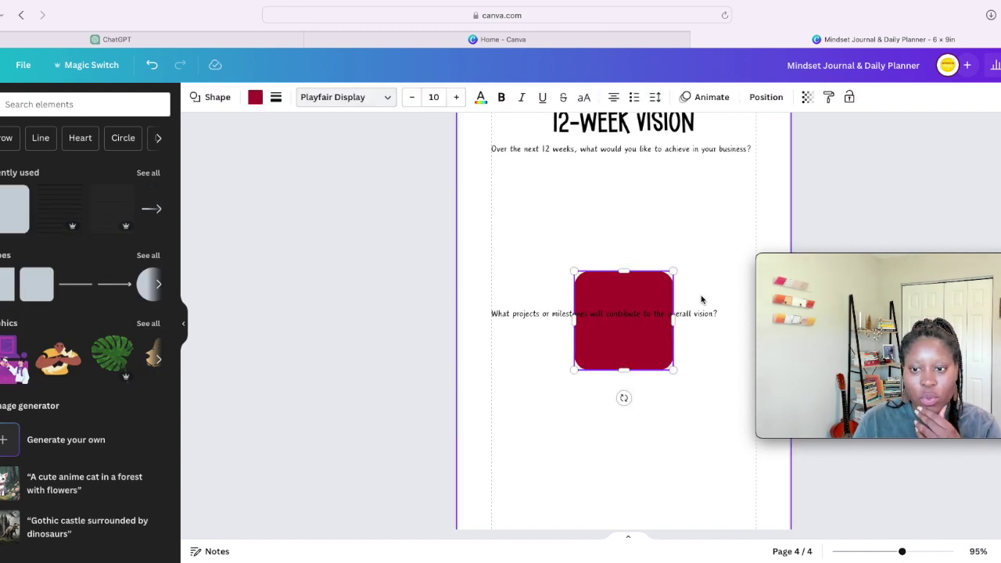
drag(632, 297, 554, 185)
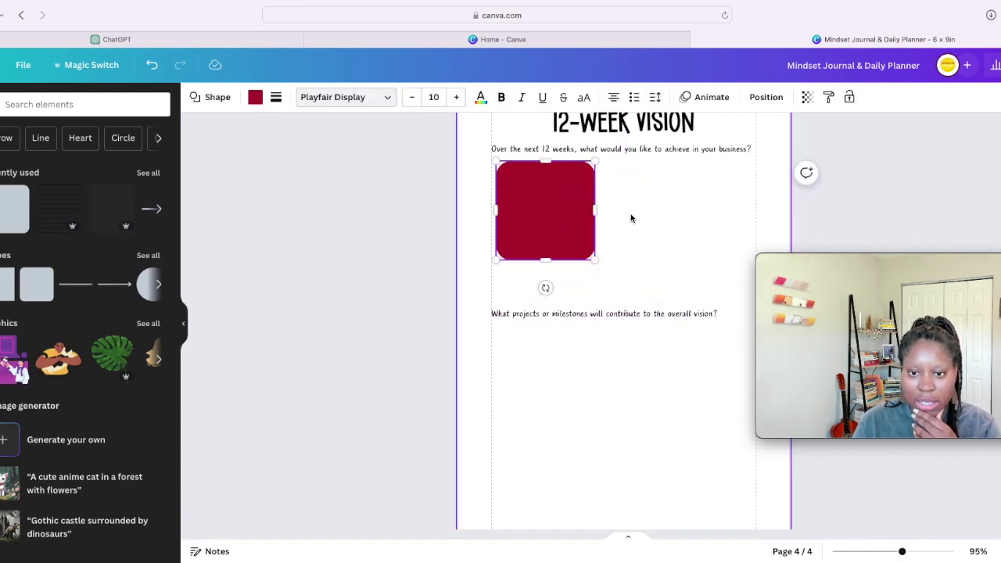
drag(596, 214, 755, 214)
mouse_move(624, 258)
mouse_down()
mouse_move(622, 305)
mouse_move(624, 255)
mouse_up()
Align the "Over the next 12 weeks" question with the left edge of the box below it
click(597, 148)
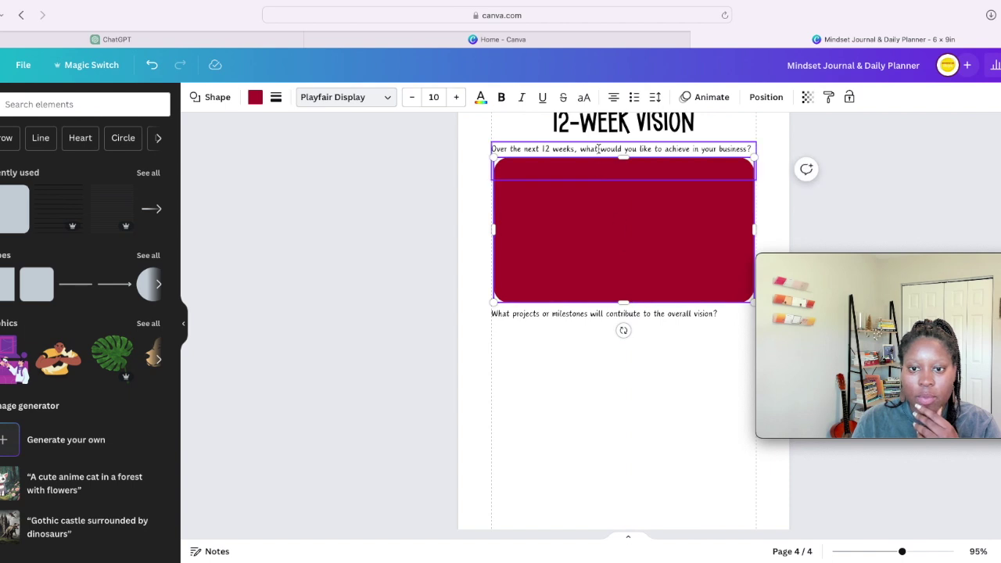
drag(601, 149, 604, 150)
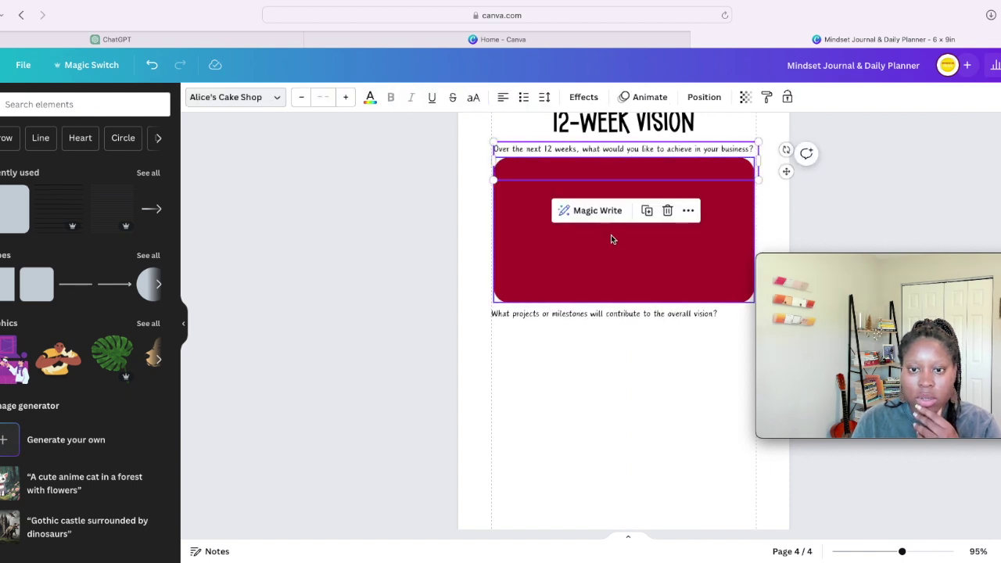
click(611, 242)
Move the "What projects or milestones" question slightly lower and extend the box down to just above it
click(618, 314)
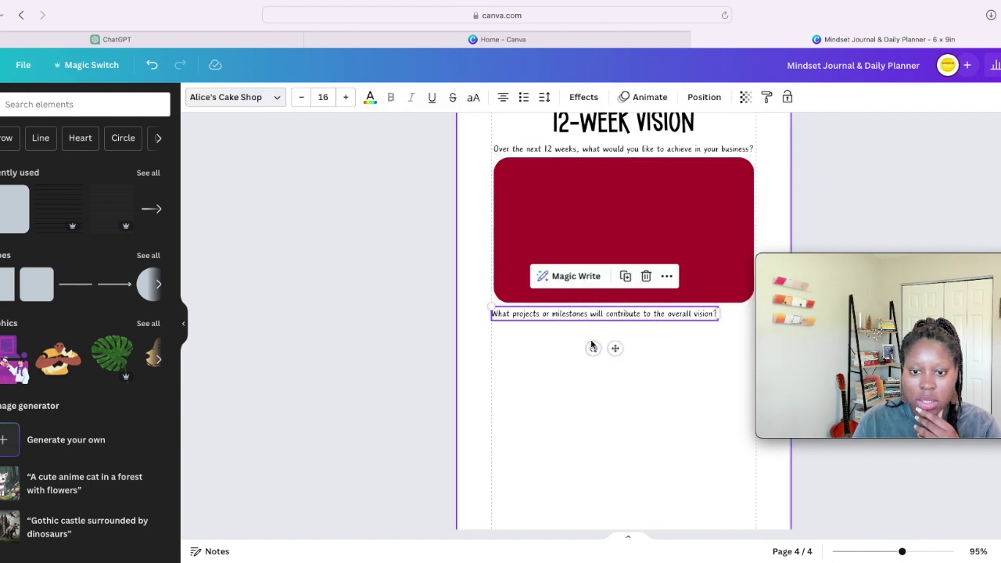
scroll(588, 348, down, 1)
drag(615, 335, 616, 355)
click(613, 233)
drag(624, 288, 623, 312)
click(420, 266)
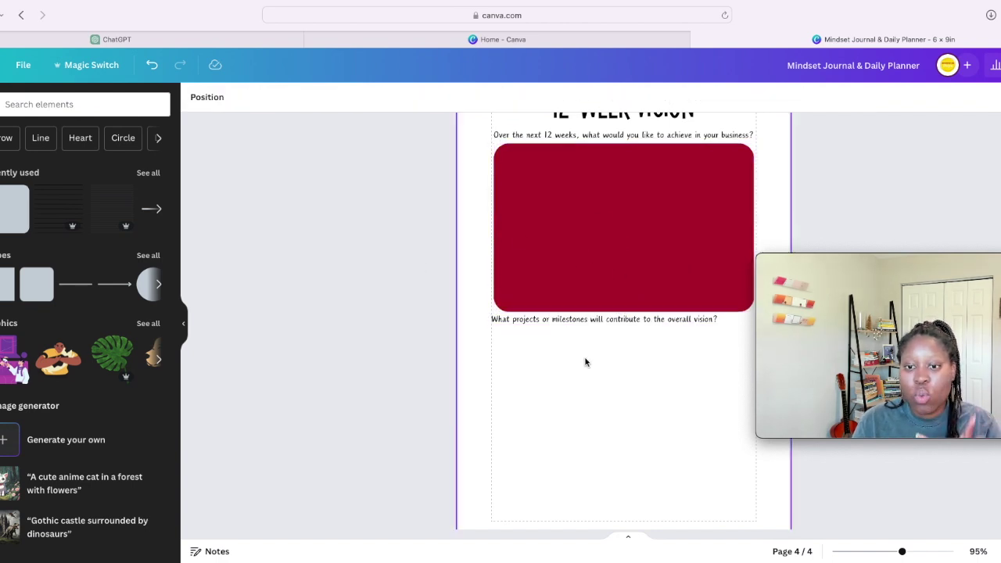
Give the rounded box a thin solid black border and remove its red fill
click(598, 234)
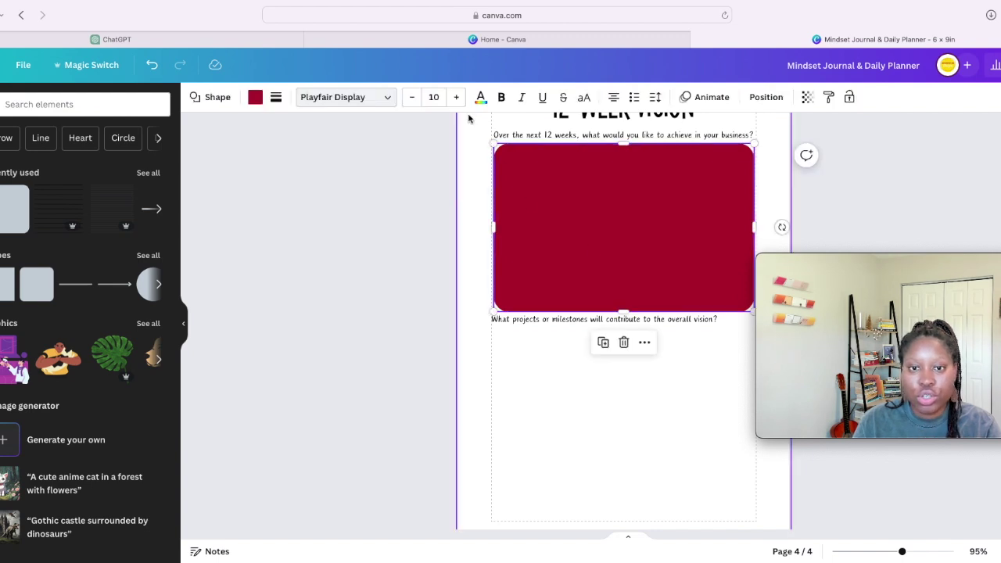
click(275, 98)
click(331, 134)
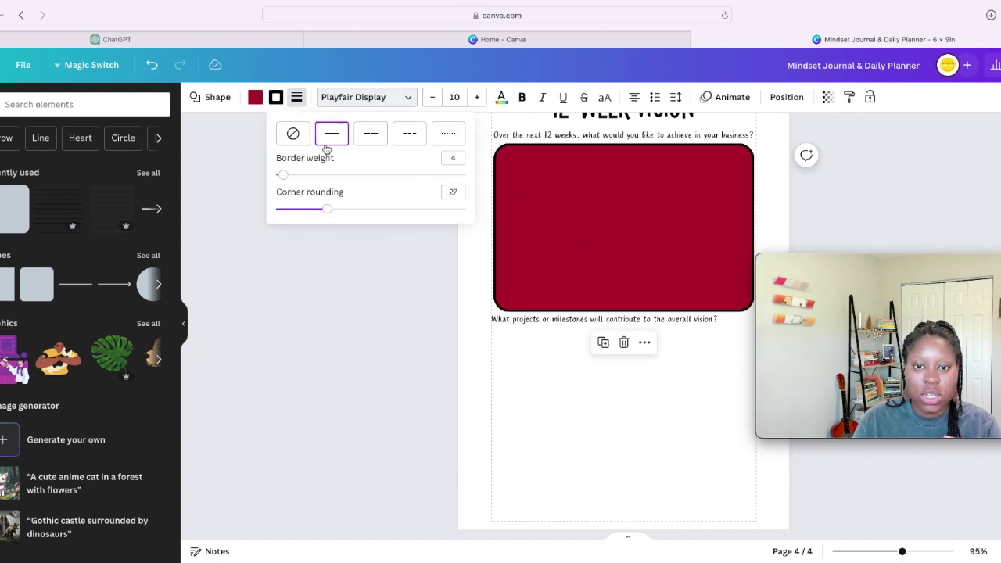
drag(281, 175, 266, 175)
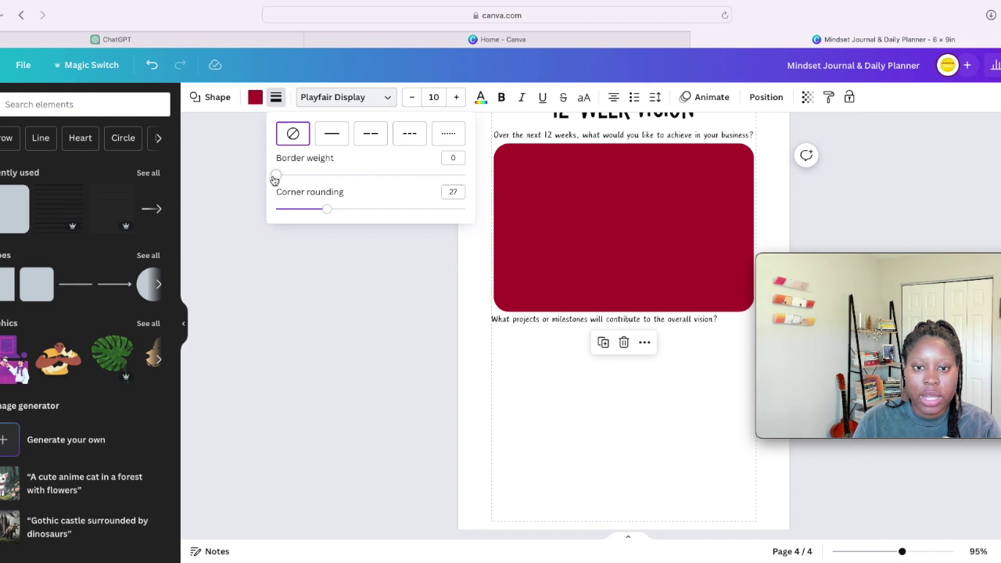
click(255, 97)
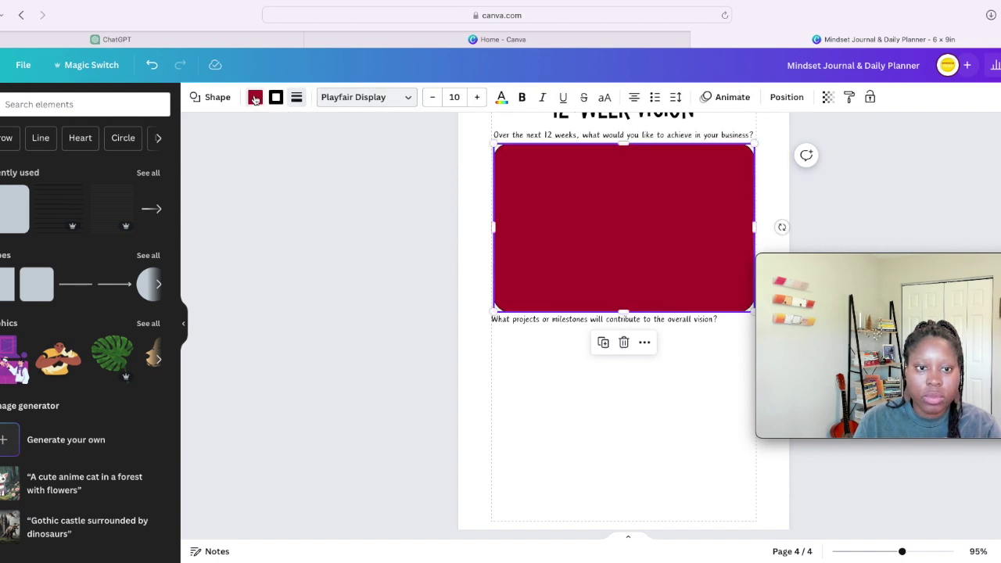
click(18, 172)
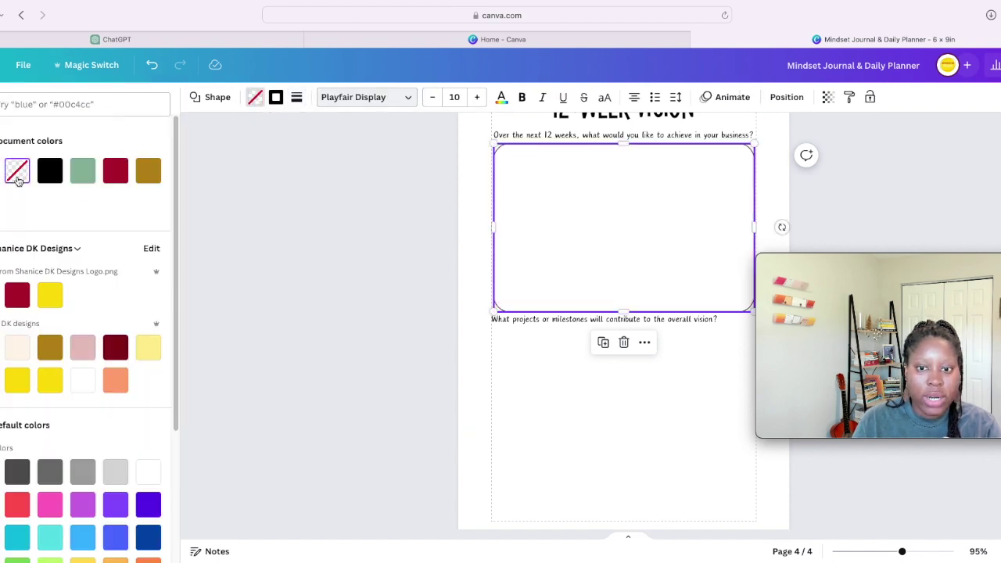
click(508, 355)
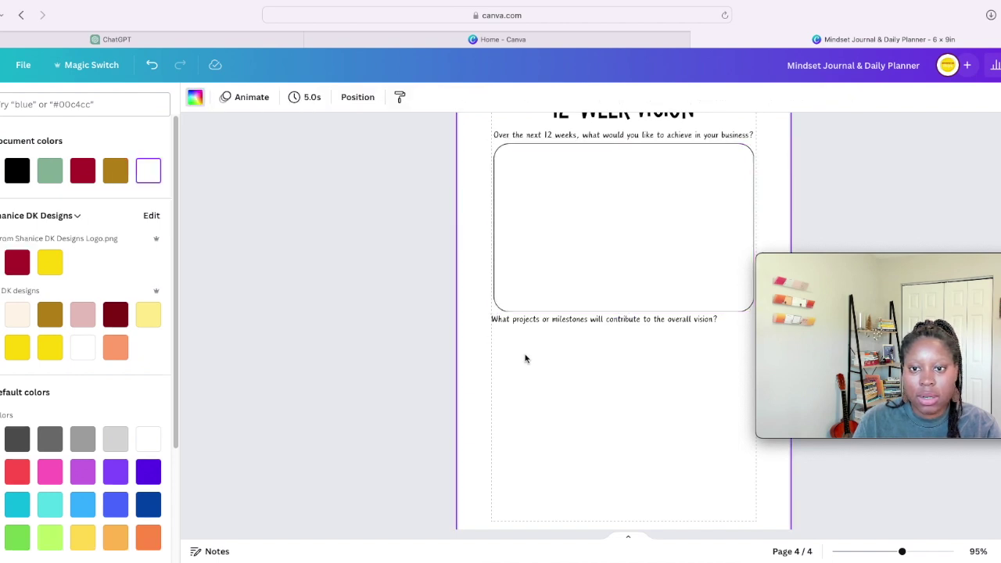
Duplicate the outlined rounded box and place the copy below the "What projects or milestones" question
click(541, 248)
right_click(541, 248)
click(586, 293)
drag(586, 292, 579, 417)
scroll(576, 420, down, 1)
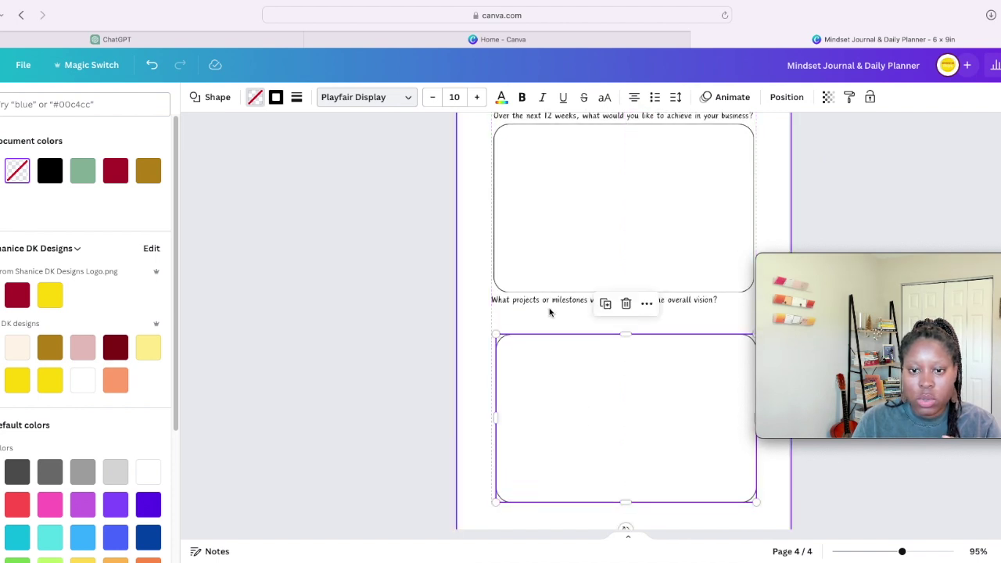
Shift the "What projects or milestones" question, the upper box and the "Over the next 12 weeks" question slightly lower to even out the spacing
click(550, 302)
drag(618, 340, 618, 353)
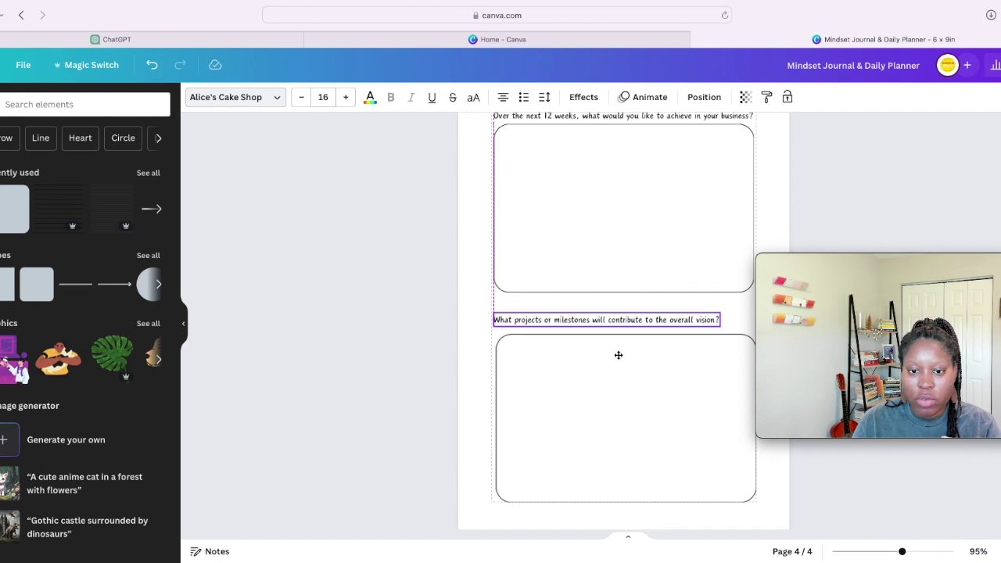
click(600, 223)
drag(602, 228, 602, 237)
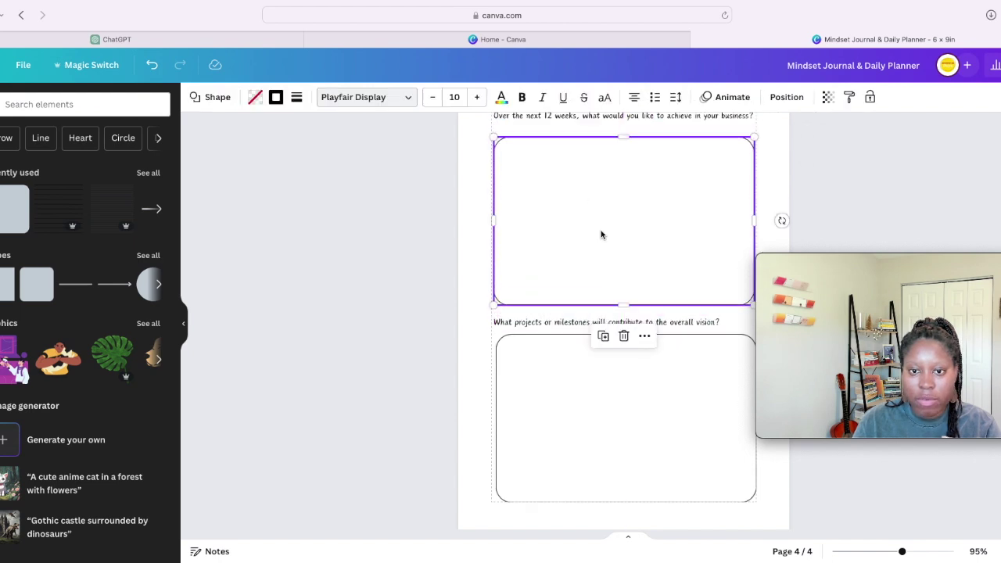
scroll(561, 152, up, 1)
click(563, 144)
drag(563, 144, 561, 154)
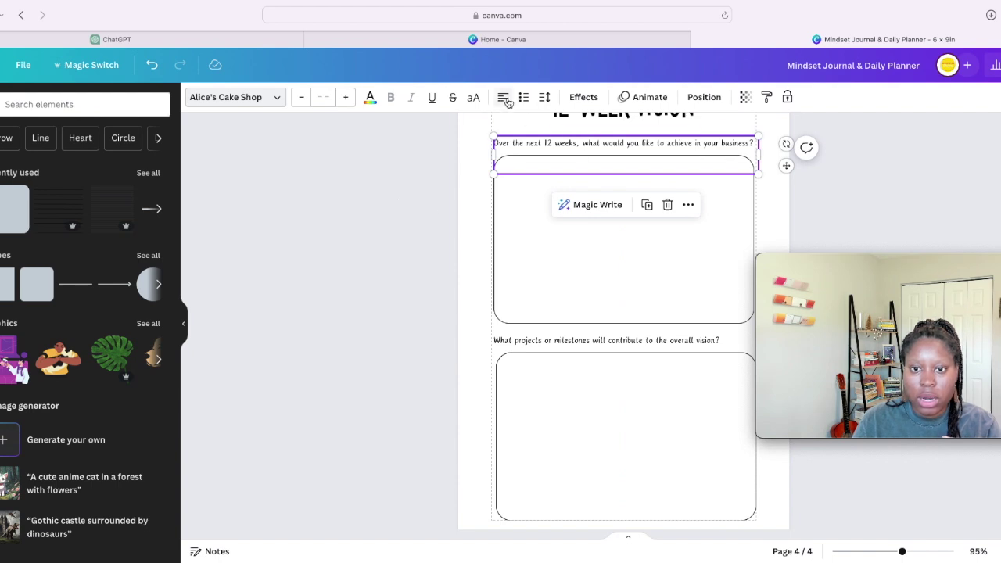
Adjust the "What projects or milestones" question's text alignment and position it centred just above the lower box
click(578, 340)
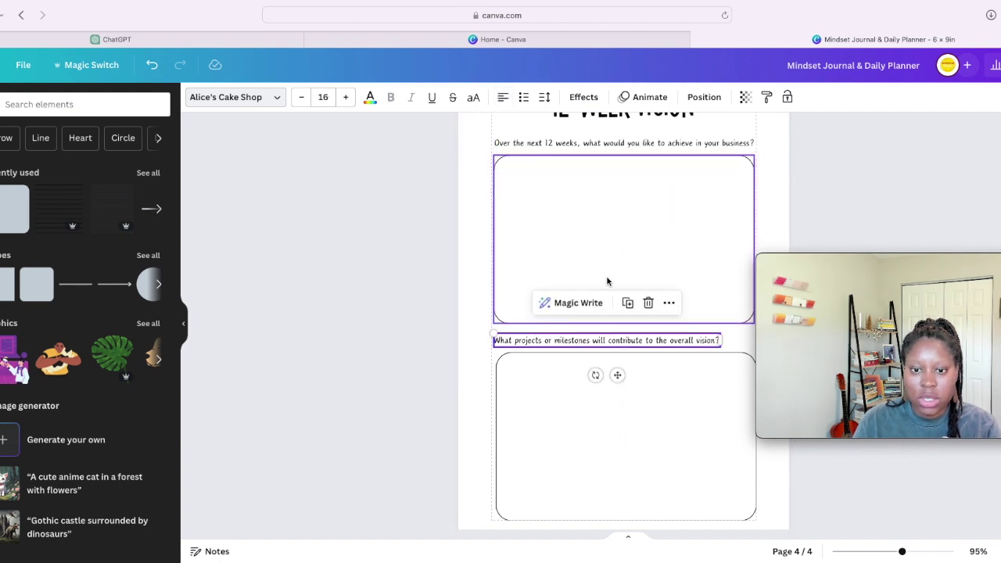
click(503, 97)
click(504, 102)
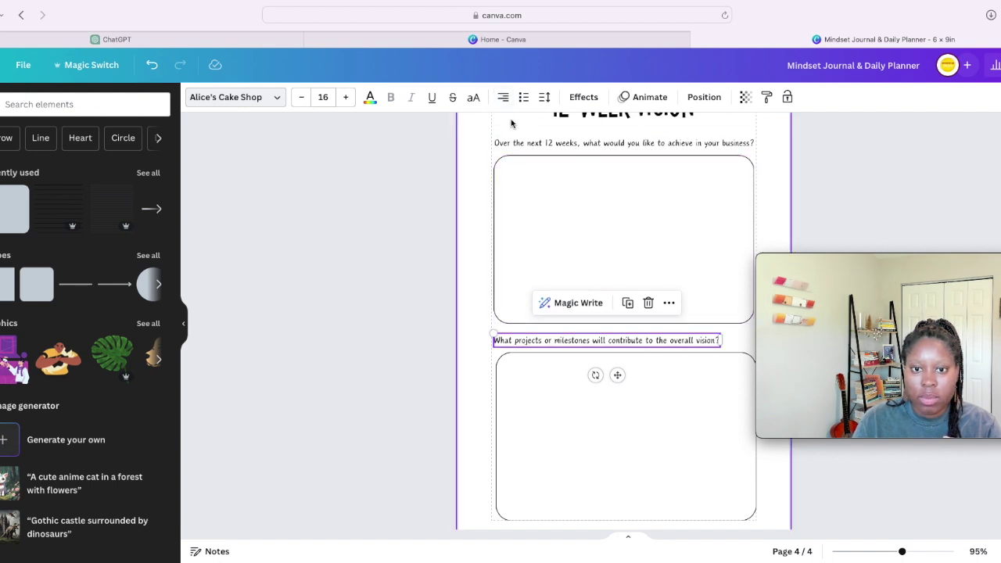
drag(618, 375, 638, 377)
click(474, 358)
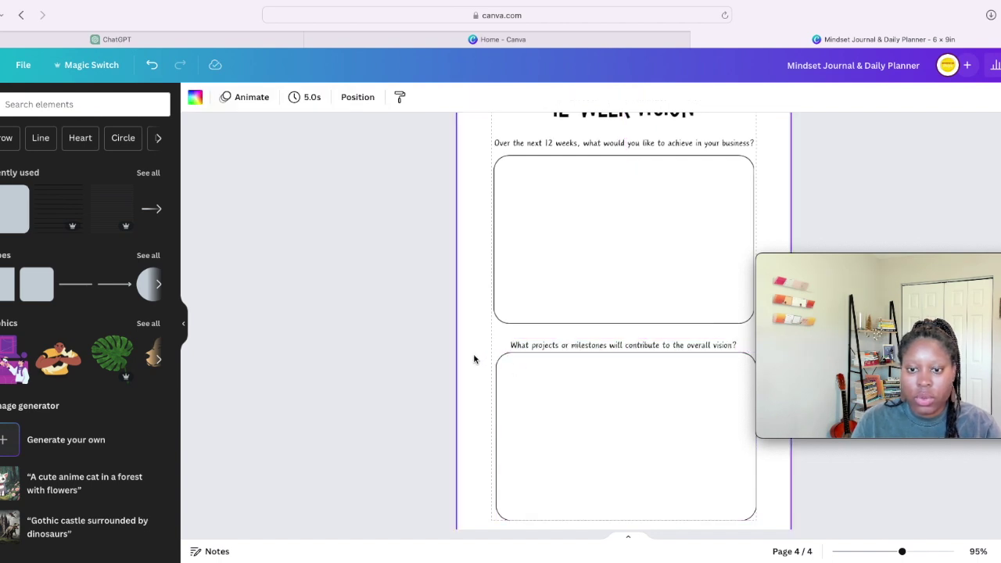
Delete the empty line at the end of the "Over the next 12 weeks" question
click(604, 147)
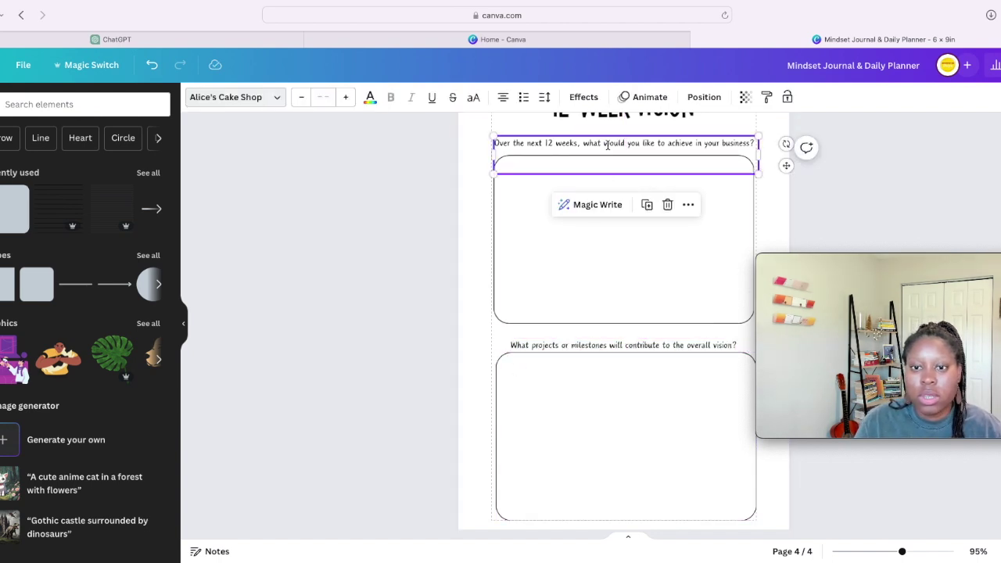
click(569, 165)
key(BackSpace)
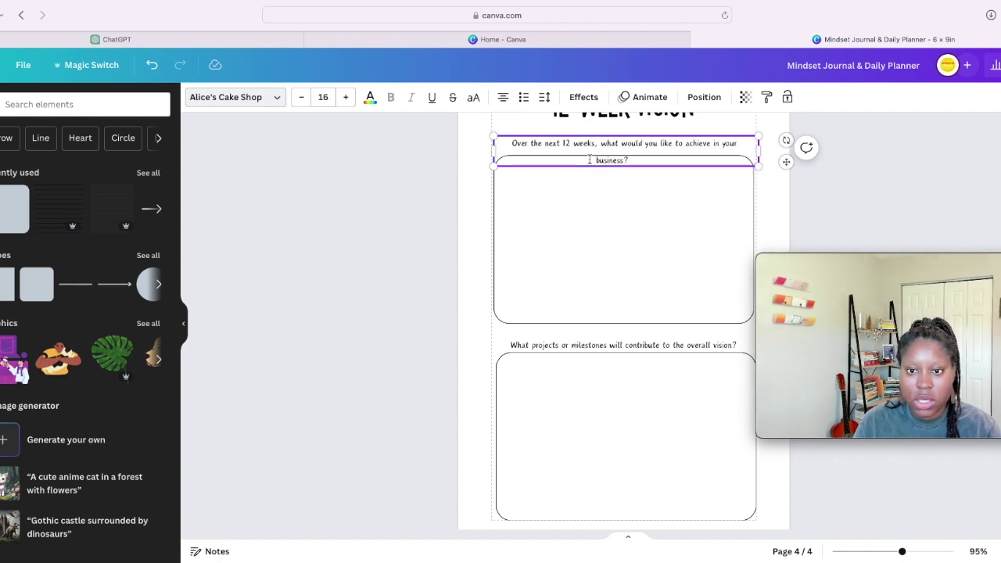
Widen the "Over the next 12 weeks" question's text box so the question fits on one line above the upper box
drag(759, 151, 790, 143)
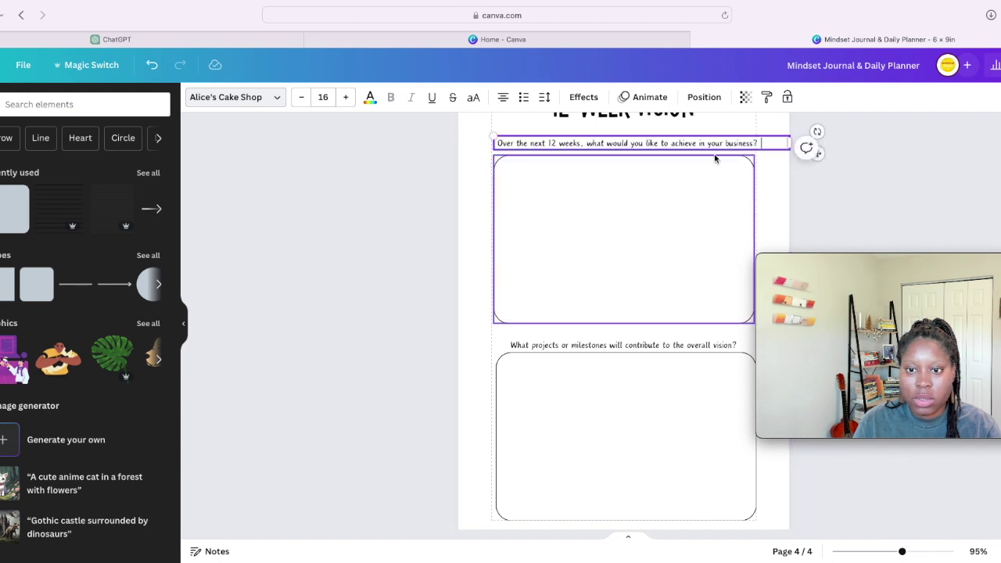
double_click(781, 143)
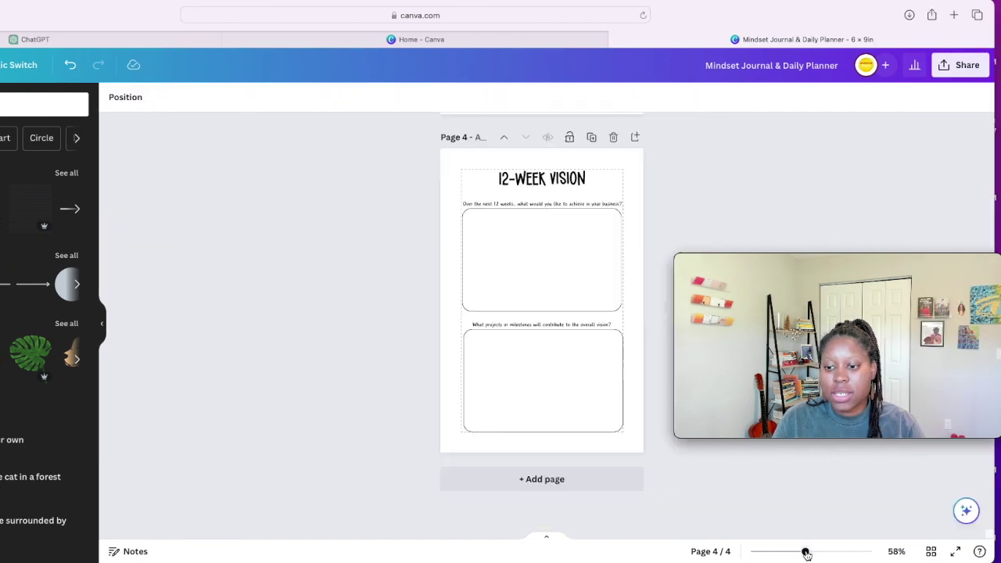
drag(807, 552, 806, 552)
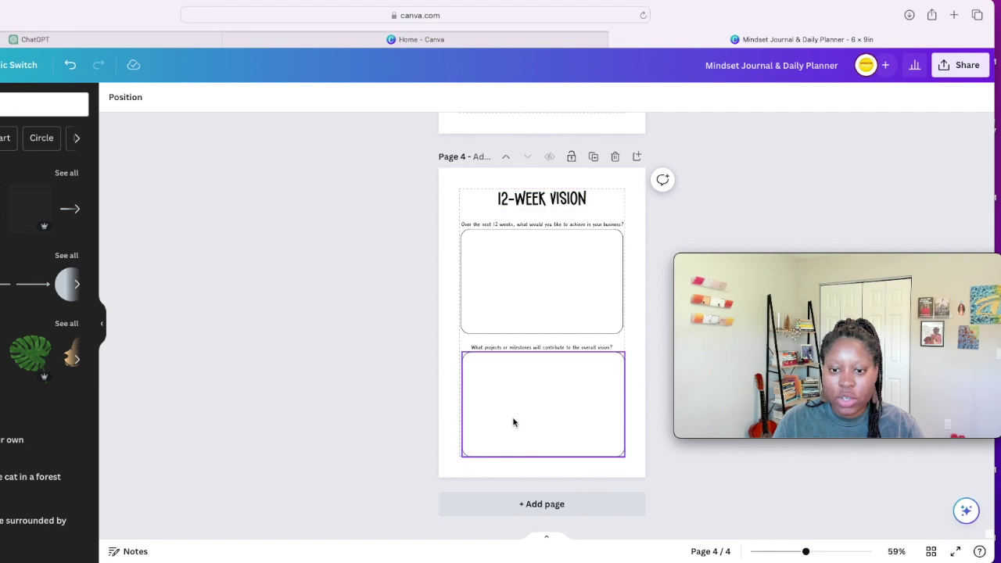
click(549, 429)
click(461, 395)
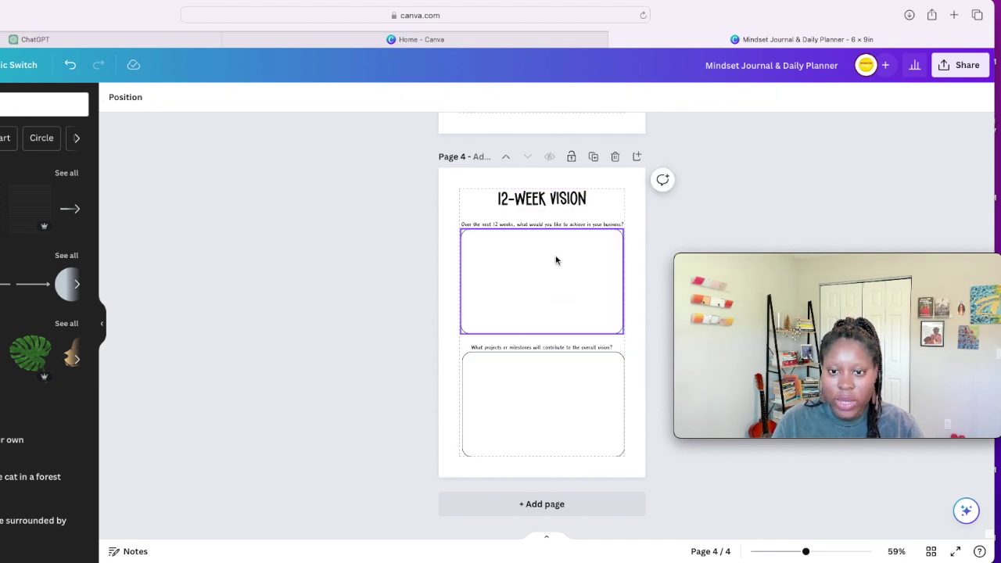
Add a blank page after the 12-Week Vision page and check the planner outline in the Notes app
click(548, 504)
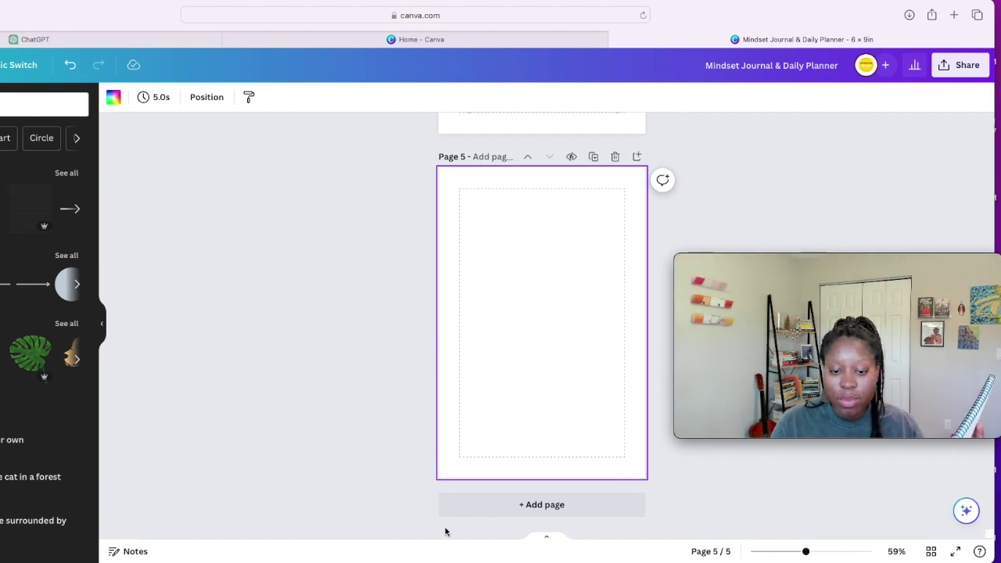
click(358, 562)
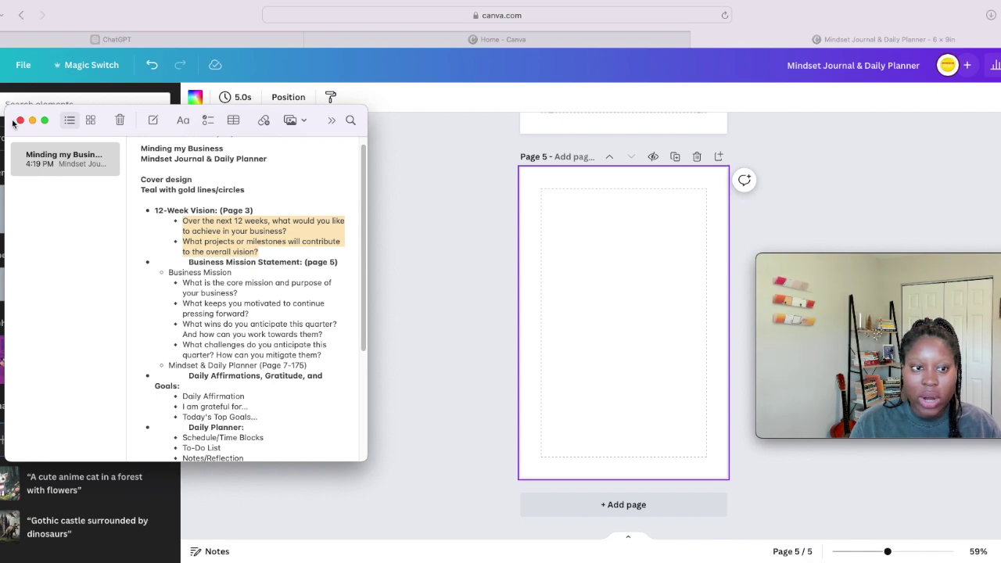
click(32, 121)
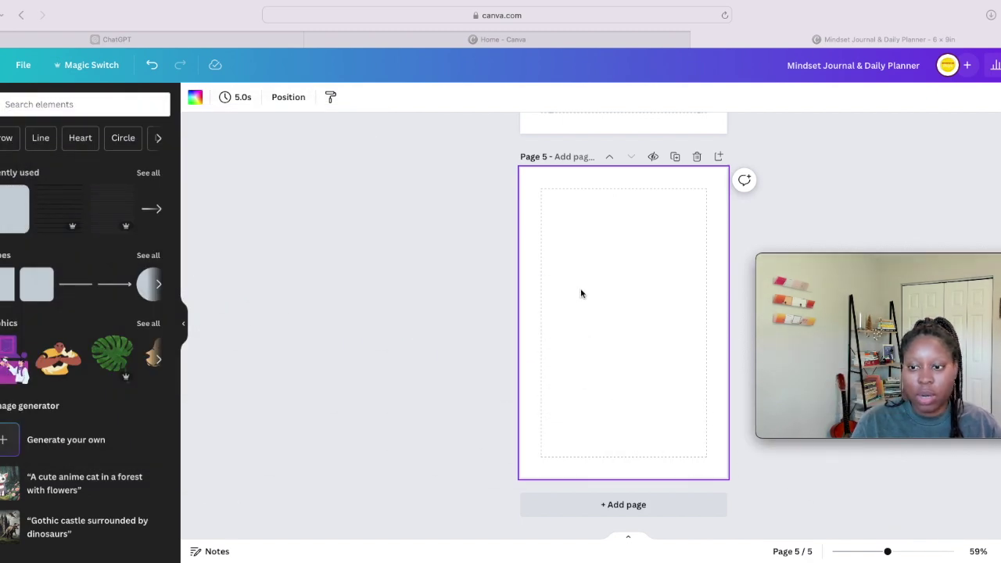
Add a script subheading to the blank page reading "You will crush this quarter!"
click(0, 196)
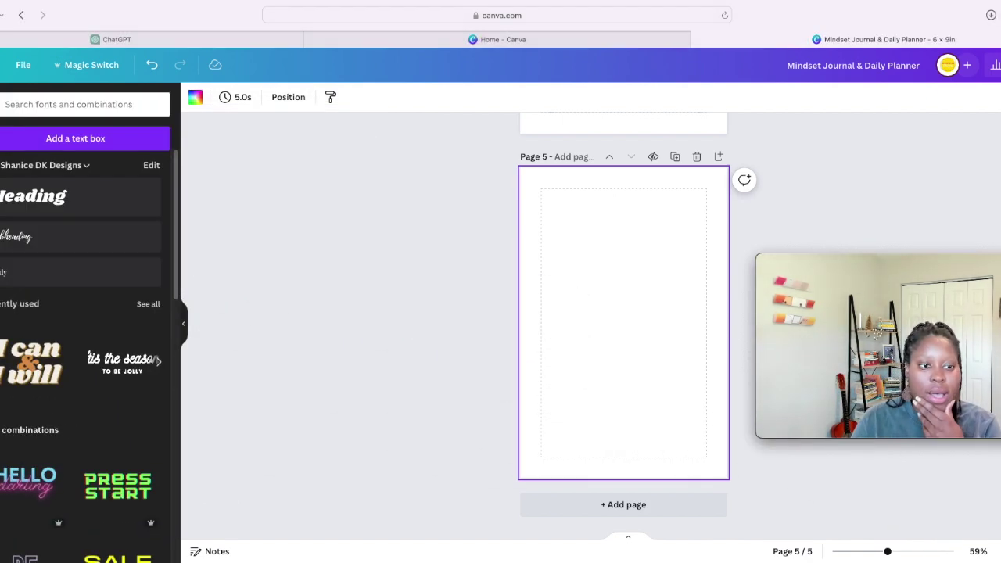
click(0, 145)
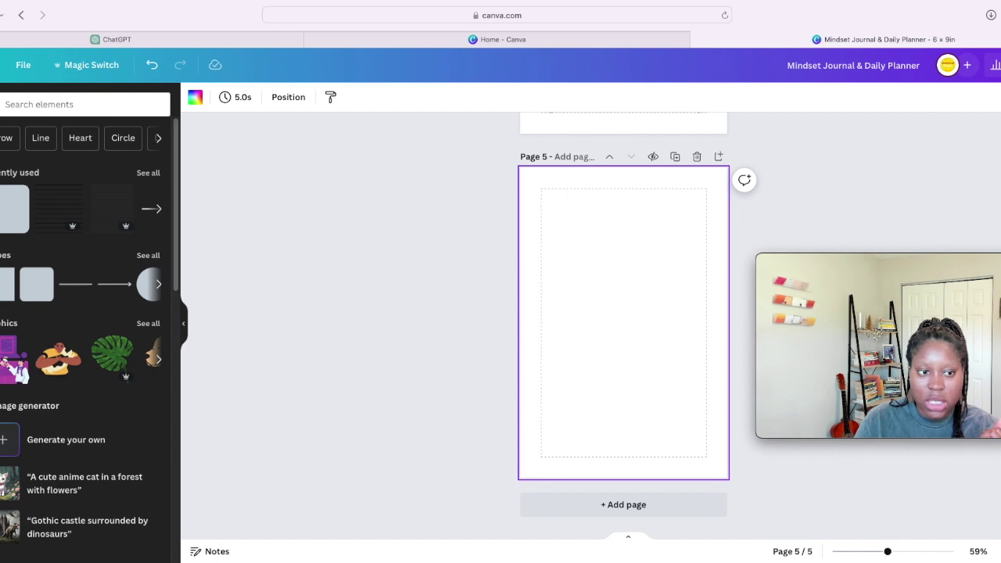
click(0, 196)
click(87, 239)
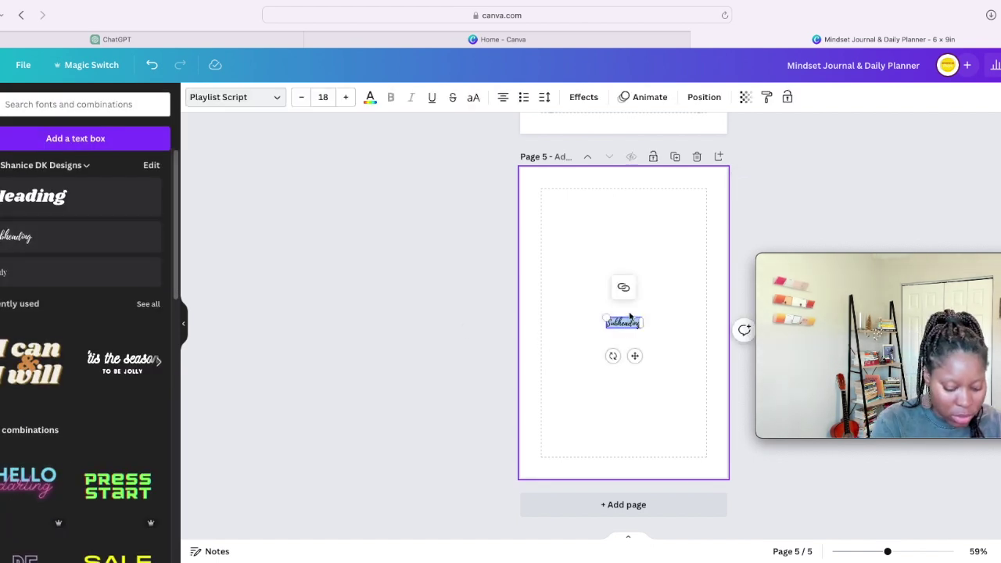
text(You will)
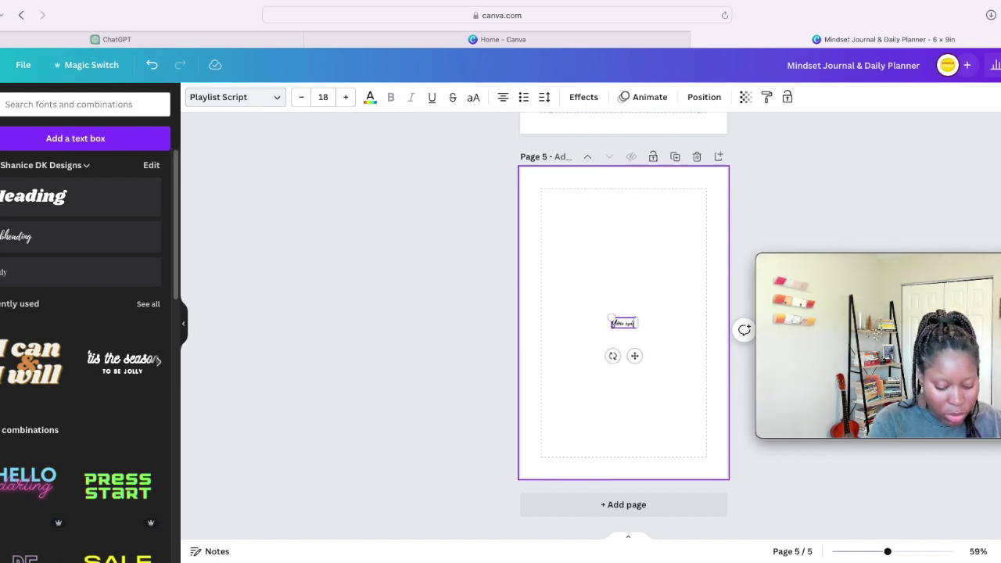
text( crush th)
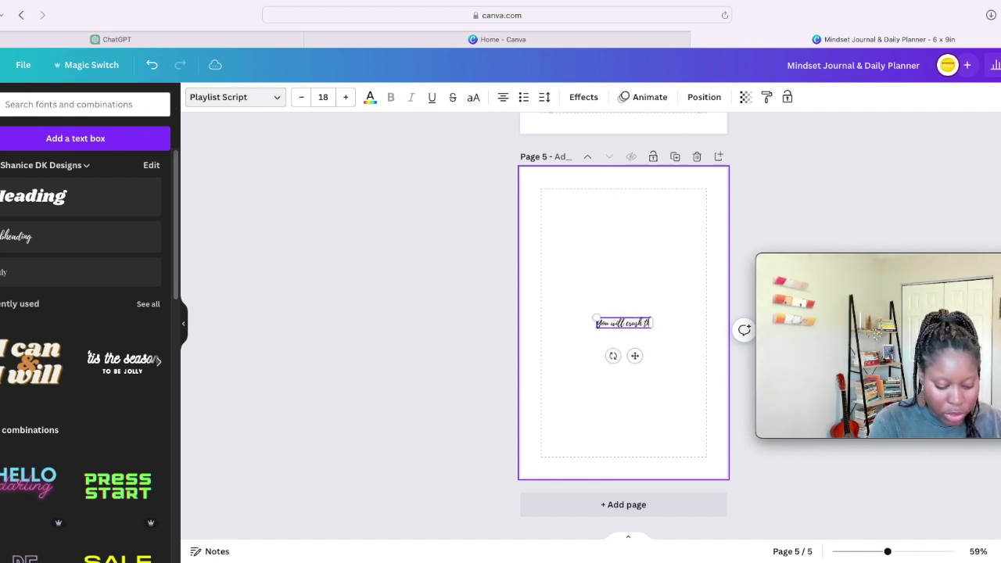
text(is quarter)
text(r)
Enlarge the "You will crush this quarter!" text to span most of the margin width and centre it on the page
drag(577, 321, 541, 314)
mouse_move(614, 356)
mouse_down()
mouse_move(635, 342)
mouse_move(632, 354)
mouse_up()
click(413, 292)
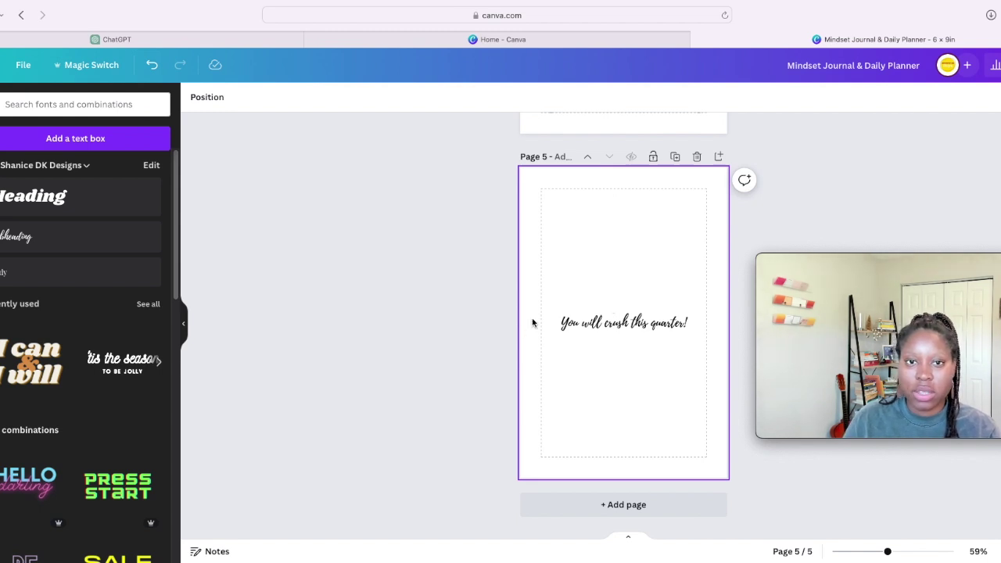
Add a blank sixth page and copy the "Business Mission" line from the outline in the Notes app
click(629, 505)
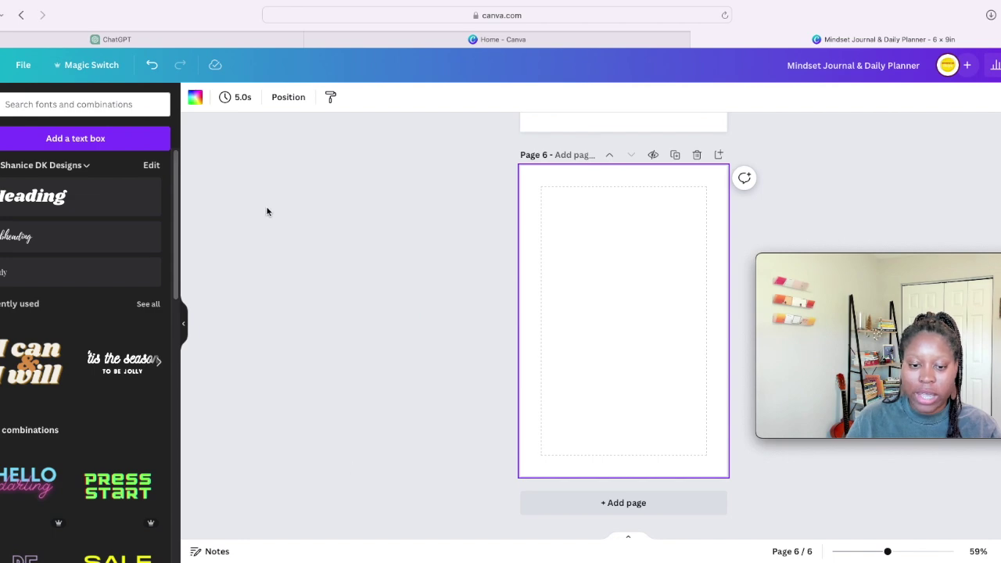
click(420, 562)
scroll(194, 227, down, 1)
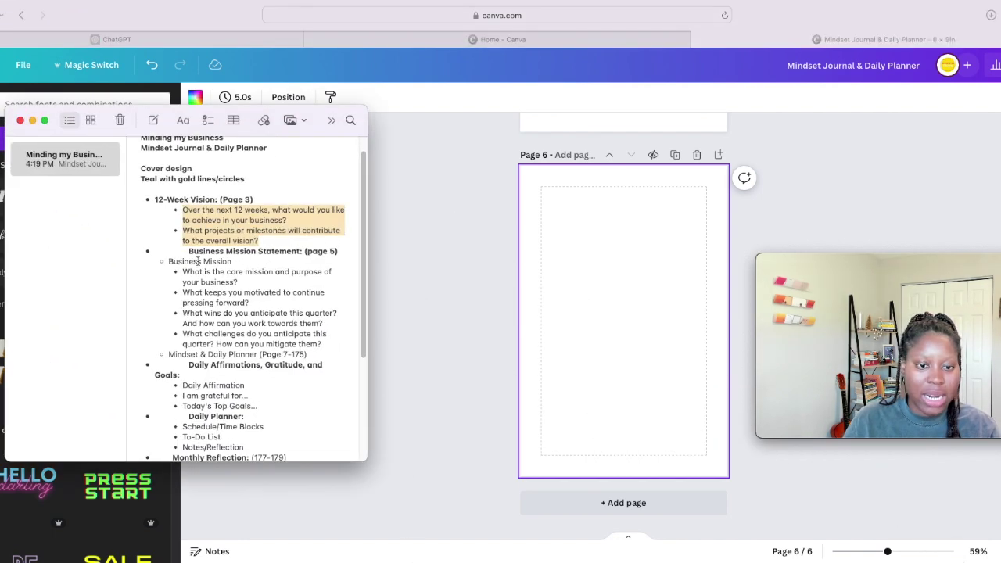
click(305, 265)
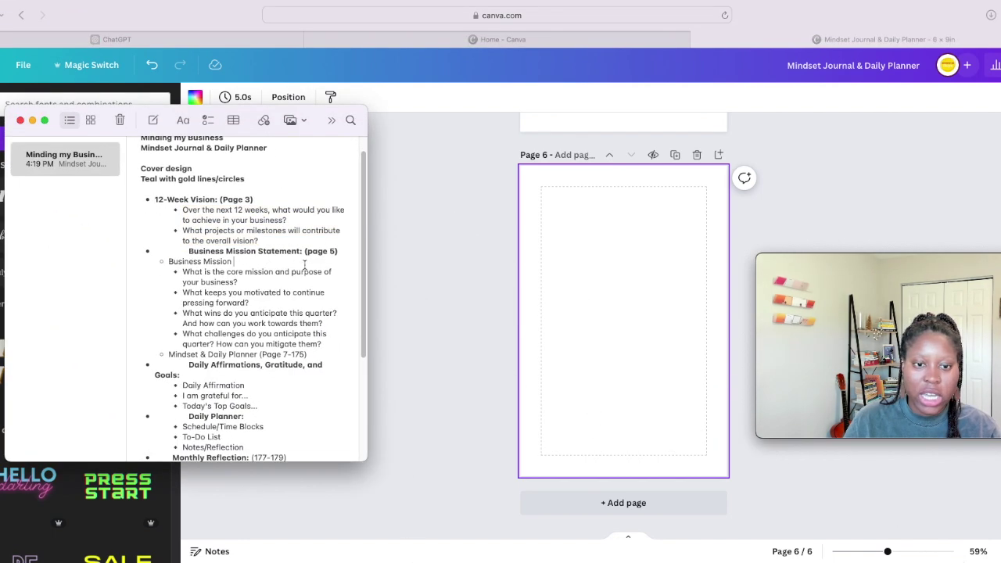
drag(301, 251, 170, 264)
right_click(197, 247)
click(192, 217)
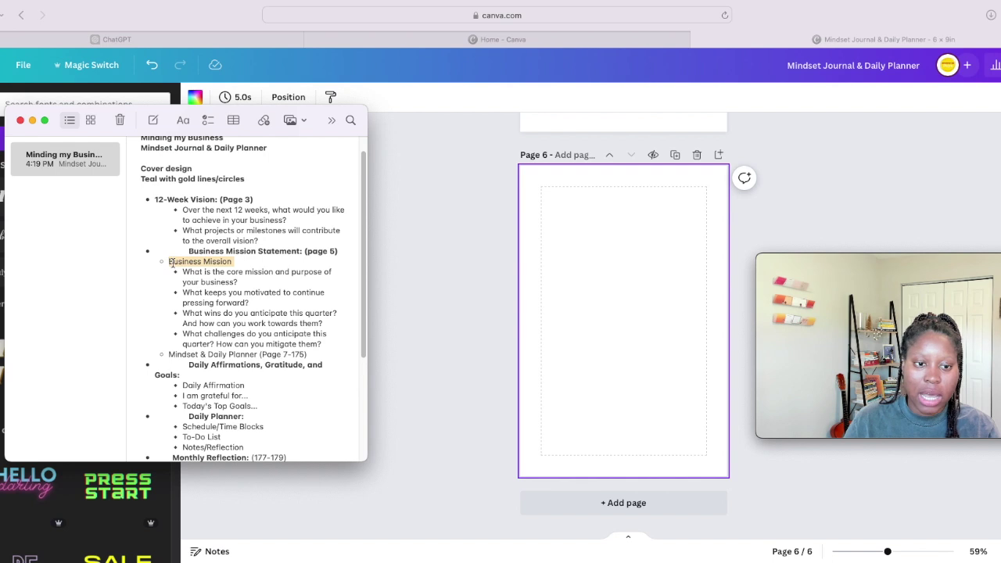
right_click(171, 263)
click(202, 324)
Paste "Business Mission" onto page 6, enlarge the text and move it to the top of the margin area
click(613, 210)
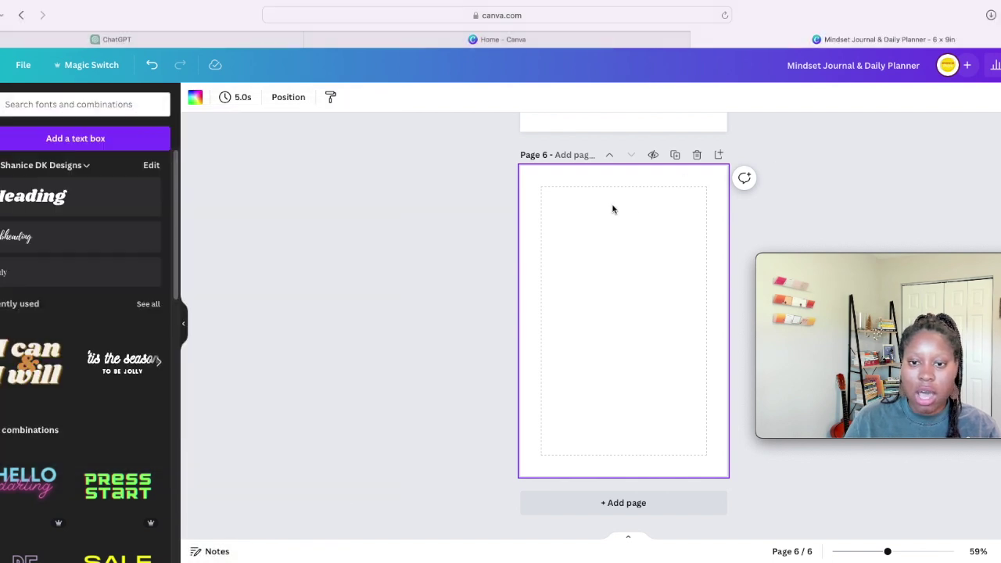
right_click(603, 208)
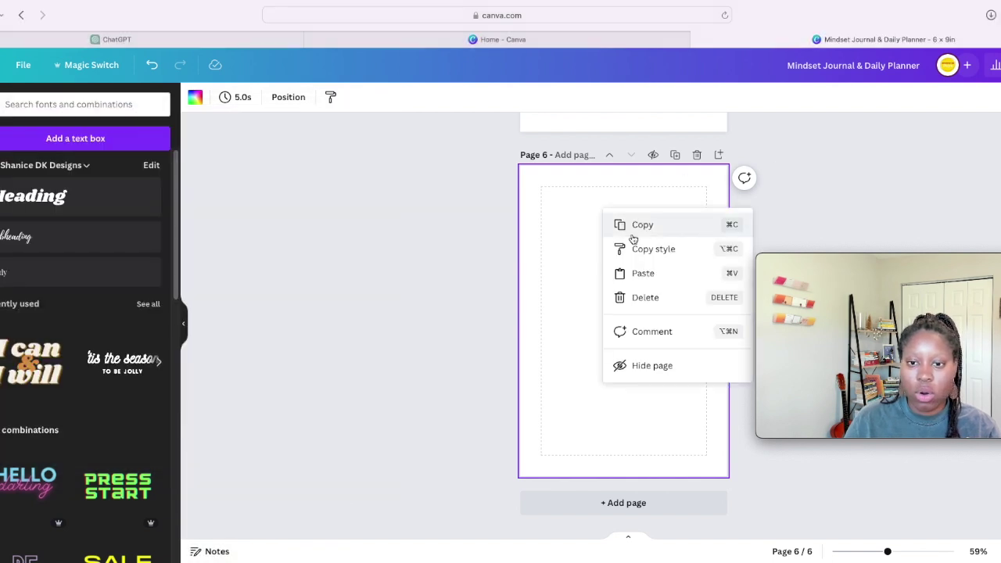
click(664, 281)
drag(596, 321, 565, 319)
drag(625, 351, 638, 227)
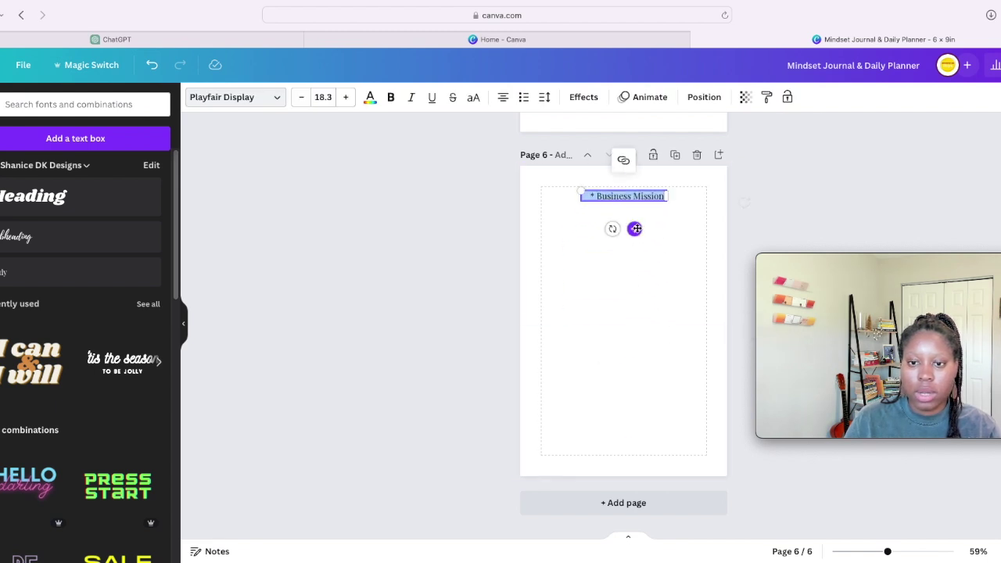
Copy the four Business Mission questions from the Notes outline and paste them onto page 6
key(super+Tab)
click(263, 292)
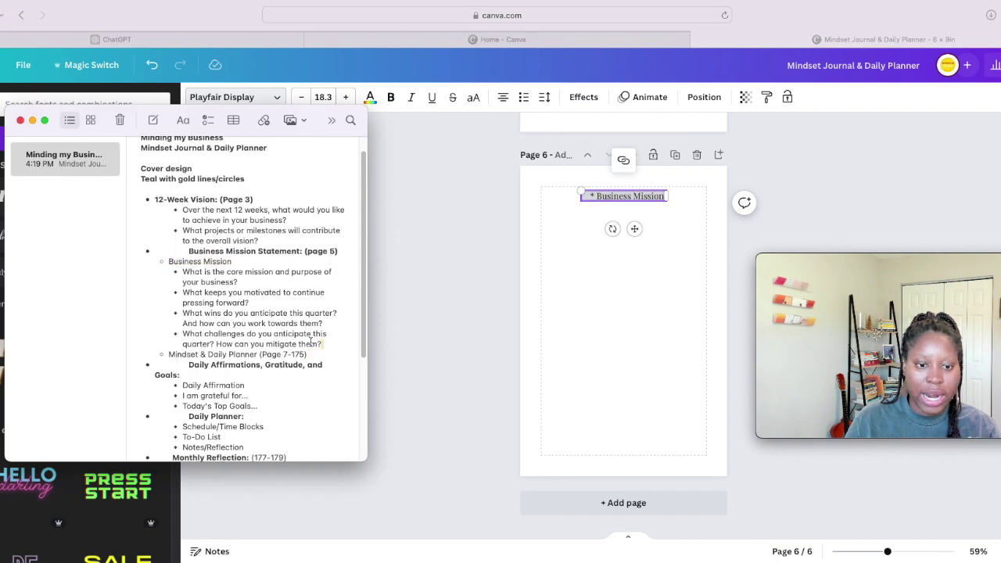
drag(312, 341, 171, 271)
right_click(208, 276)
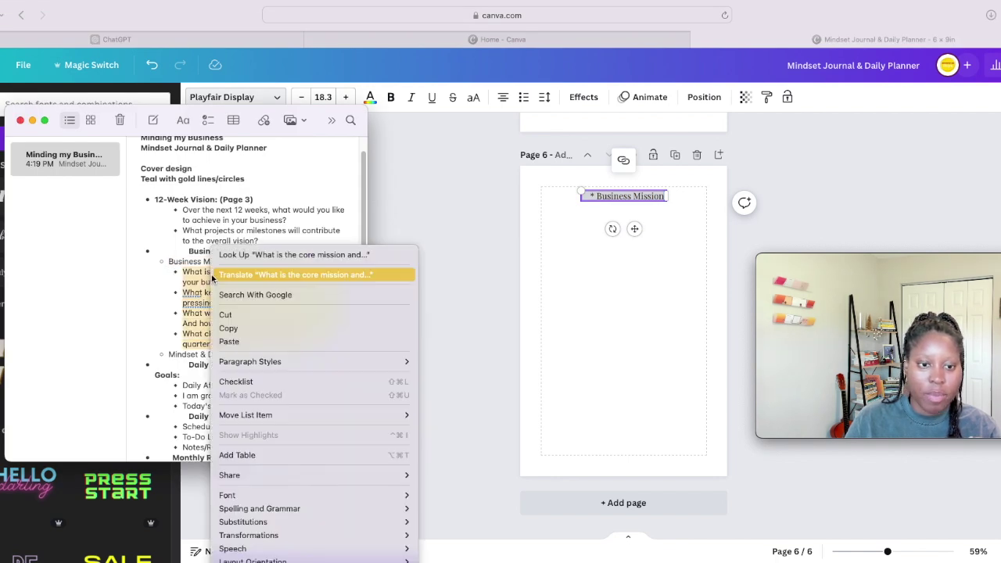
click(246, 332)
key(super+Tab)
key(super+v)
Duplicate the Business Mission page and delete the core mission and motivation questions from the copy
click(676, 155)
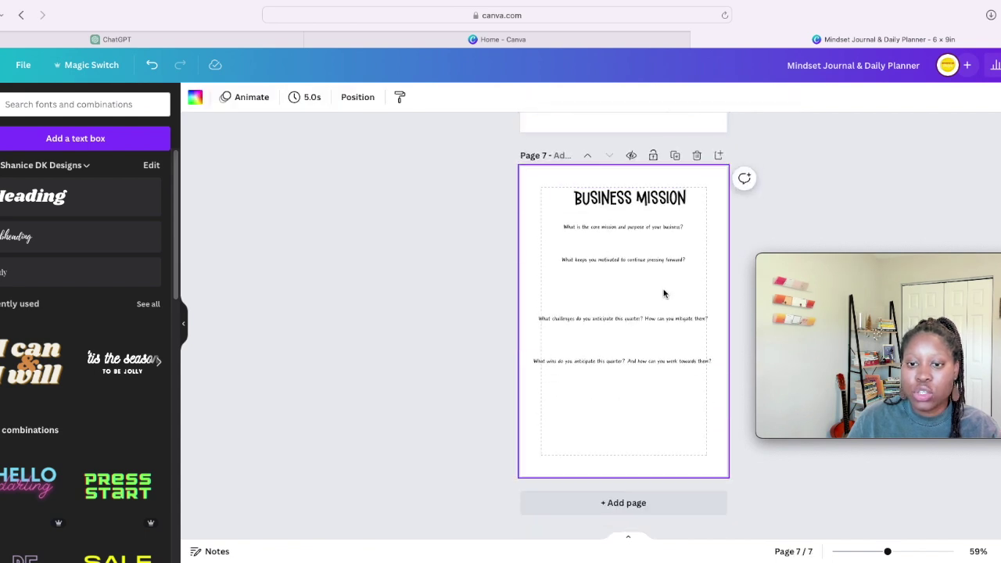
drag(632, 294, 623, 247)
key(Delete)
Delete the challenges and wins questions from the original Business Mission page
scroll(623, 268, up, 5)
drag(633, 308, 624, 225)
key(Delete)
scroll(621, 237, up, 2)
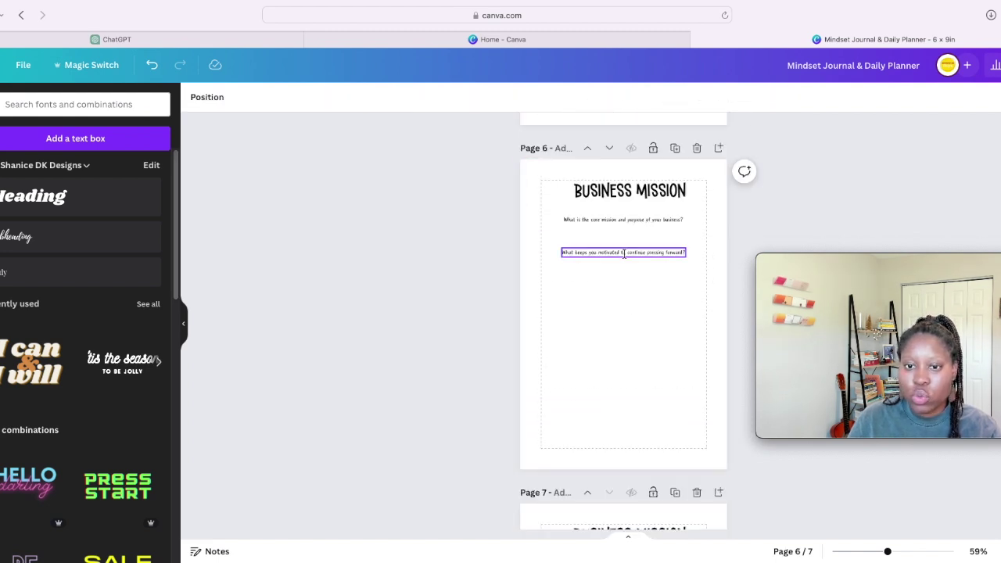
Move the core mission question closer to the page 6 heading and the "What keeps you motivated" question down to mid-page
click(629, 220)
drag(632, 252, 632, 249)
click(637, 253)
drag(634, 285, 637, 351)
Copy the outlined rounded box from the 12-Week Vision page and paste it on page 6 beneath the core mission question
scroll(627, 293, up, 1)
scroll(626, 292, up, 2)
scroll(627, 249, up, 6)
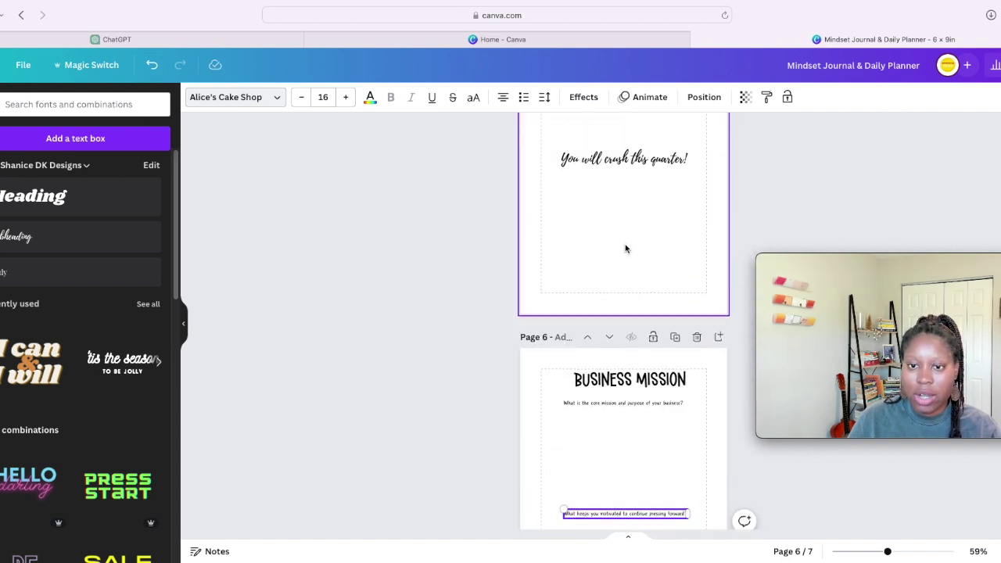
right_click(627, 242)
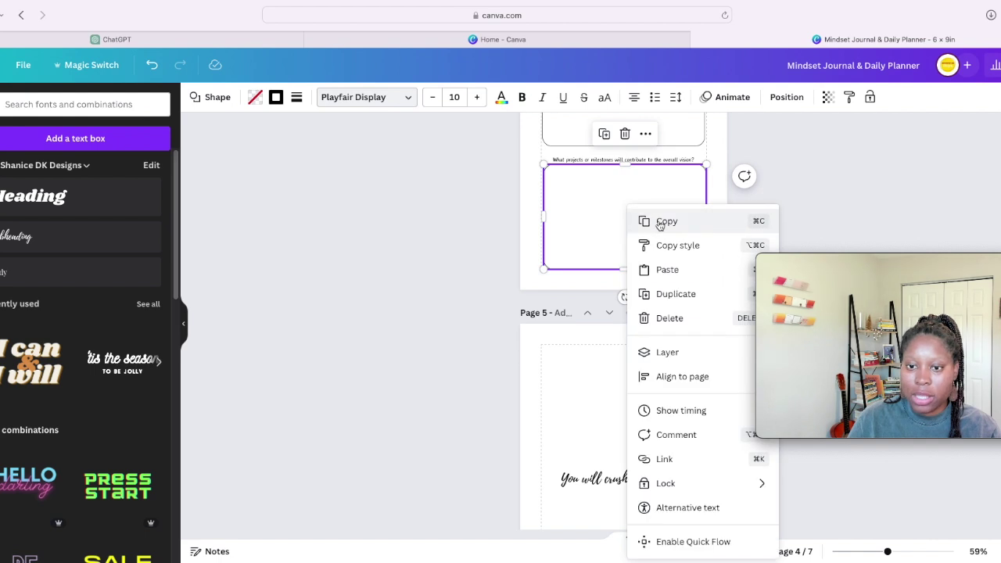
click(660, 225)
scroll(599, 330, down, 8)
right_click(597, 329)
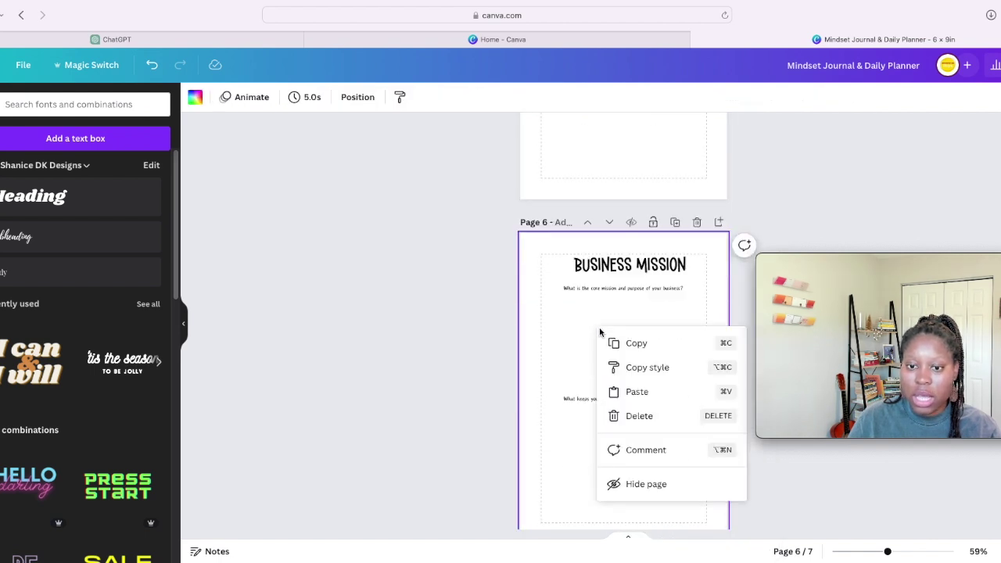
click(630, 391)
drag(621, 439, 623, 308)
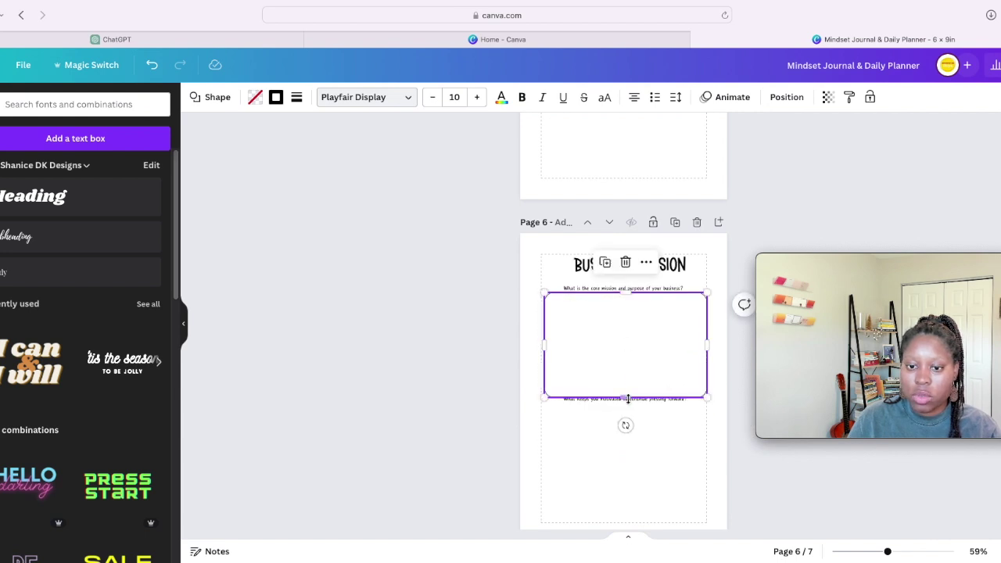
Position the lower outlined box on page 7 and move the "What wins" question up into the gap above it
scroll(638, 391, down, 5)
drag(639, 380, 637, 378)
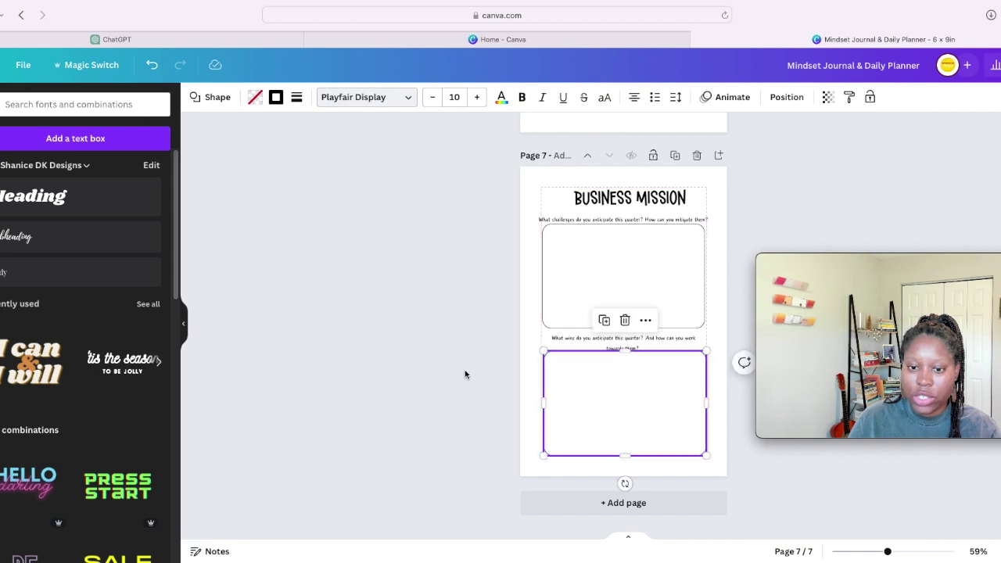
click(476, 375)
drag(625, 344, 626, 341)
click(413, 344)
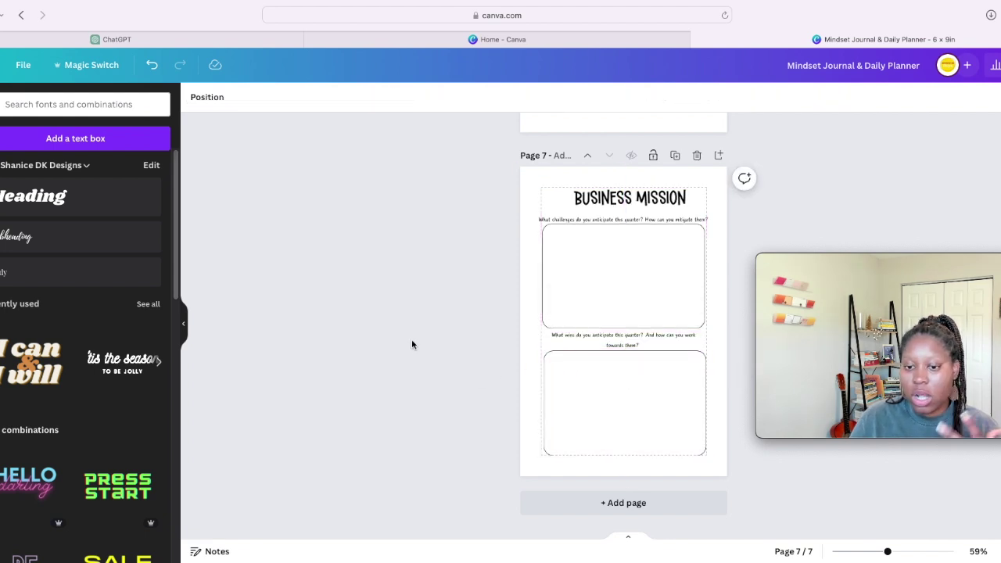
Remove the Business Mission heading from page 7 and shift the questions and outlined boxes up within the margins
click(586, 406)
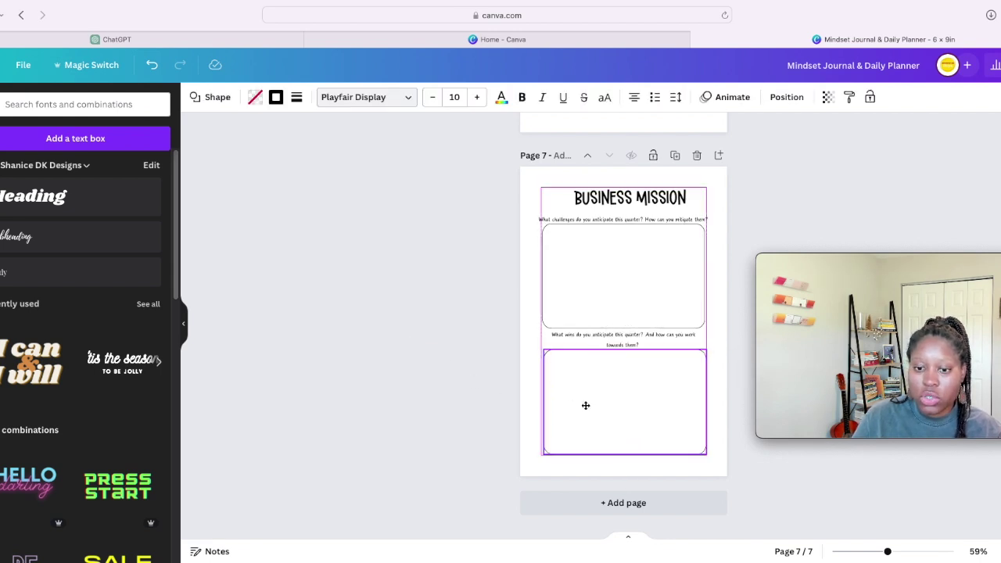
click(474, 391)
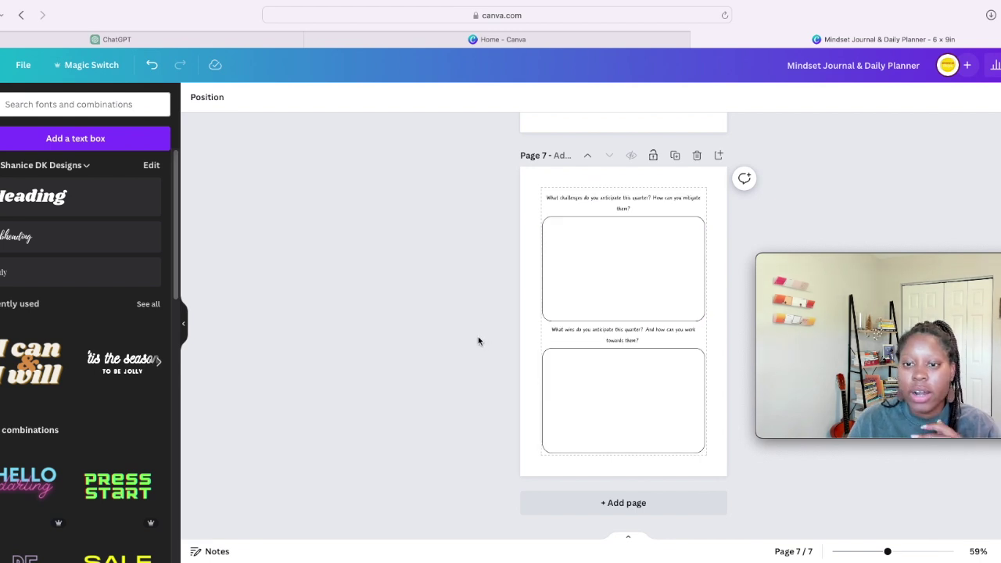
Review the outline in the Notes app for the Mindset & Daily Planner sections that follow the Business Mission questions
key(super+Tab)
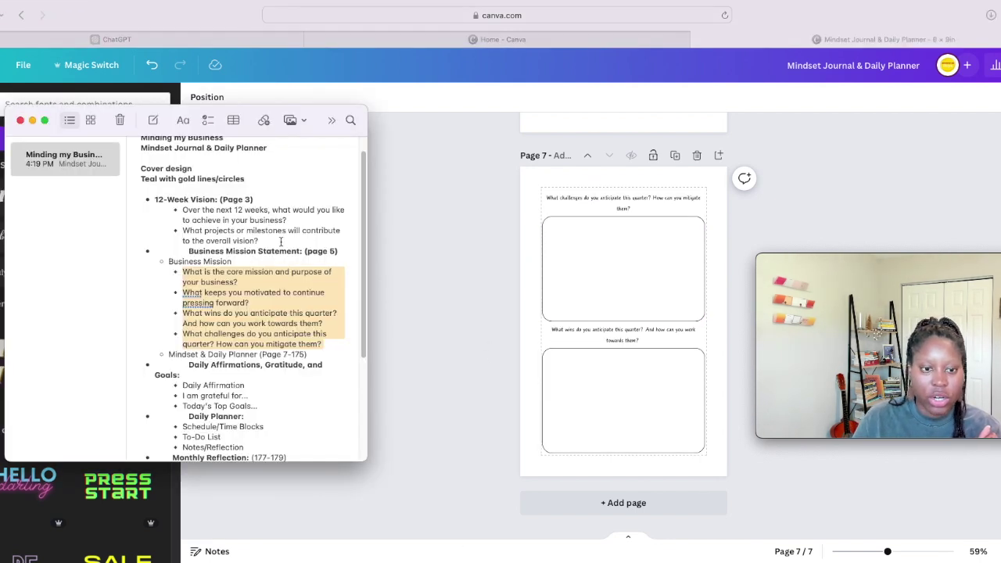
scroll(285, 251, down, 2)
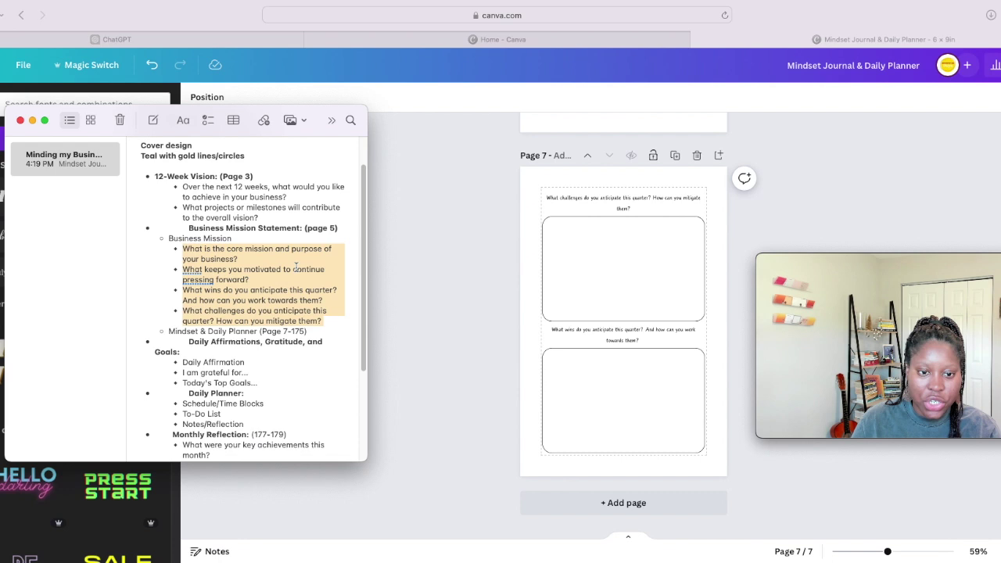
scroll(295, 270, down, 1)
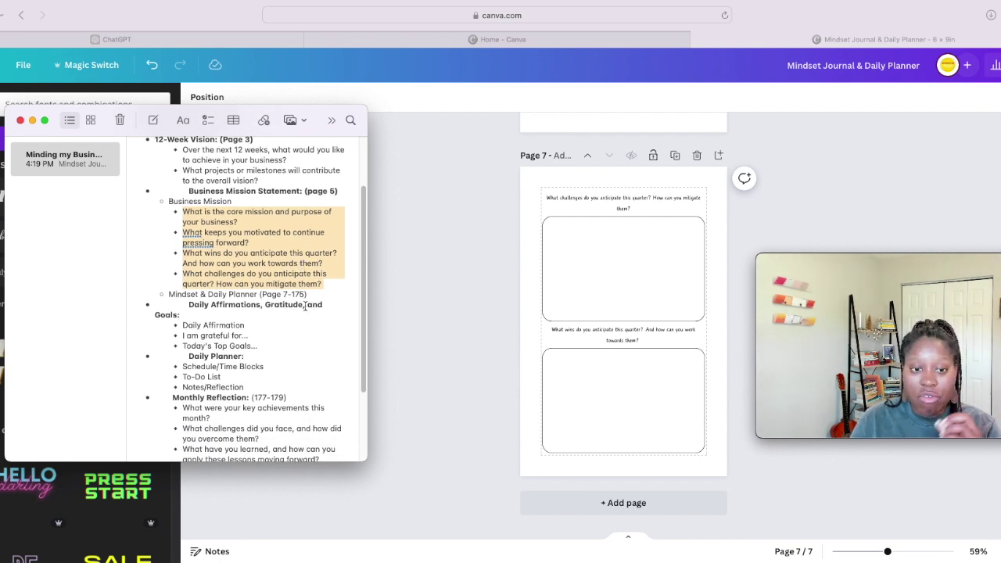
Copy the "Mindset & Daily Planner" line from the Notes outline and paste it on a new page 8 of the Canva design
scroll(259, 310, down, 1)
drag(261, 295, 177, 293)
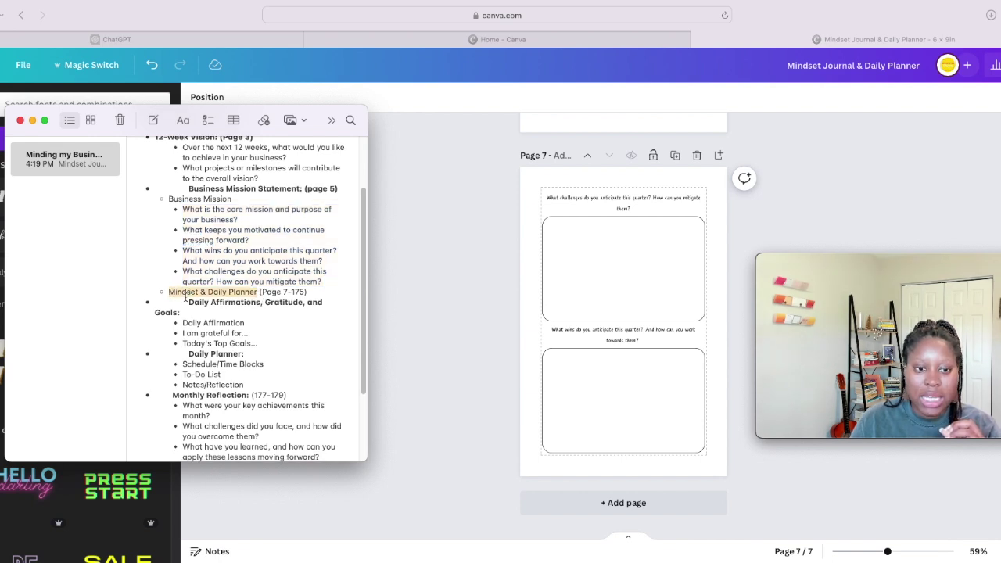
right_click(191, 296)
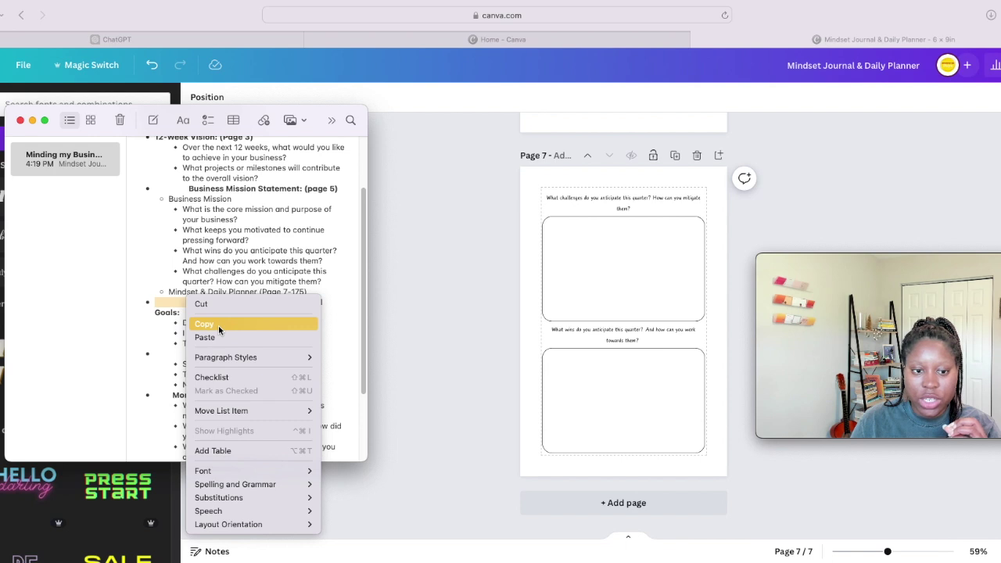
click(218, 324)
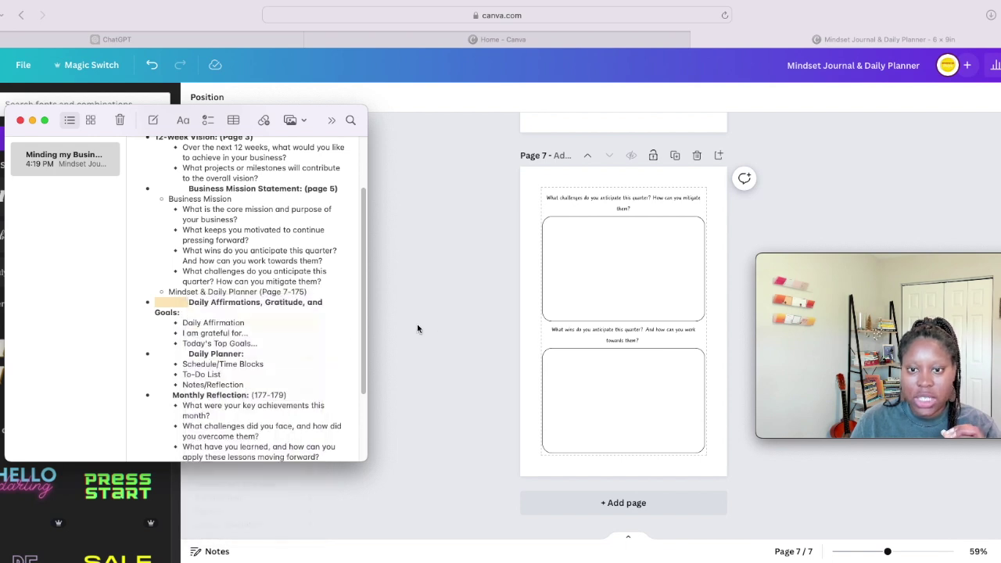
click(622, 505)
click(622, 505)
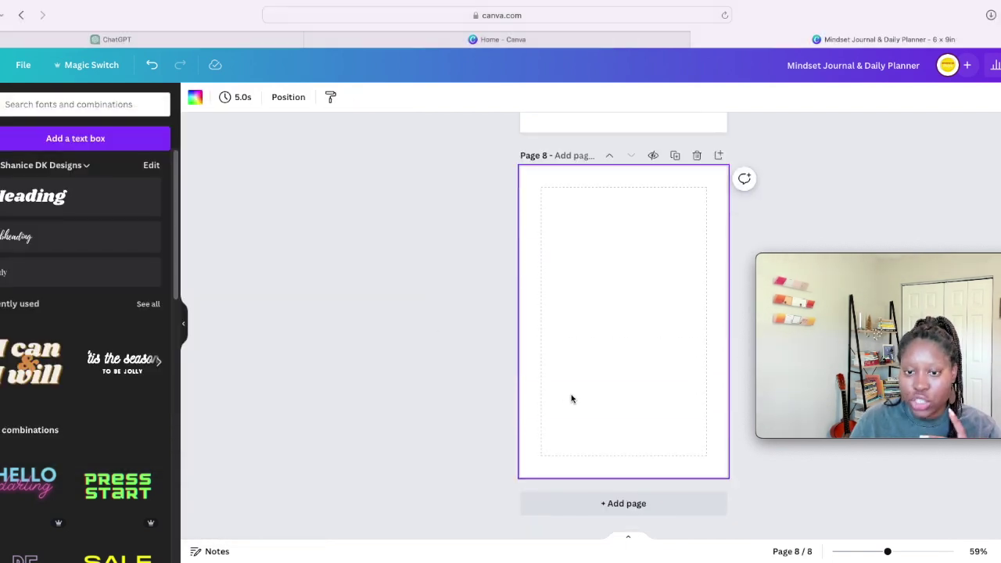
right_click(645, 255)
click(704, 324)
Resize the "Mindset & Daily Planner" heading to about 28.4 so it fits on one line within the margins, and centre it on page 8
drag(594, 321, 521, 297)
drag(603, 351, 640, 356)
drag(546, 305, 539, 304)
drag(633, 360, 634, 349)
click(434, 321)
click(624, 324)
click(409, 331)
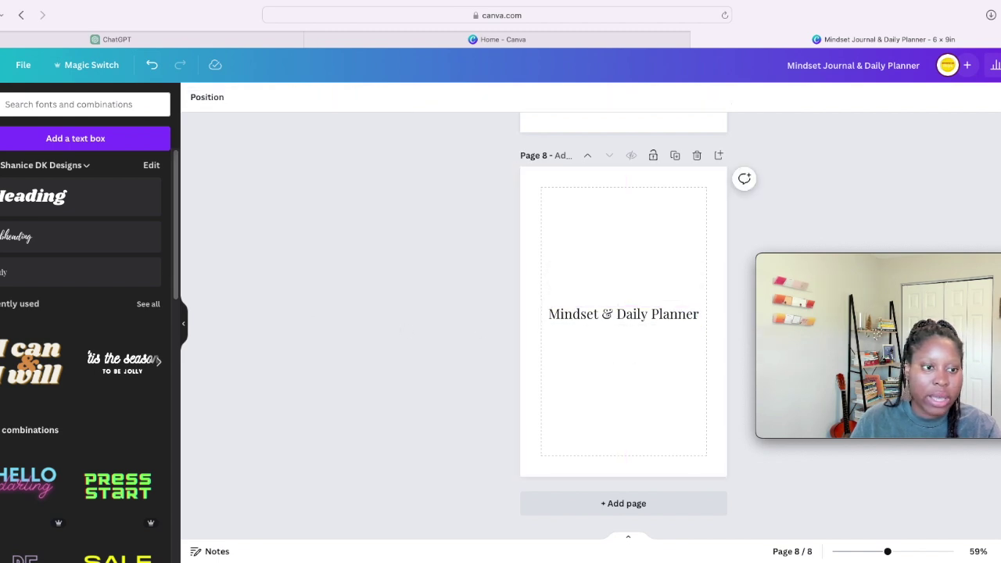
Search the elements for "mindset", add the brain light-bulb graphic, and shrink it to sit centred just above the heading on page 8
click(44, 107)
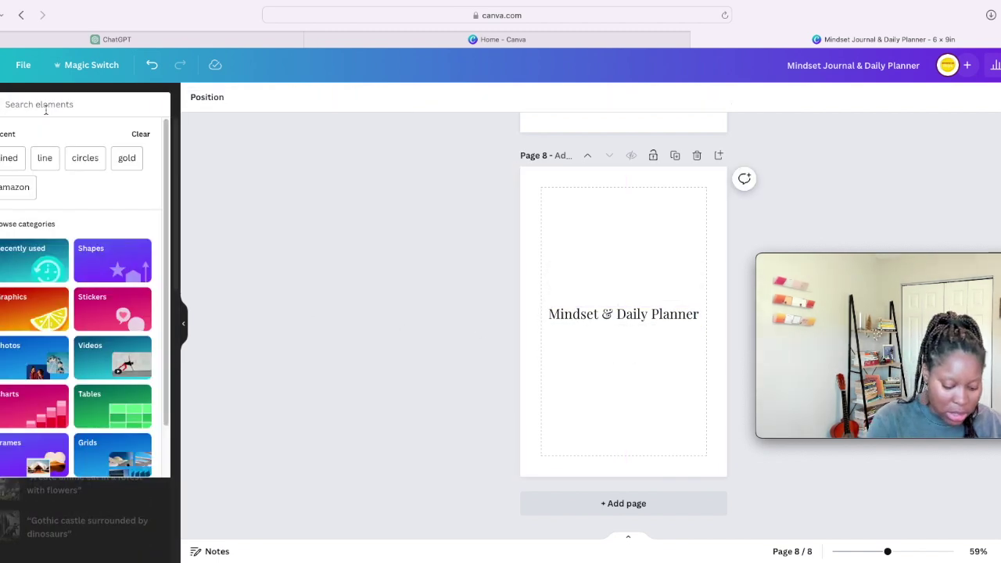
text(mindset)
key(Return)
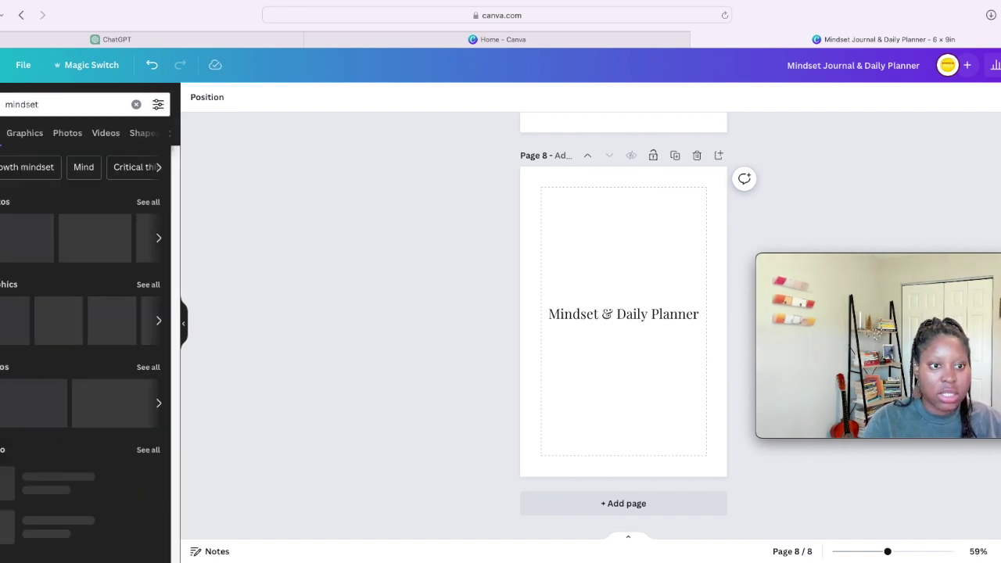
click(67, 320)
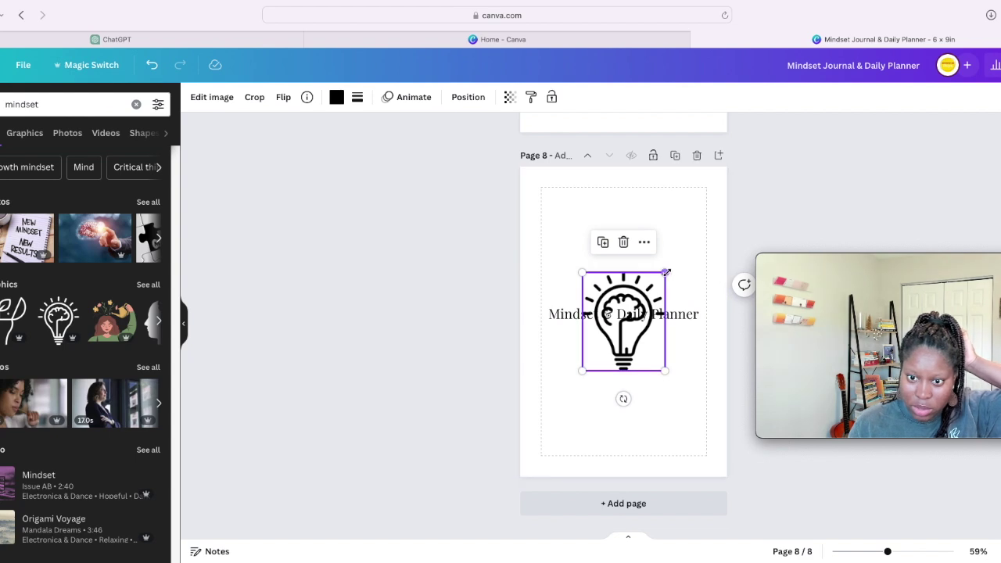
drag(665, 273, 622, 277)
click(687, 434)
click(688, 434)
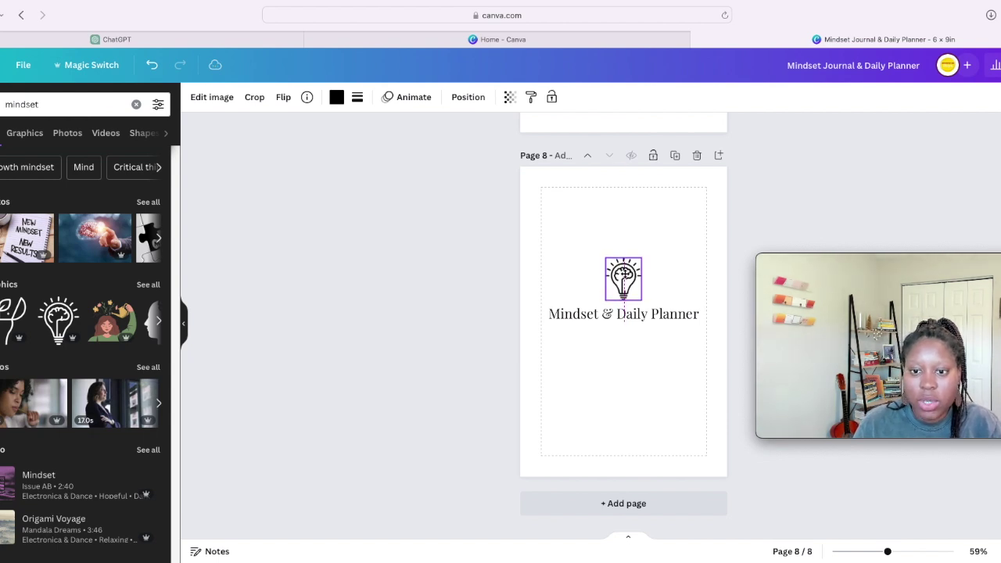
click(596, 296)
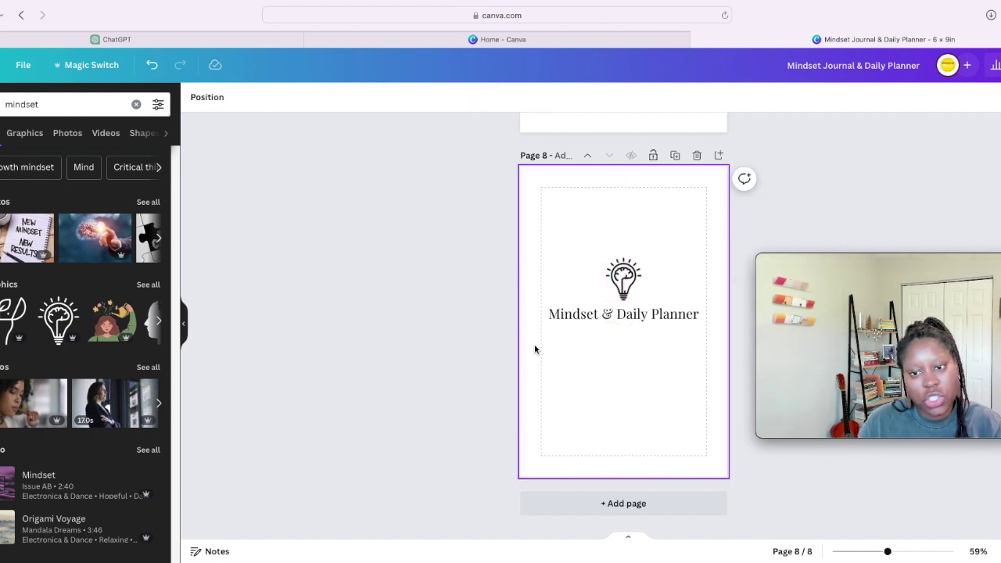
Shift the "Mindset & Daily Planner" heading and its light-bulb graphic down together to the middle of page 8
click(589, 328)
drag(603, 313, 603, 328)
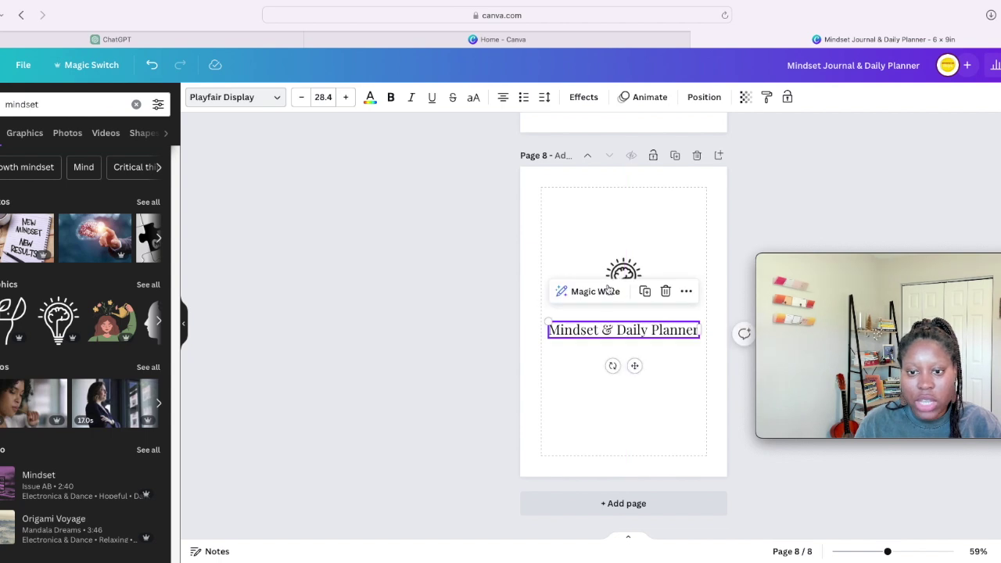
drag(620, 271, 622, 295)
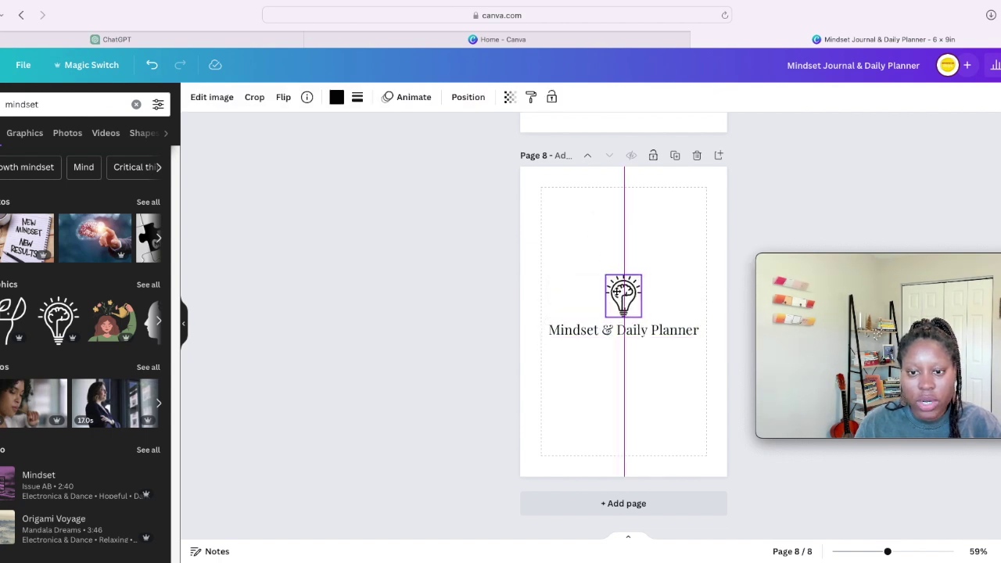
click(669, 396)
drag(669, 396, 618, 269)
mouse_move(624, 309)
mouse_down()
mouse_move(623, 287)
mouse_move(623, 311)
mouse_up()
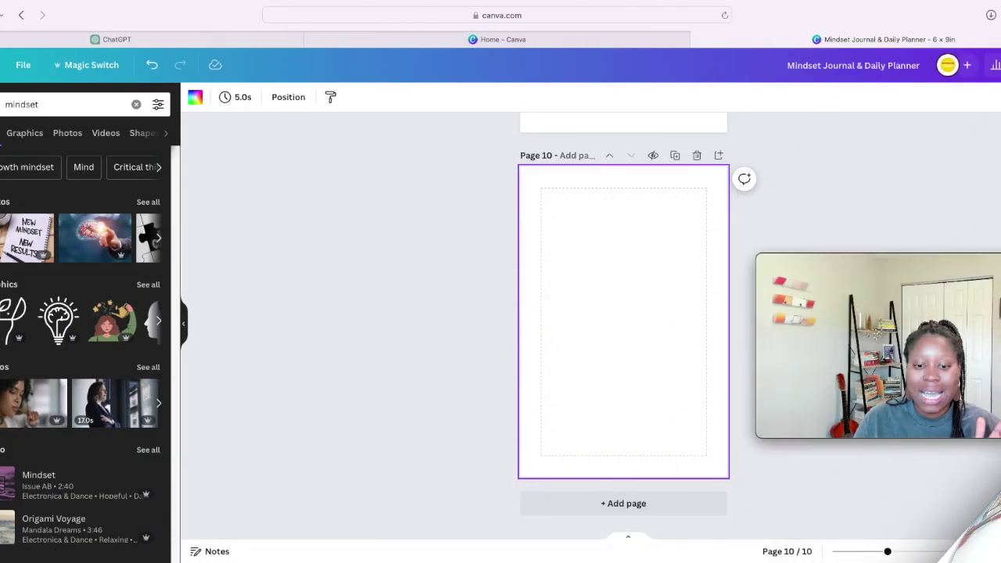
Copy the Daily Affirmation, "I am grateful for..." and "Today's Top Goals..." lines from the Notes app and paste them on page 10 in Canva
key(super+Tab)
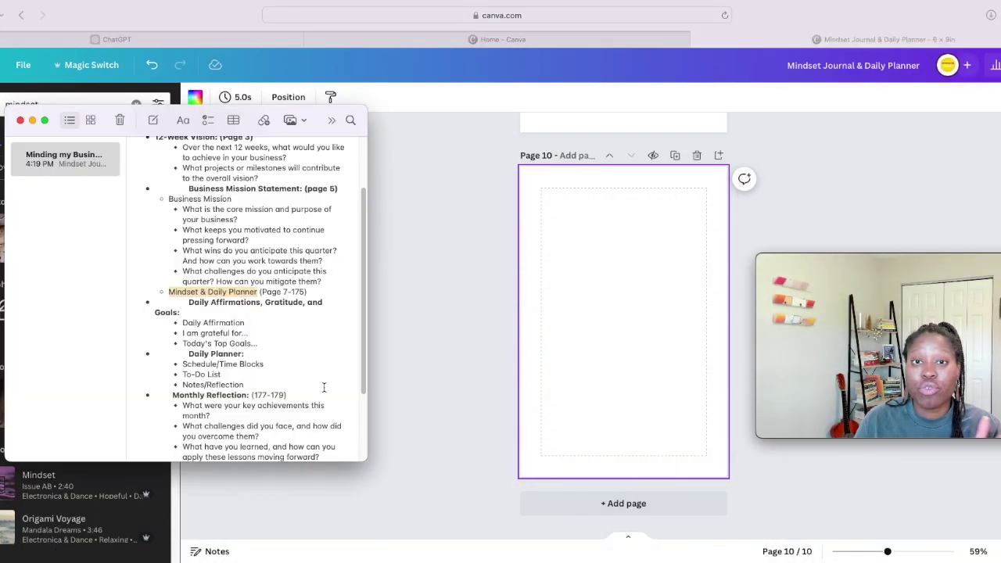
scroll(307, 352, down, 1)
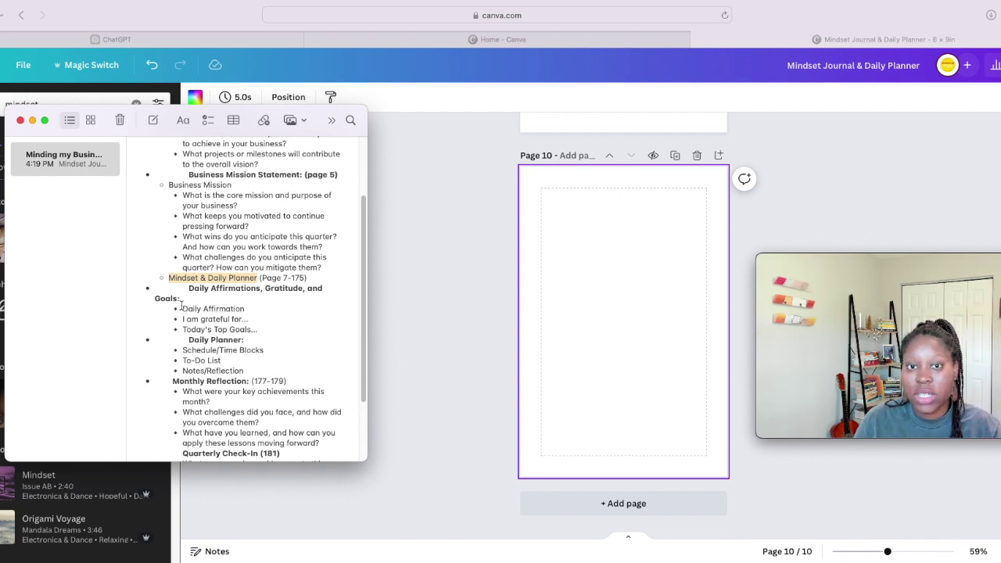
click(181, 307)
drag(202, 312, 247, 327)
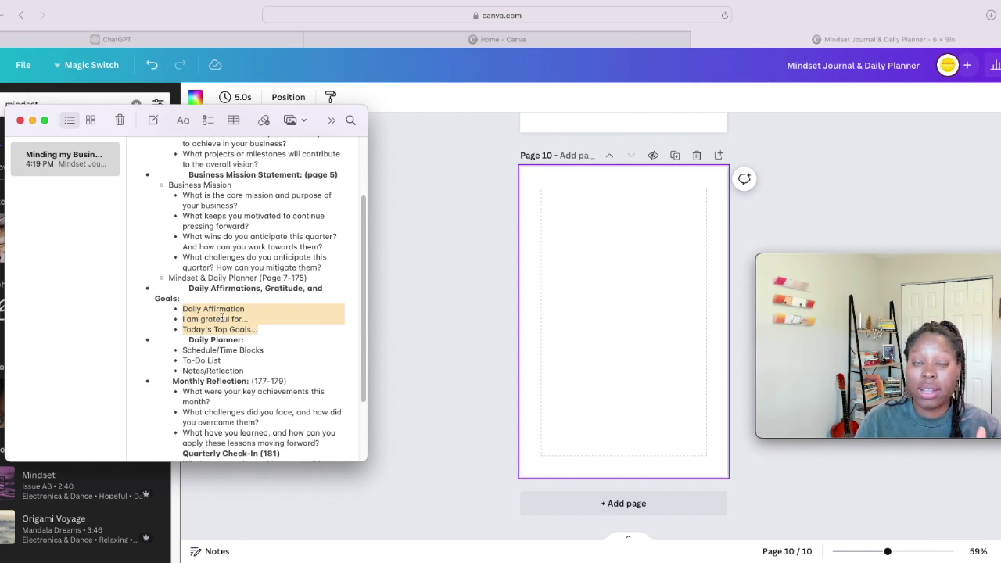
right_click(214, 318)
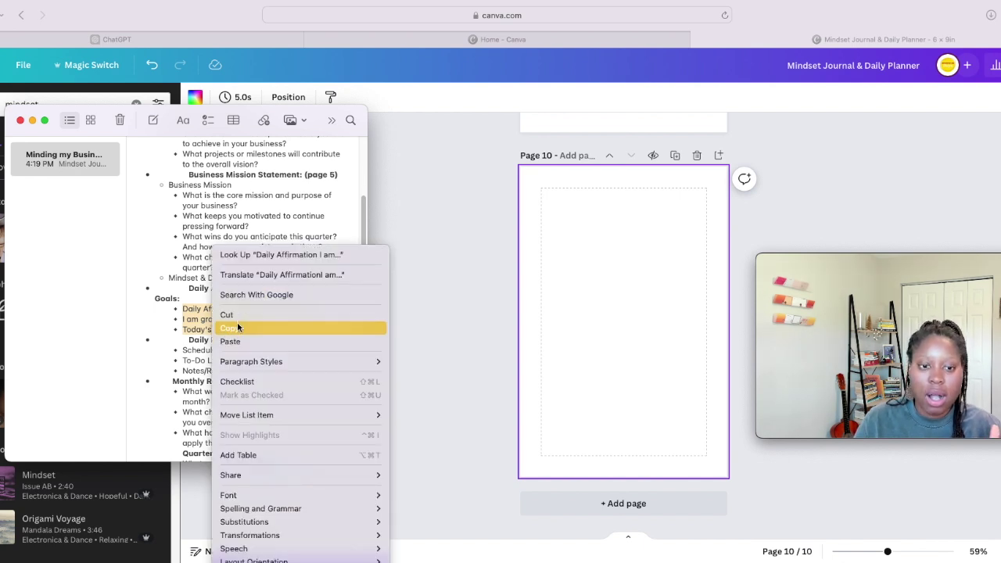
click(237, 327)
right_click(557, 243)
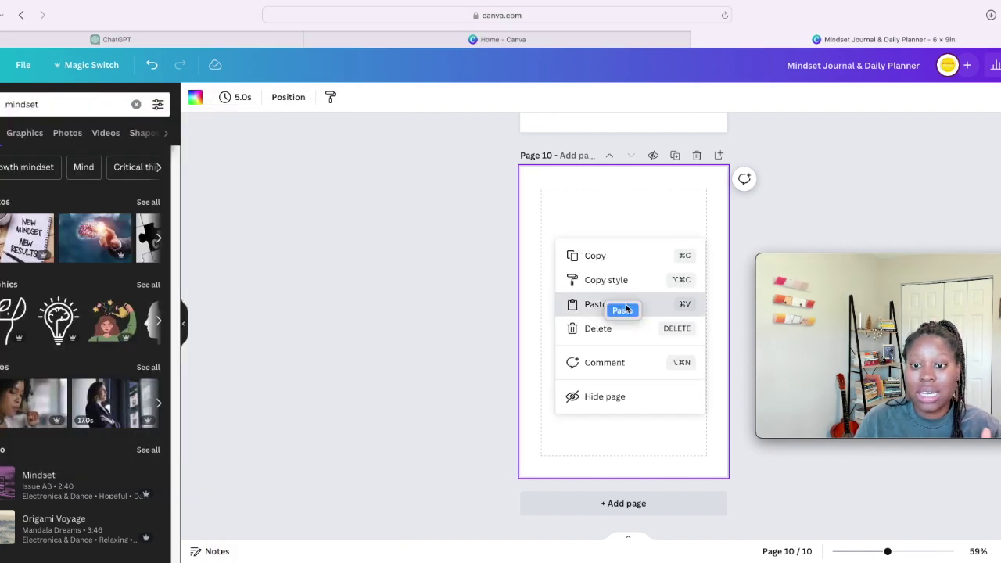
click(625, 309)
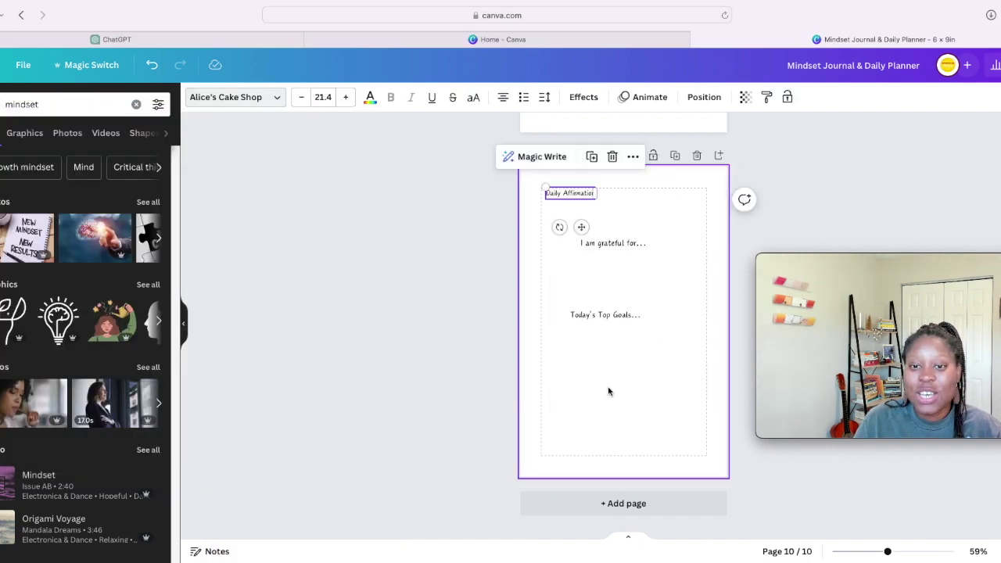
Space the "I am grateful for..." and "Today's Top Goals..." prompts down page 10 along the left margin, below "Daily Affirmation"
click(601, 249)
drag(601, 249, 576, 277)
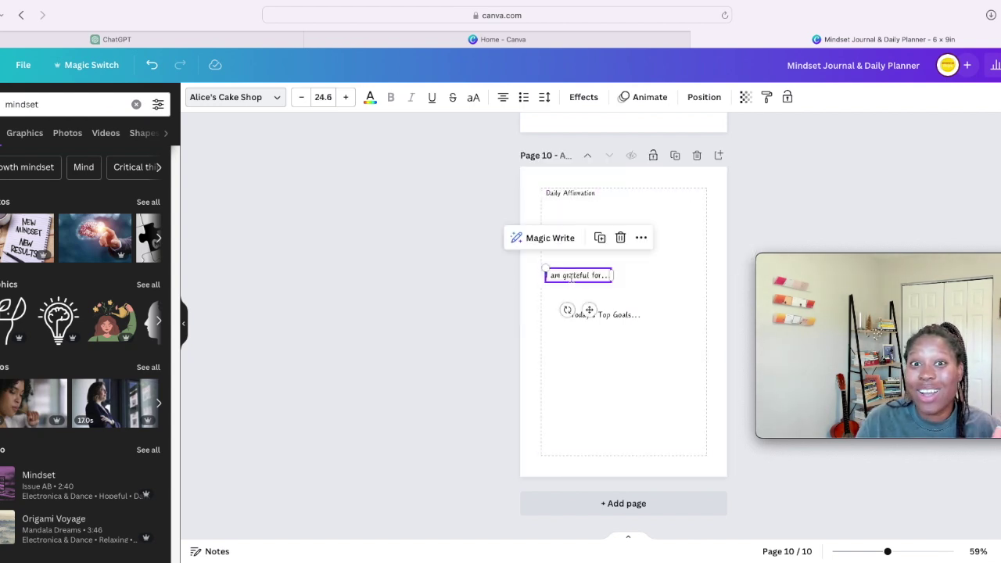
click(616, 317)
drag(616, 318, 585, 382)
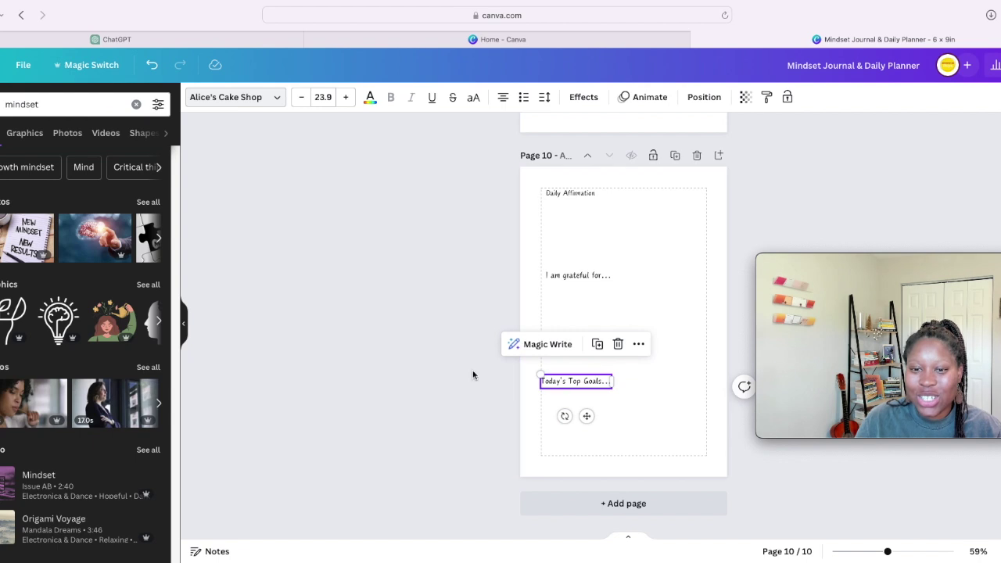
Copy the outlined rounded box beneath the "What wins" question on page 7
click(393, 347)
scroll(540, 259, up, 6)
scroll(548, 254, up, 5)
click(569, 260)
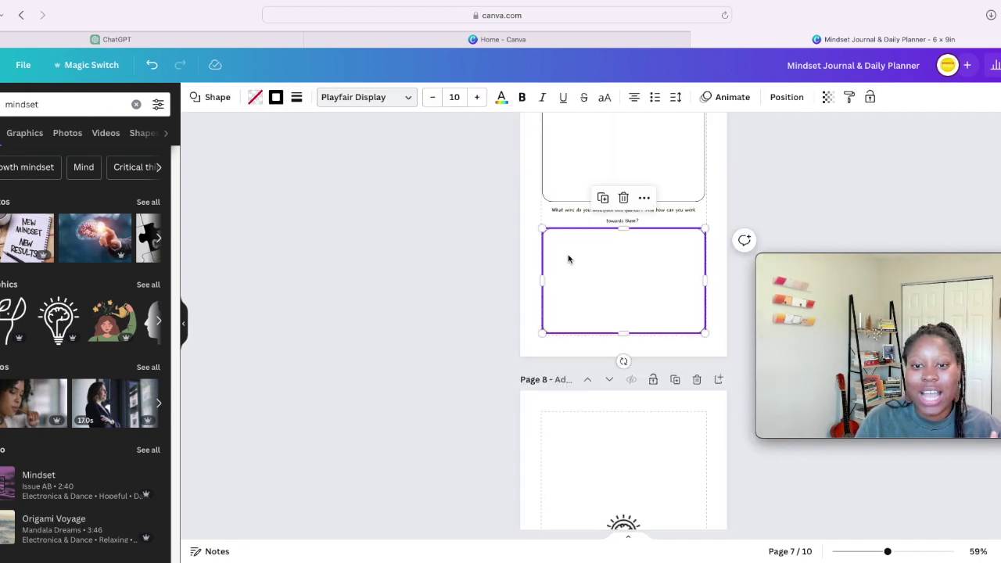
right_click(570, 258)
click(601, 247)
Paste the outlined box on page 10, shorten it and fit it beneath "Daily Affirmation", with a matching box beneath "I am grateful for..."
scroll(417, 365, down, 6)
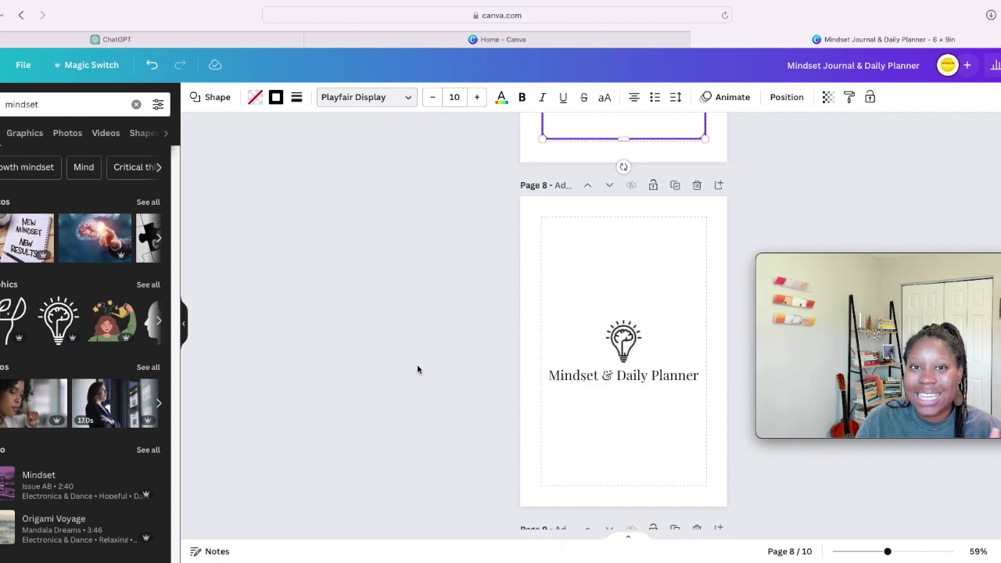
scroll(417, 366, down, 4)
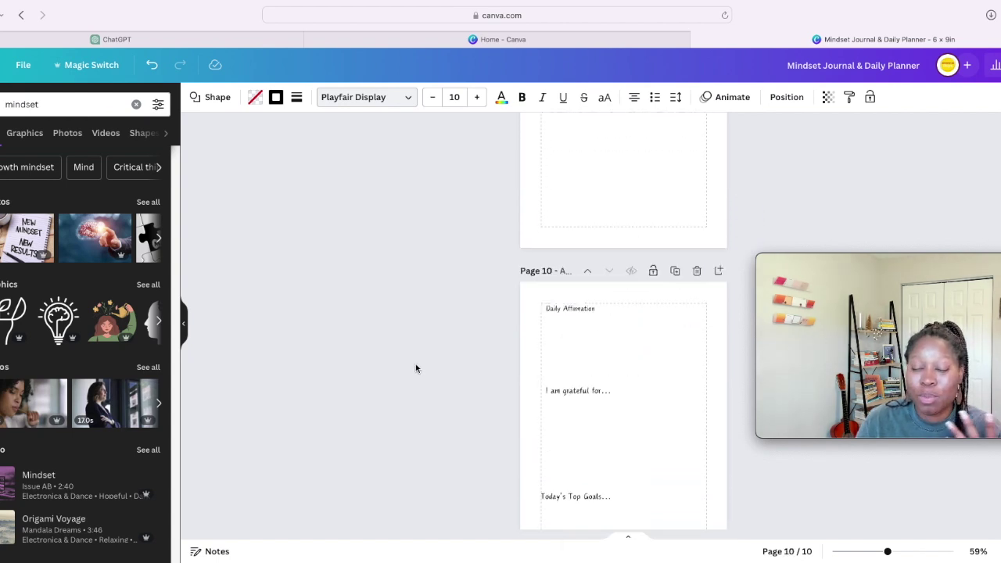
right_click(602, 314)
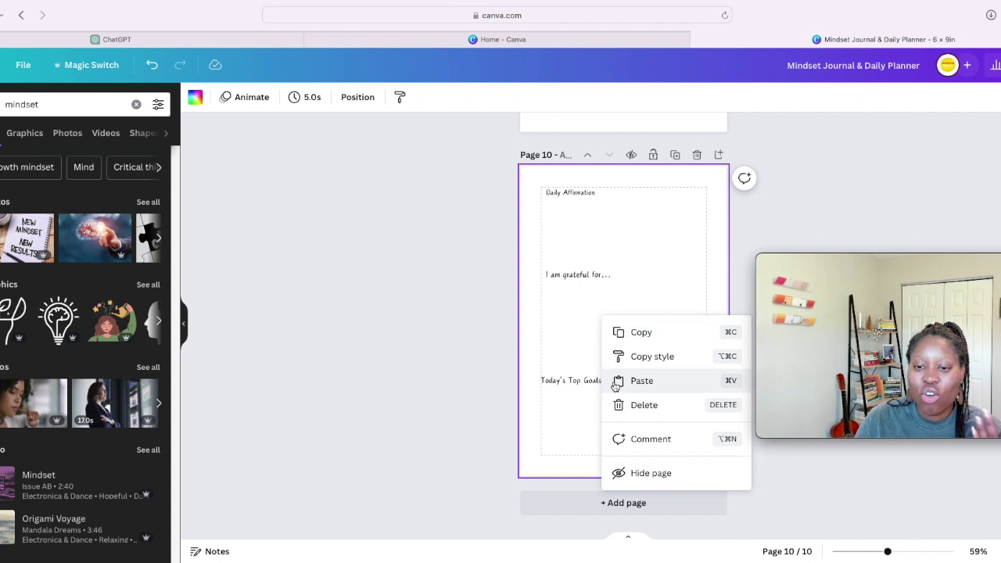
click(645, 382)
drag(637, 395, 637, 269)
drag(623, 326, 615, 241)
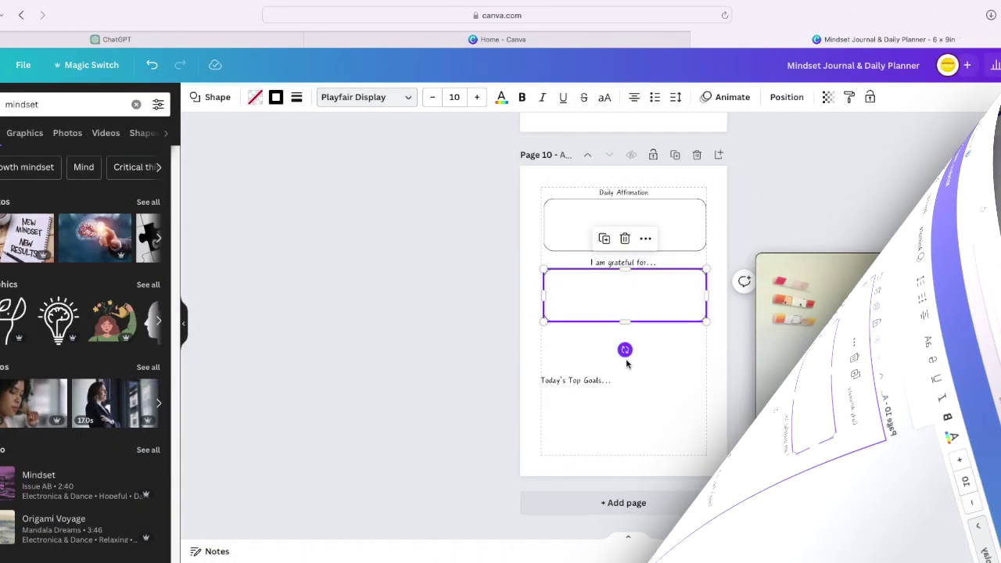
Centre the "Today's Top Goals..." prompt just beneath the second outlined box on page 10
click(589, 383)
drag(588, 389, 635, 335)
click(599, 373)
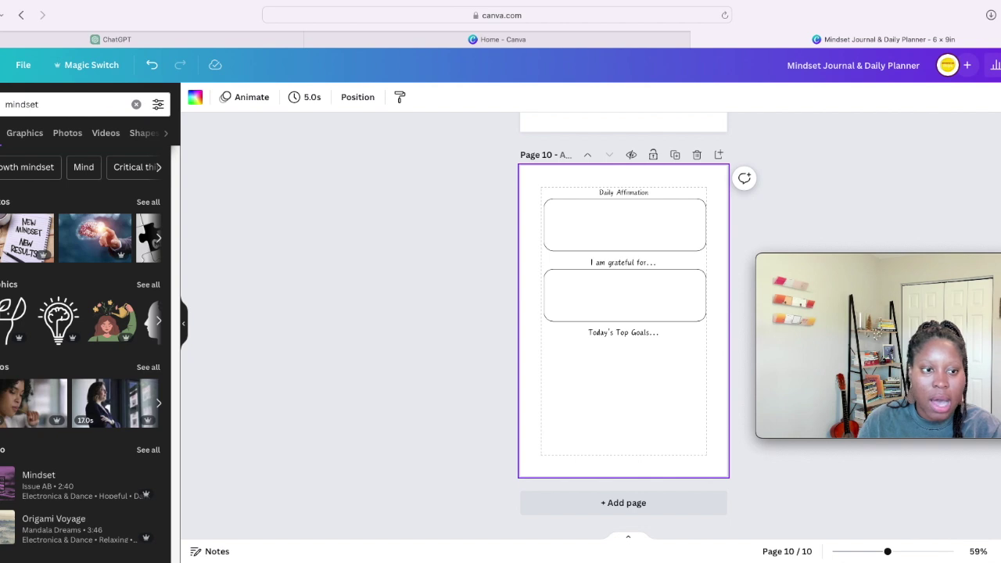
Clear the "mindset" element search and enter a new search term starting with "chec"
click(136, 105)
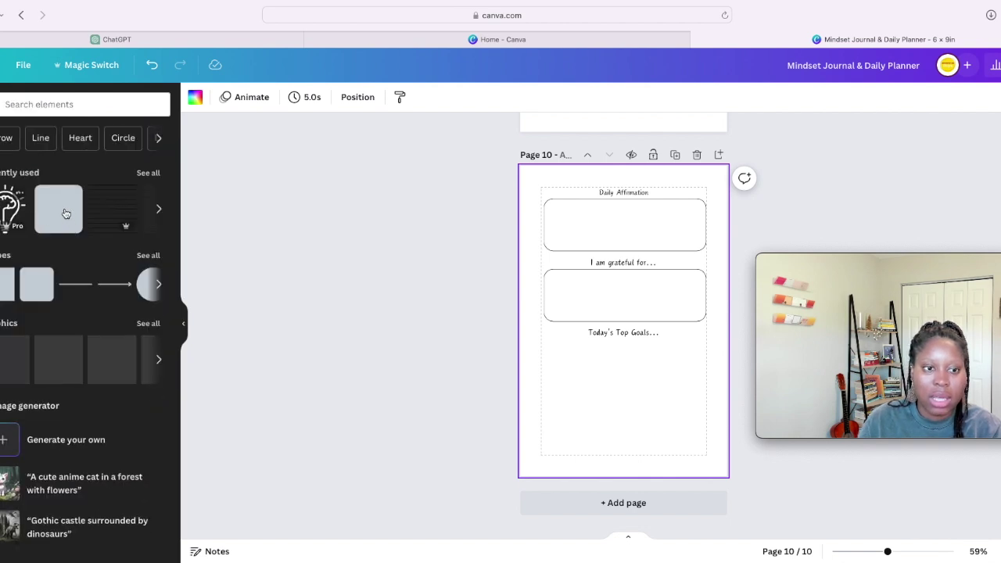
click(44, 112)
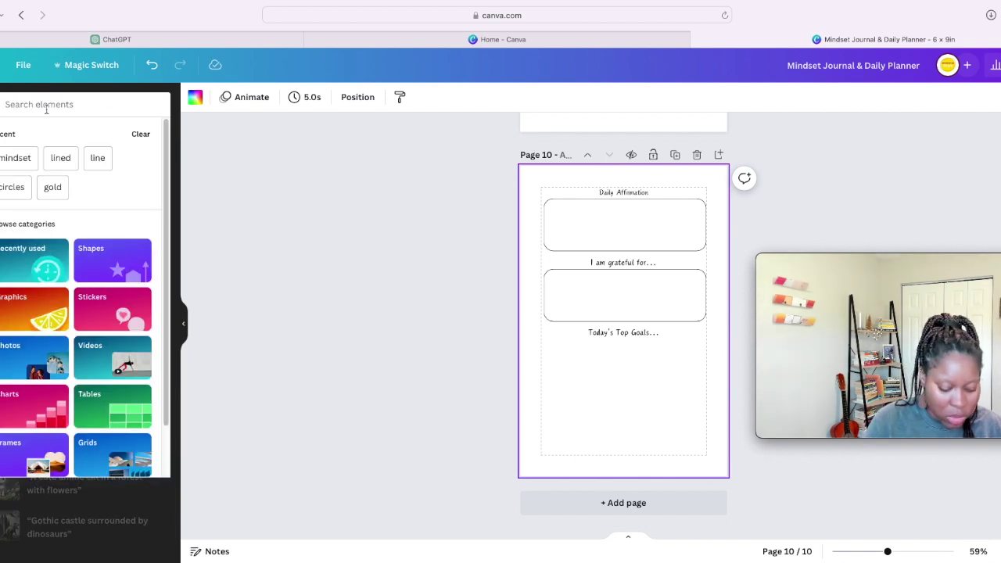
text(chec)
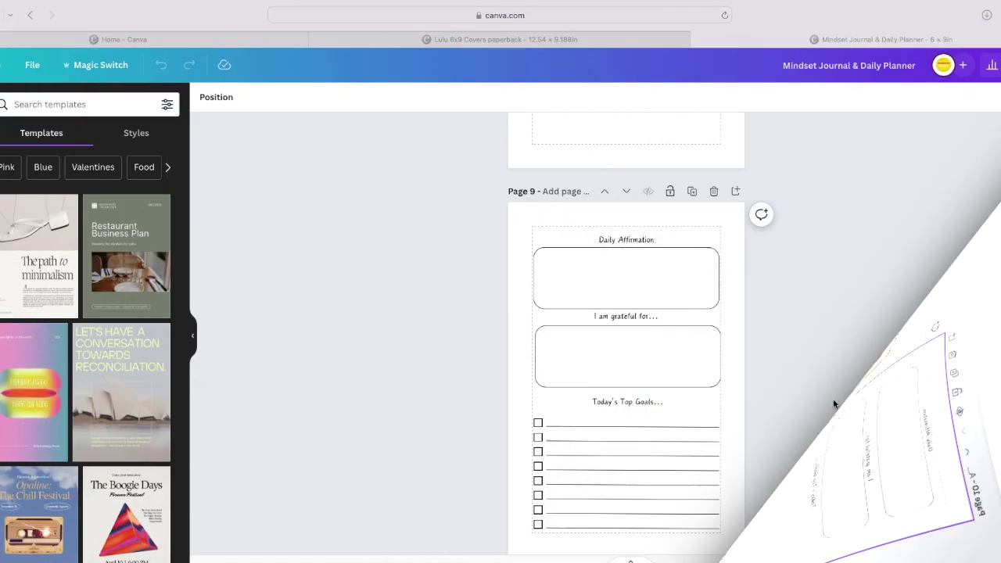
Ungroup the checklist of square boxes and writing lines beneath "Today's Top Goals..." on page 9
scroll(831, 394, down, 2)
scroll(831, 396, up, 3)
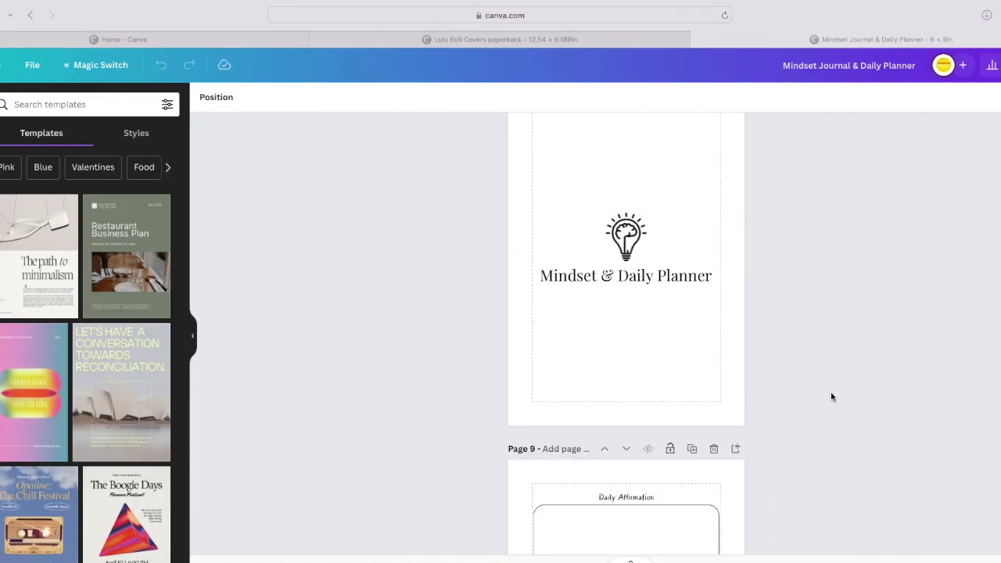
scroll(832, 396, down, 4)
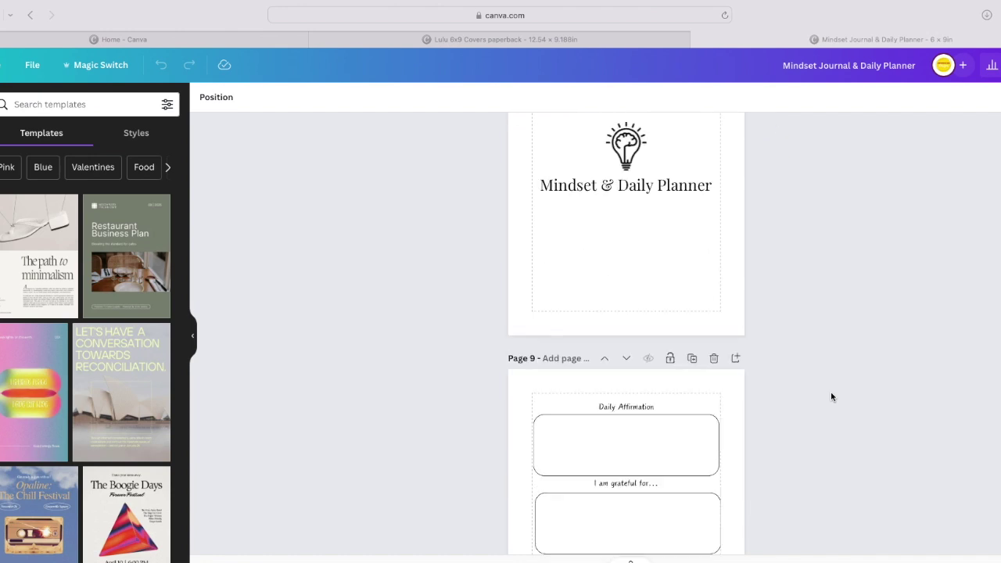
scroll(832, 396, down, 2)
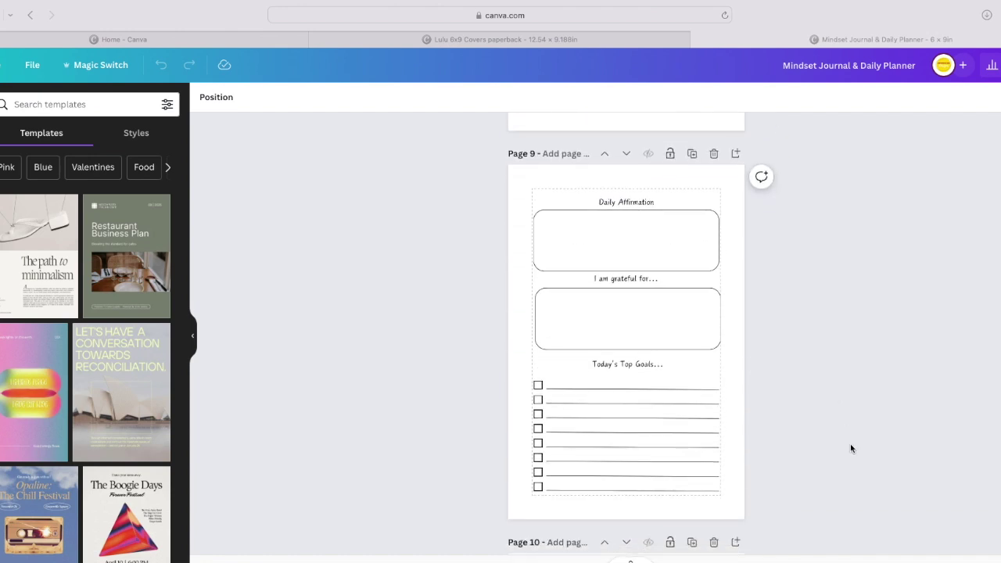
right_click(623, 395)
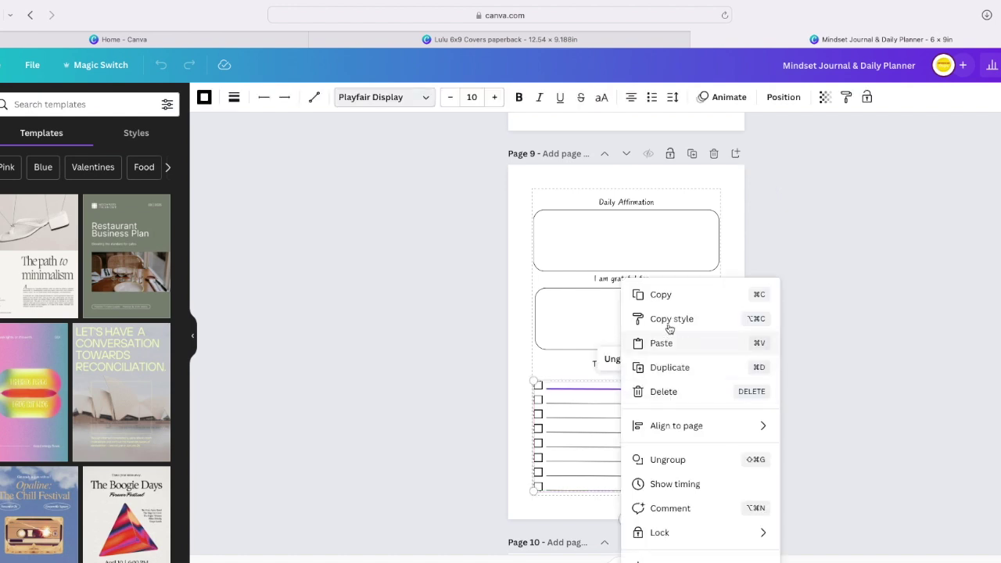
click(687, 460)
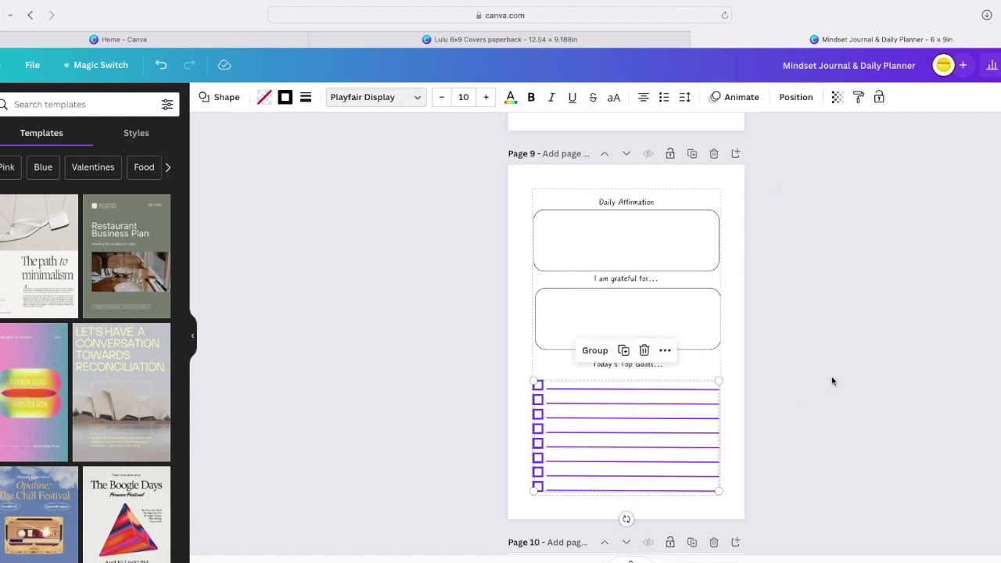
Shift the first writing line beneath "Today's Top Goals..." on page 9 slightly outward to the margin guide
click(647, 391)
mouse_move(647, 393)
mouse_down()
mouse_move(659, 386)
mouse_move(649, 389)
mouse_up()
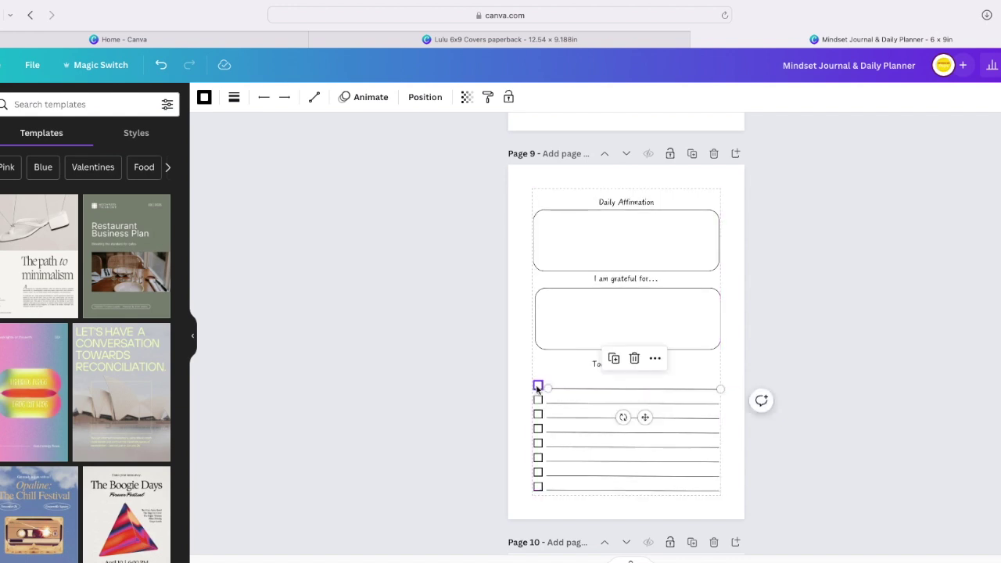
click(537, 387)
mouse_move(550, 416)
mouse_down()
mouse_move(545, 402)
mouse_move(551, 413)
mouse_up()
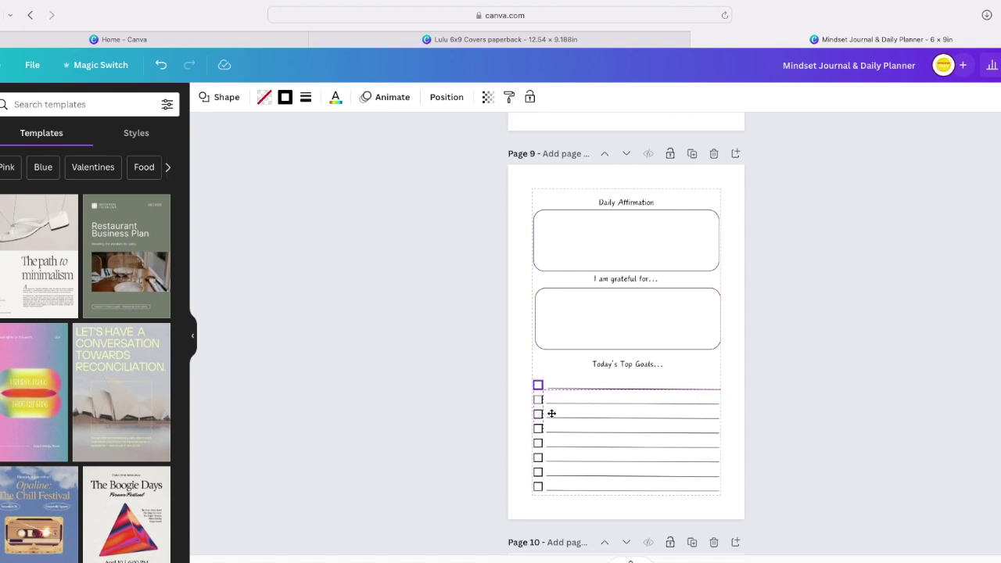
click(808, 367)
scroll(767, 378, down, 5)
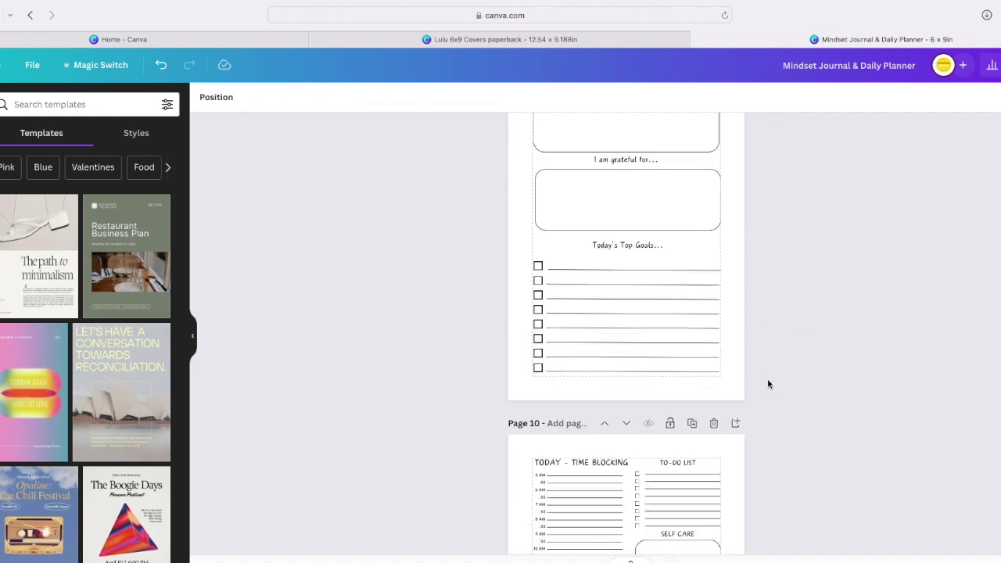
scroll(768, 383, down, 2)
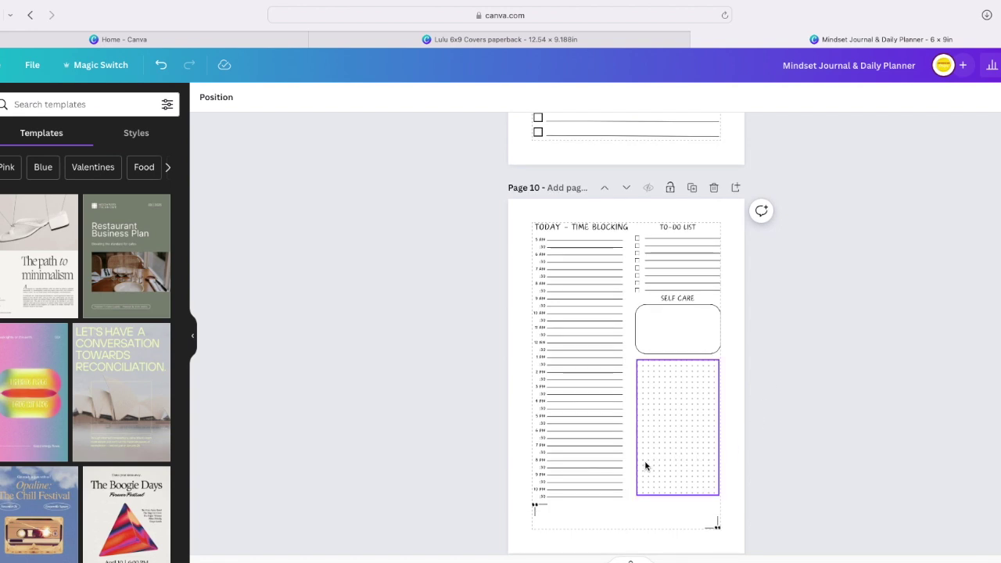
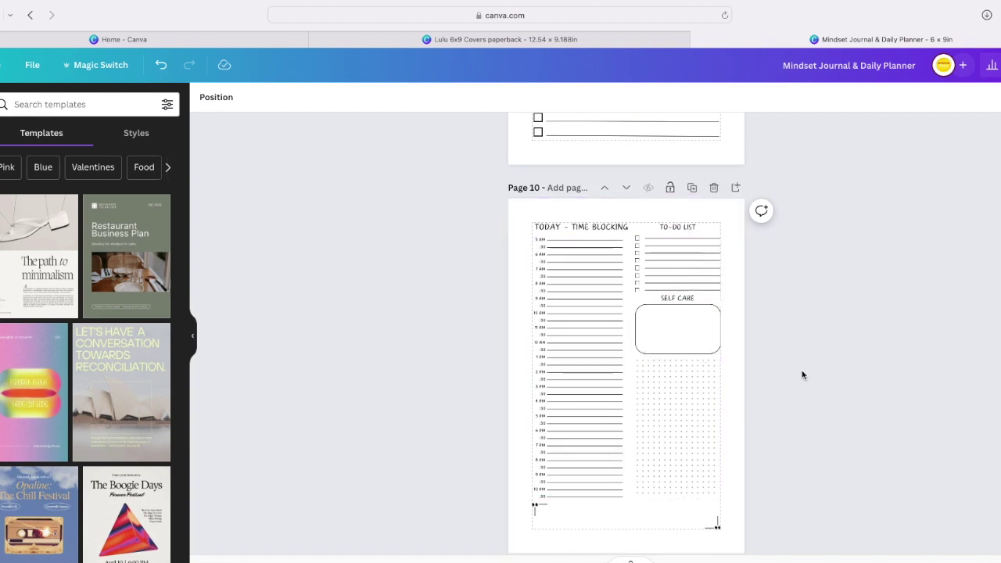
scroll(806, 366, down, 1)
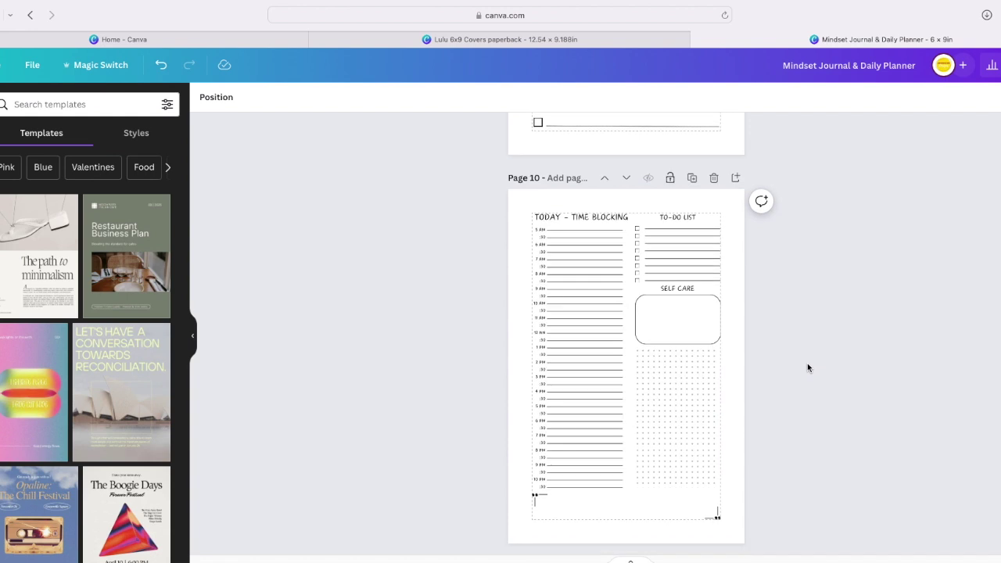
click(692, 171)
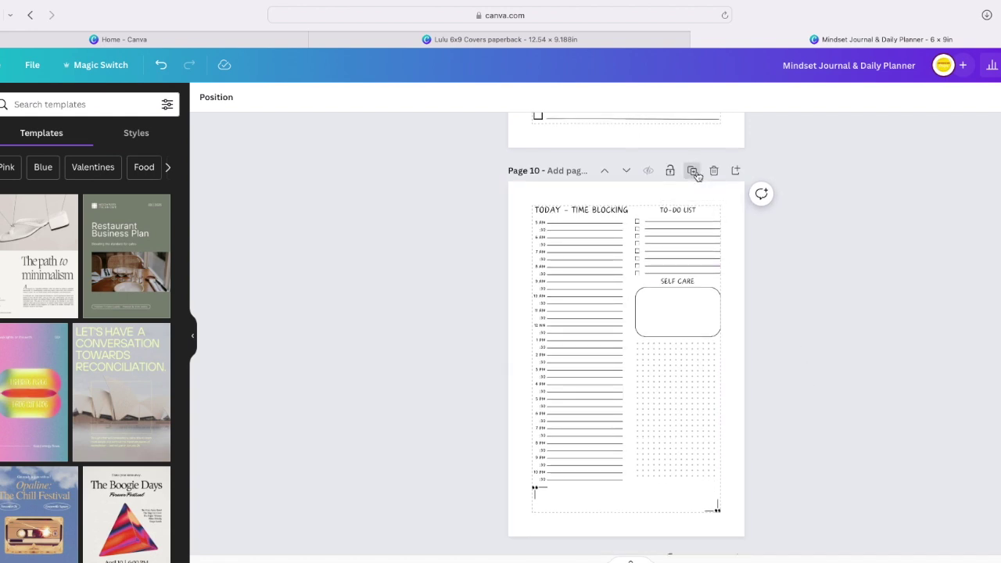
click(159, 64)
Add a page after page 12 and apply the "Colorful Minimalist Half Hour Daily Time Box Organizer Planner" template from a "time-blocking" template search
scroll(695, 274, up, 5)
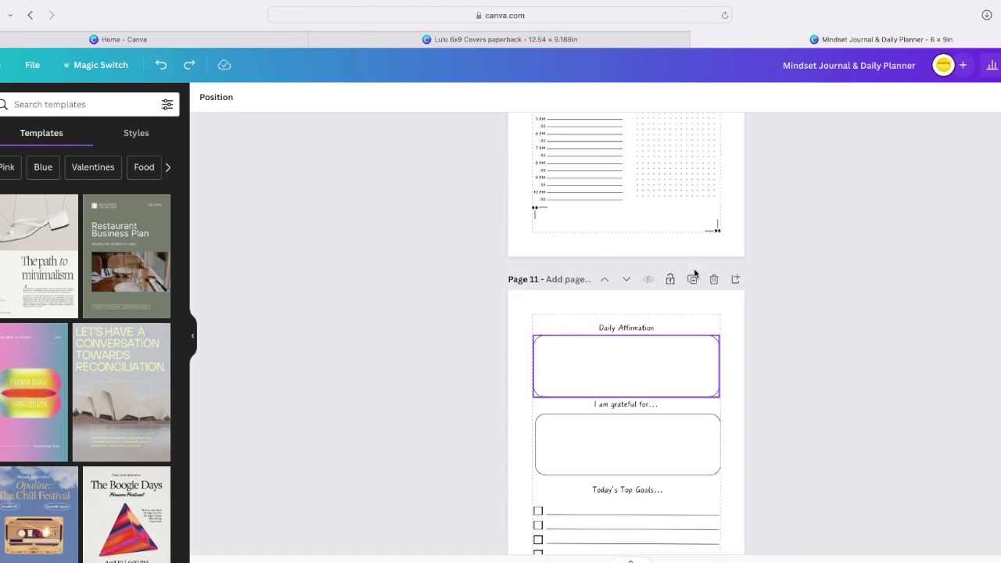
scroll(695, 277, down, 12)
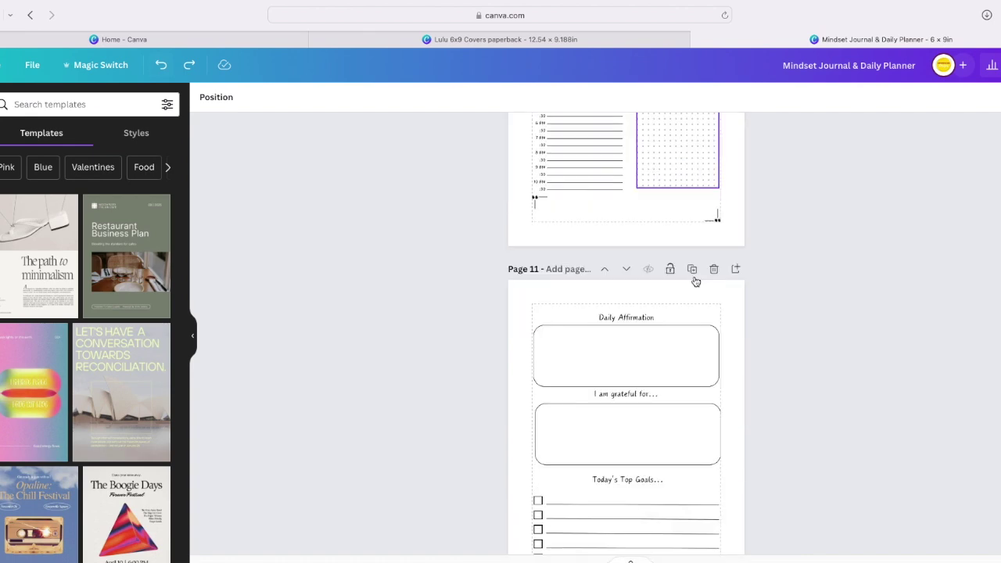
scroll(691, 317, up, 5)
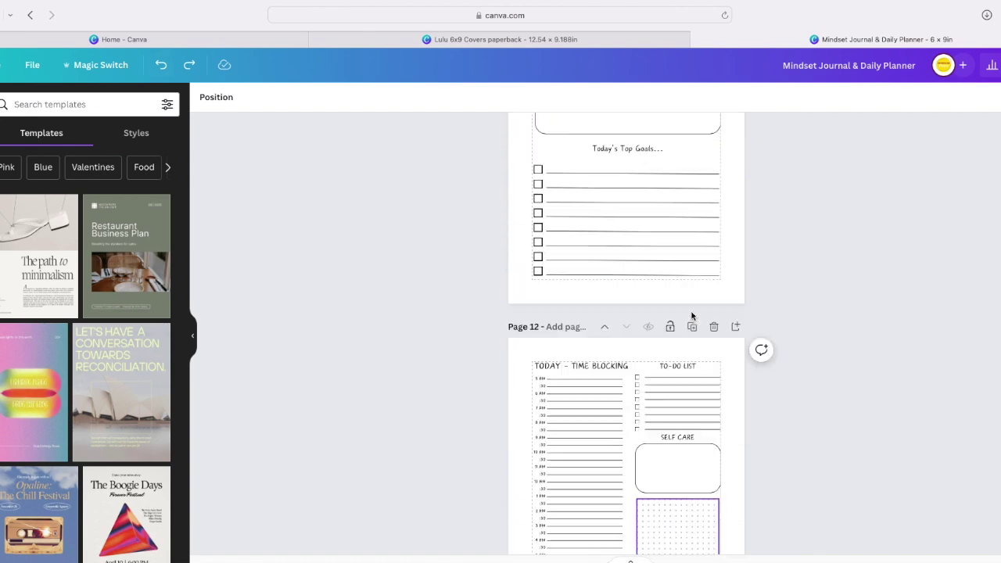
scroll(695, 309, down, 5)
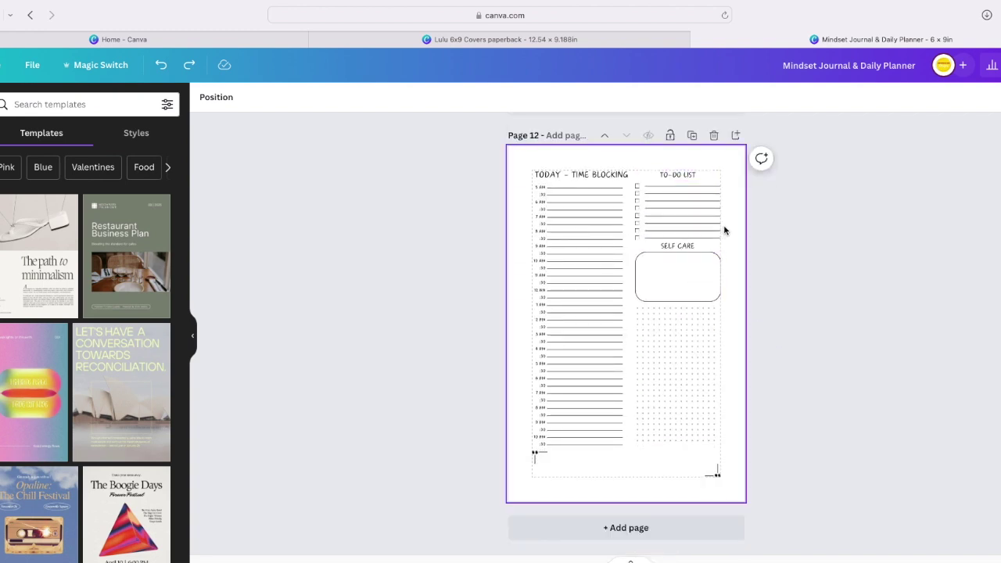
click(622, 528)
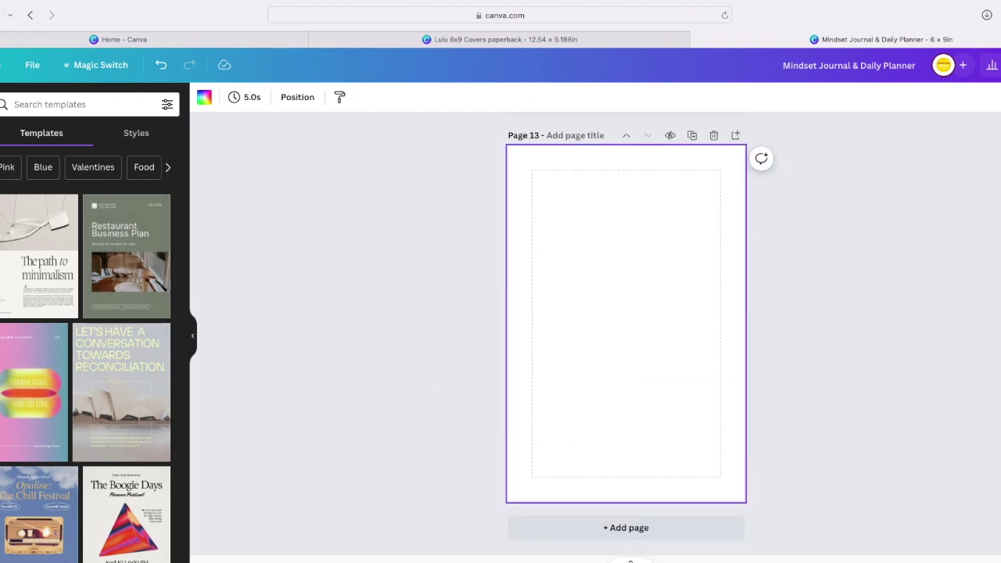
click(52, 104)
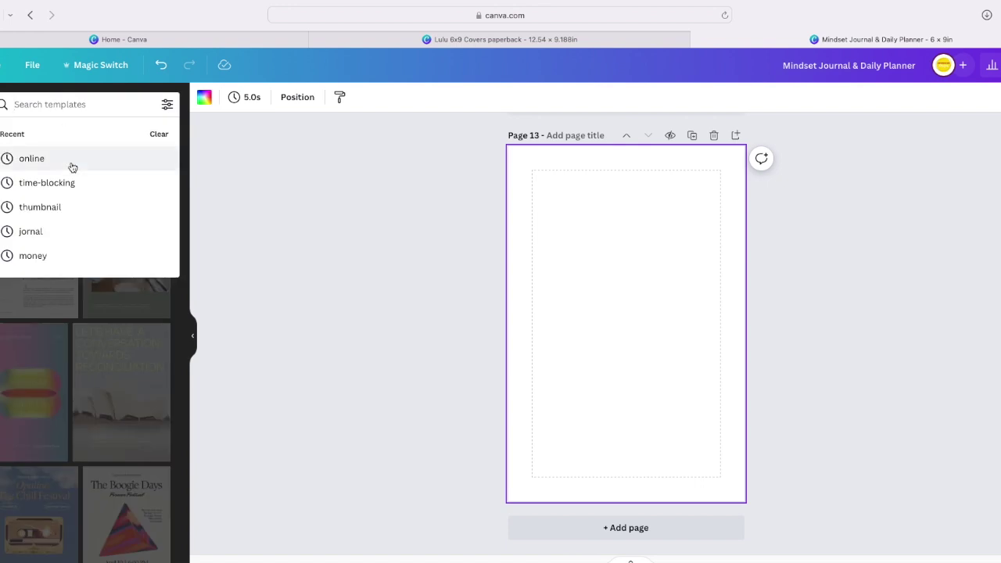
click(74, 186)
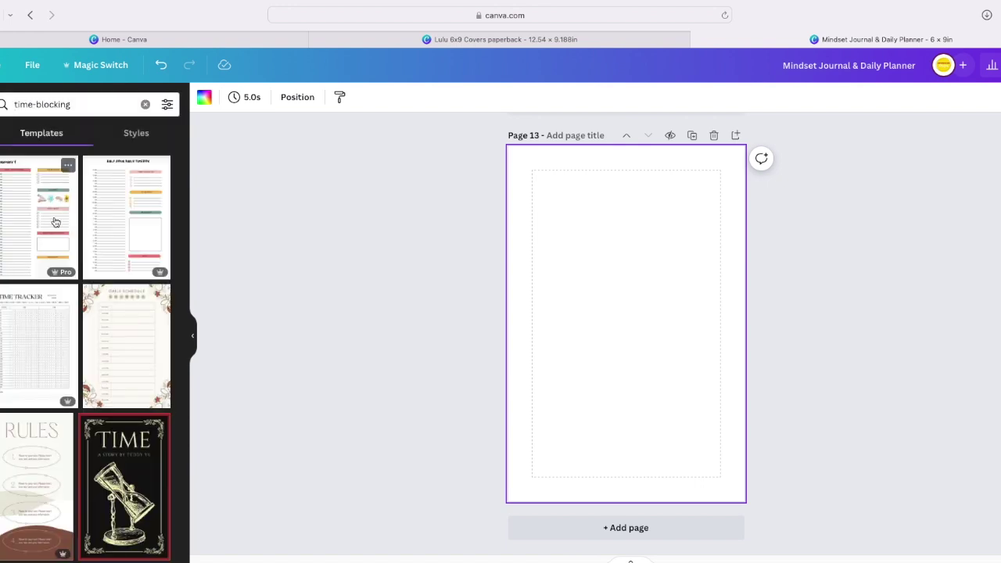
click(53, 221)
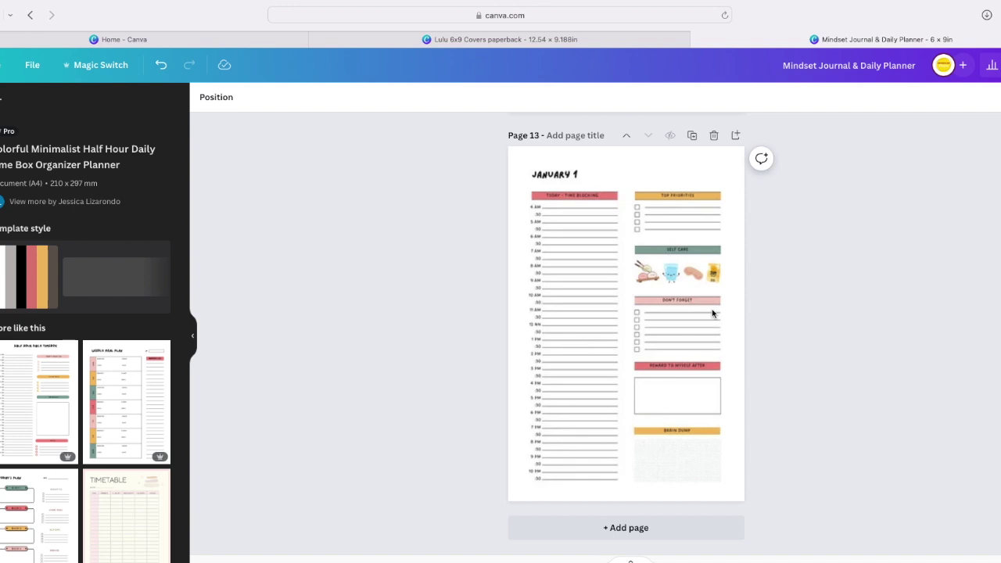
click(667, 333)
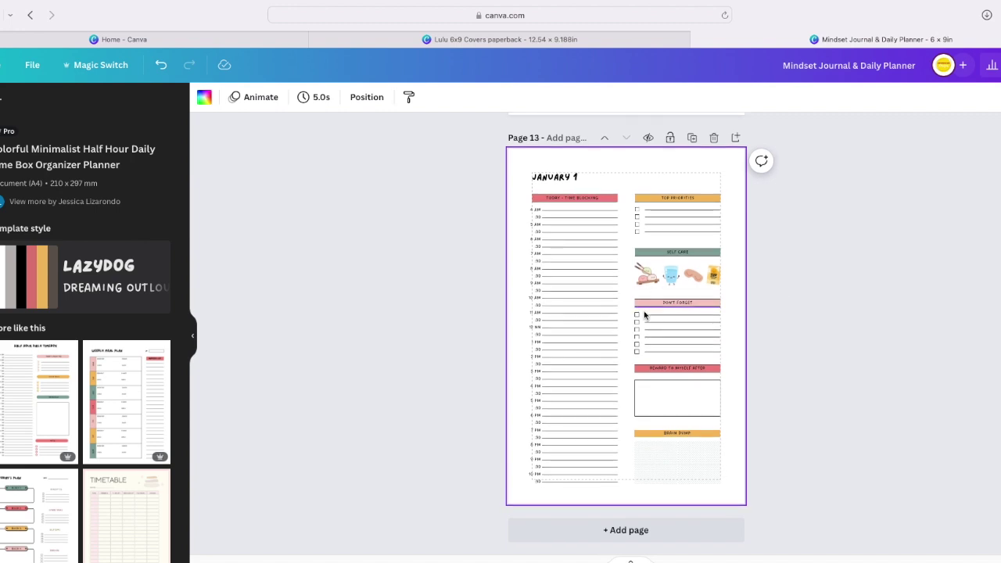
scroll(785, 305, up, 5)
scroll(783, 308, up, 4)
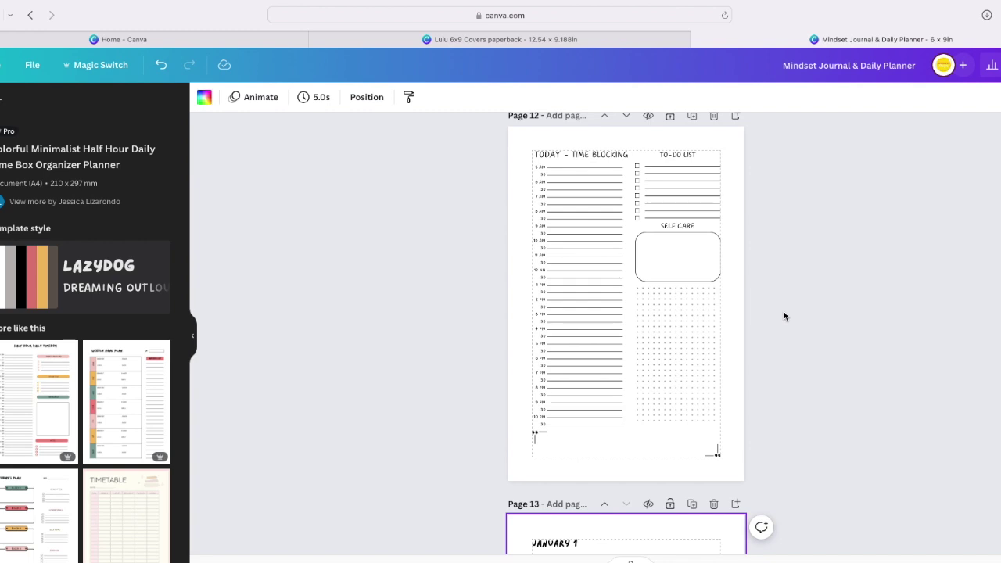
scroll(784, 316, down, 9)
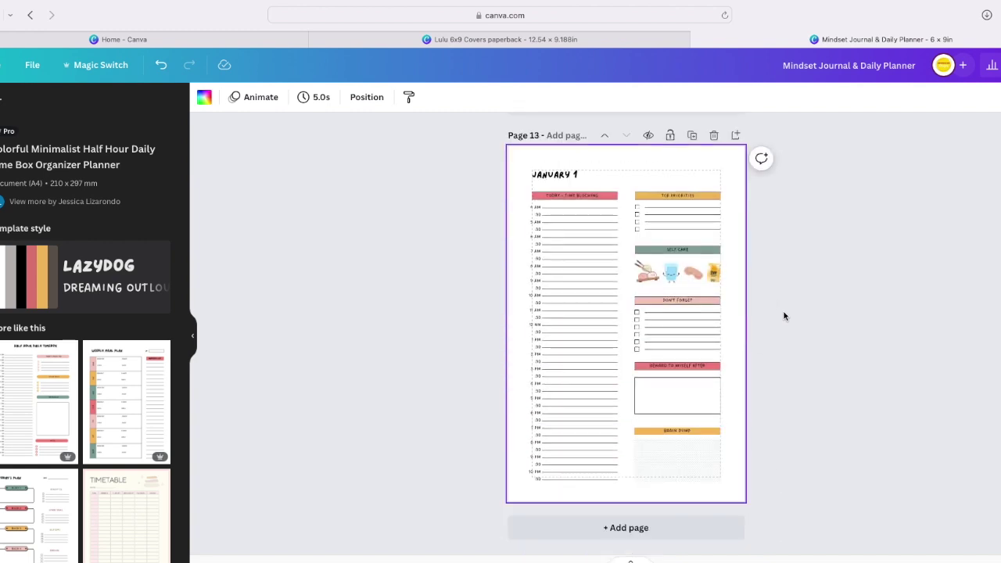
Download only page 1, the green "Minding my Business" cover, as a PNG
scroll(832, 364, up, 15)
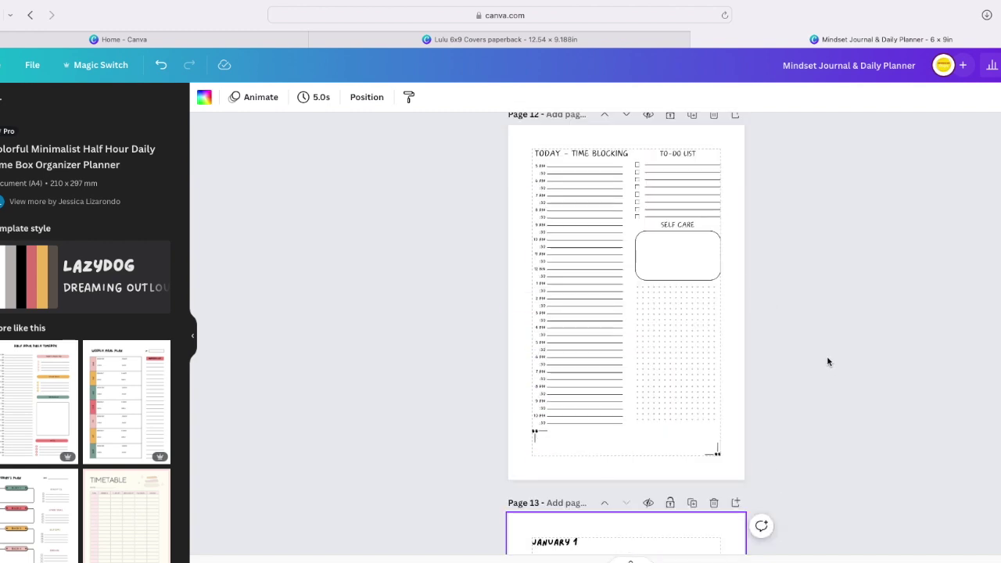
click(1000, 65)
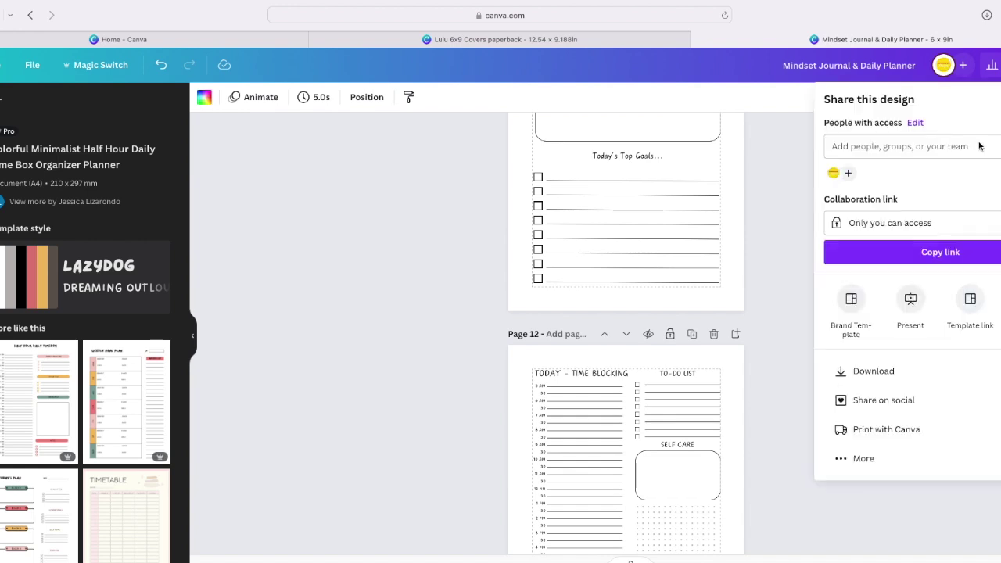
click(886, 371)
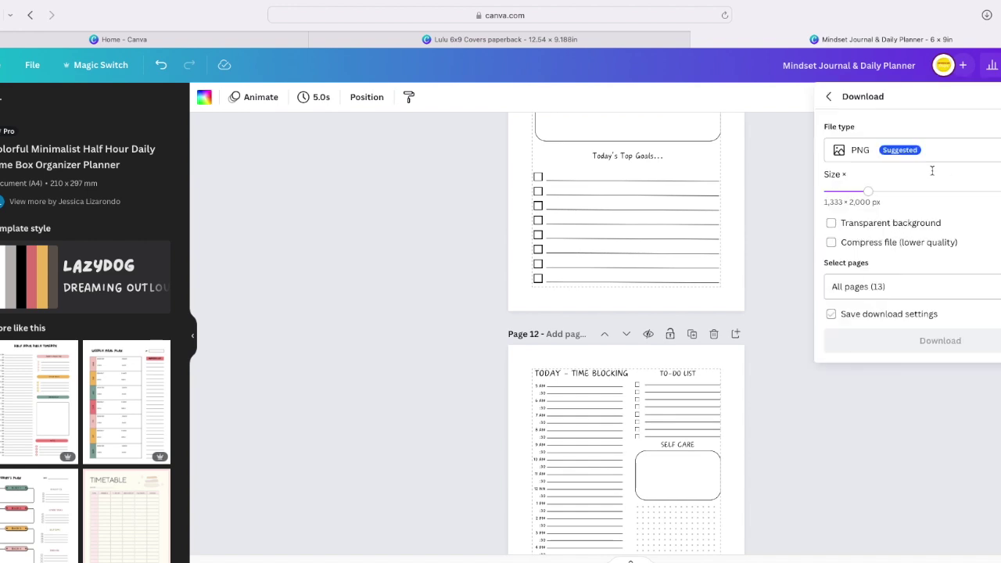
click(858, 286)
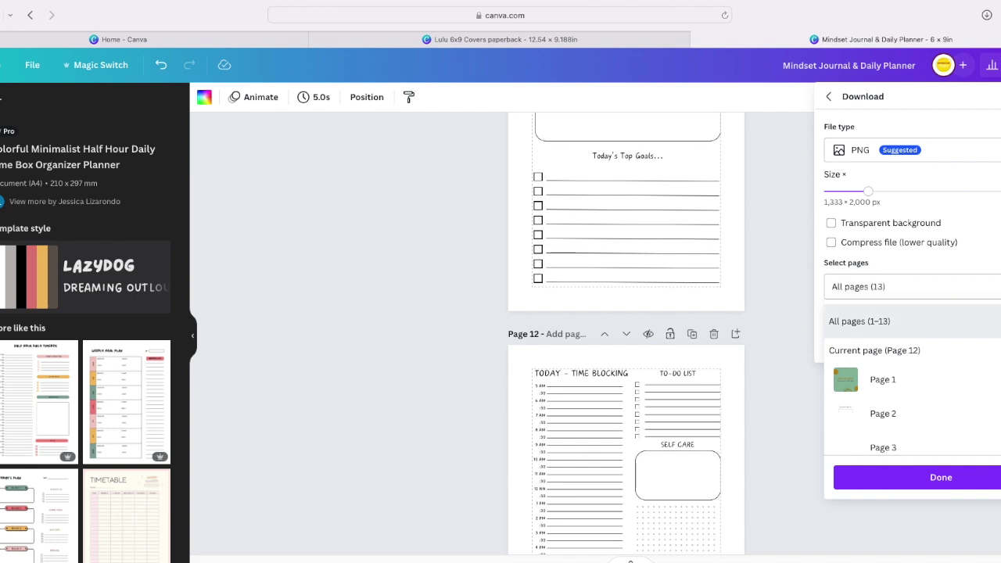
click(870, 321)
click(883, 379)
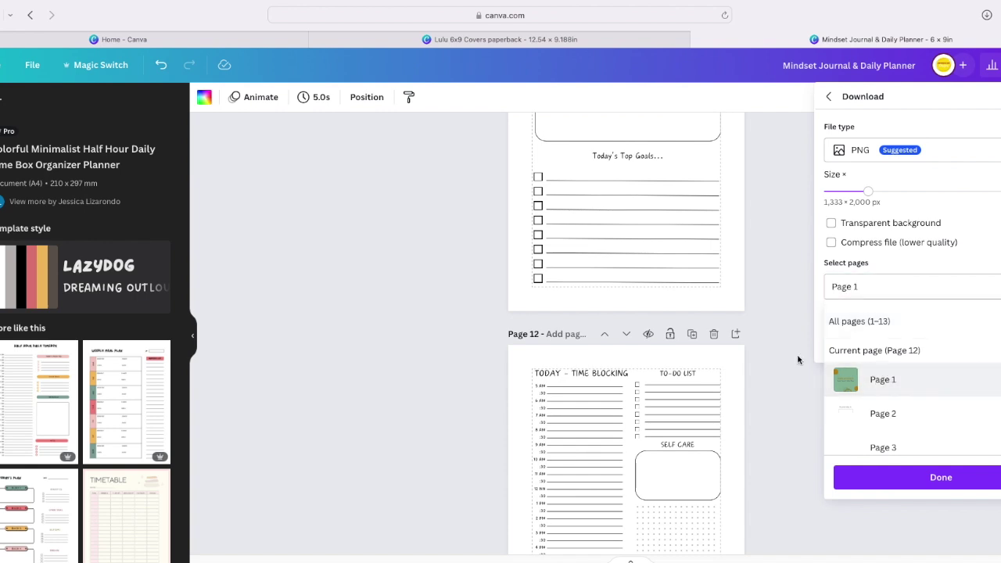
click(442, 314)
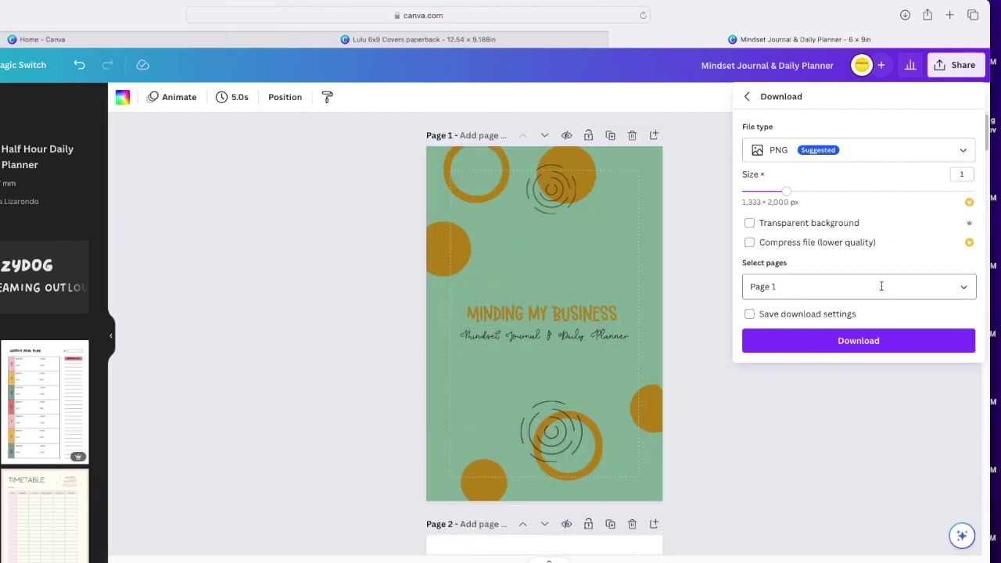
click(842, 340)
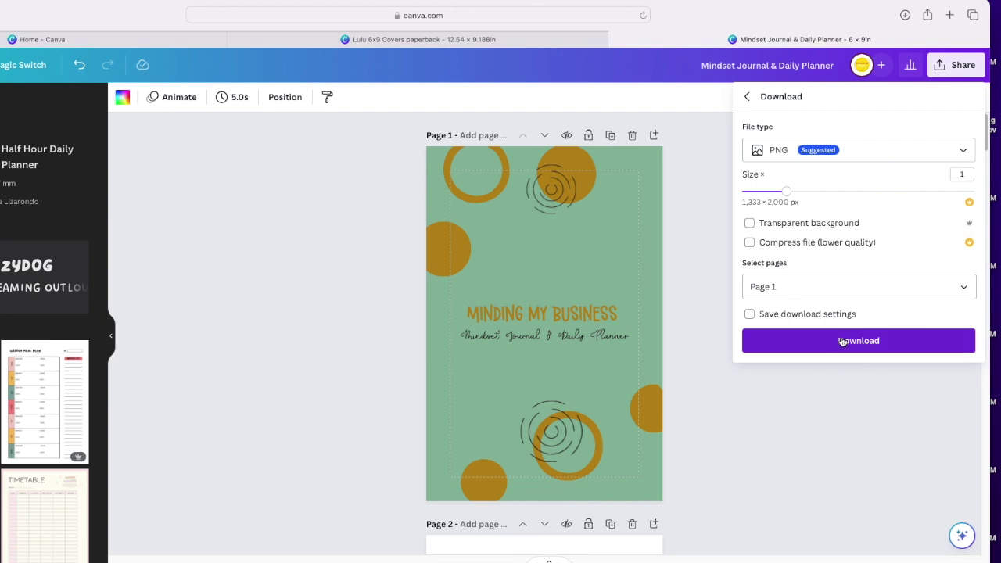
scroll(687, 396, down, 2)
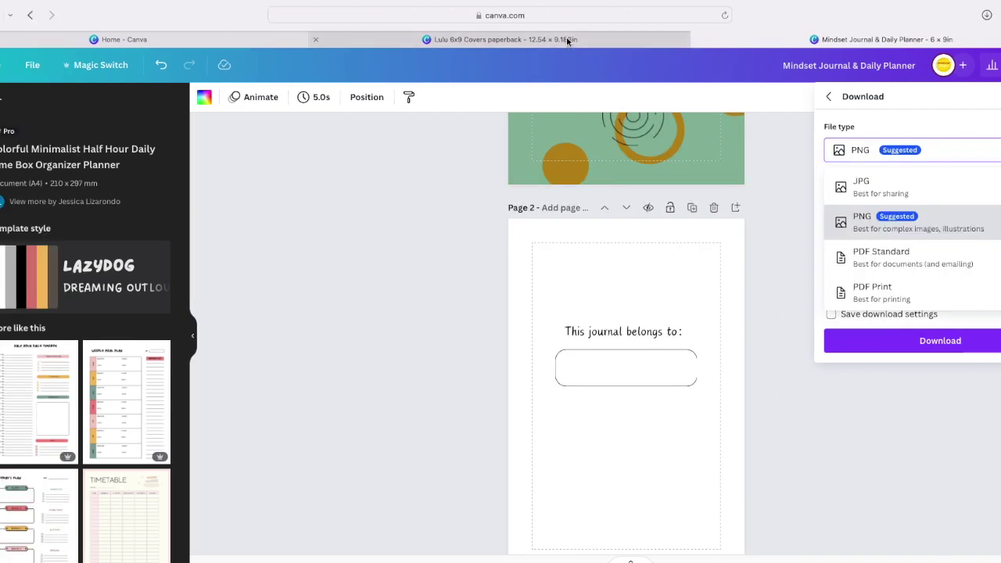
Switch to the "Lulu 6x9 Covers paperback" design and enlarge the cover image on page 19 to full height against the page's right edge
click(488, 39)
drag(669, 292, 757, 267)
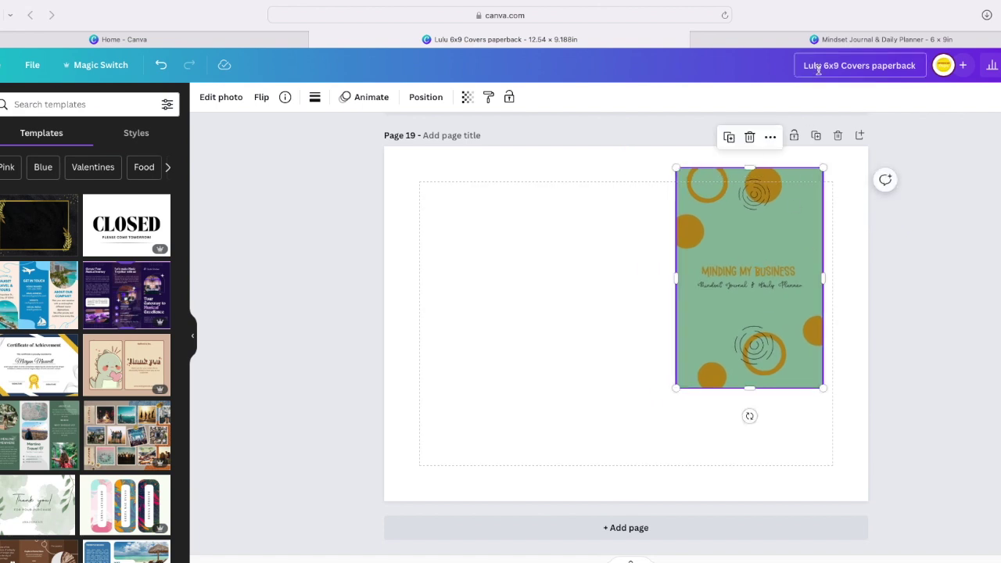
drag(764, 213, 800, 209)
drag(720, 366, 631, 499)
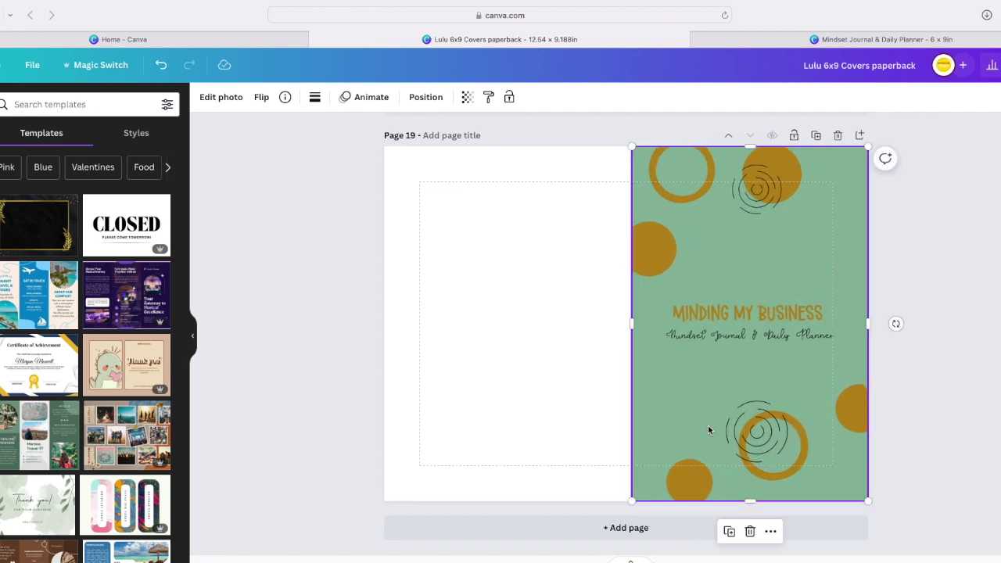
Duplicate the front cover image and align the copy with the left edge of page 19 as the back cover
right_click(708, 425)
click(757, 318)
drag(761, 295, 509, 295)
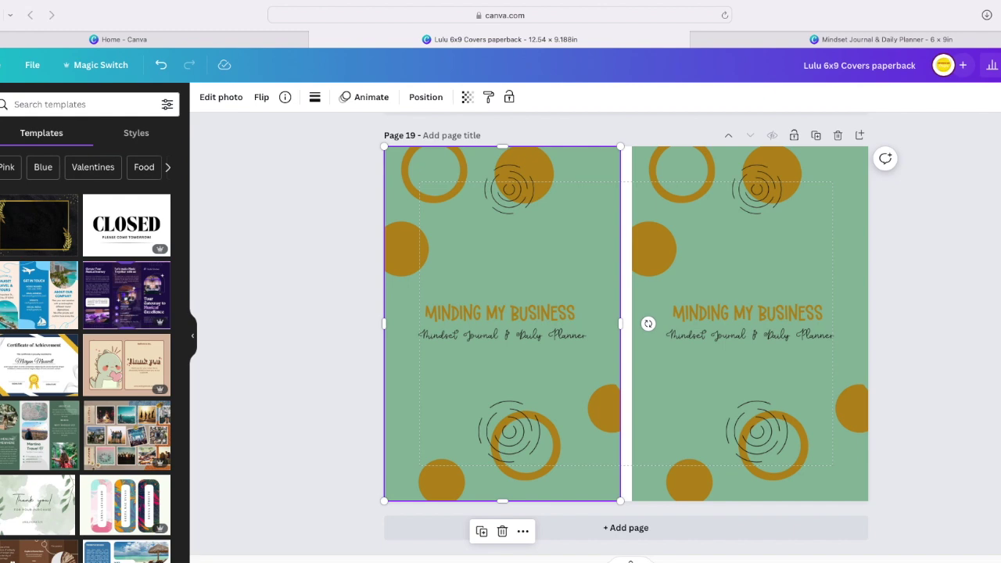
Add a rounded rectangle and stretch it over the title and subtitle on the back cover
click(0, 149)
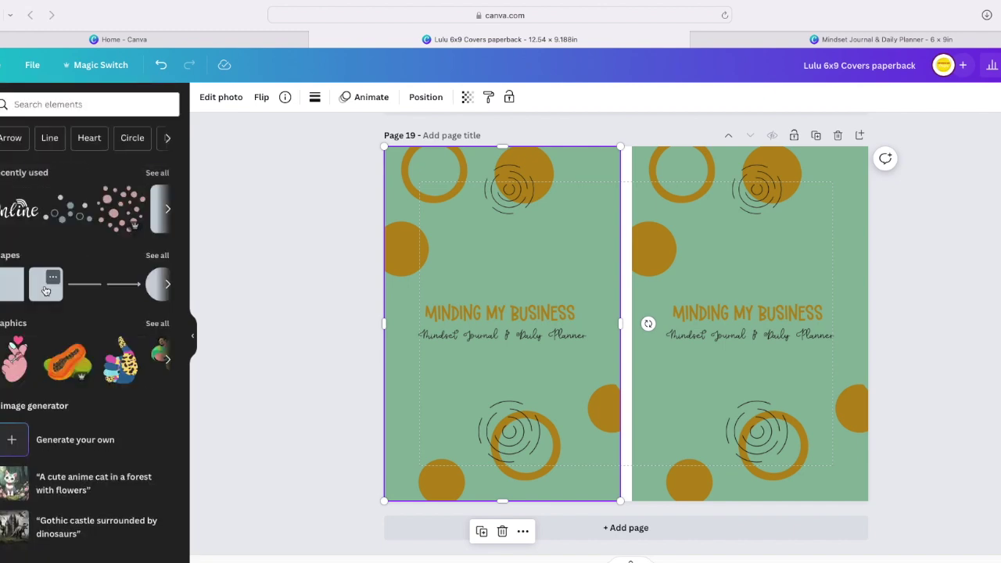
key(r)
drag(633, 310, 610, 338)
drag(422, 334, 414, 329)
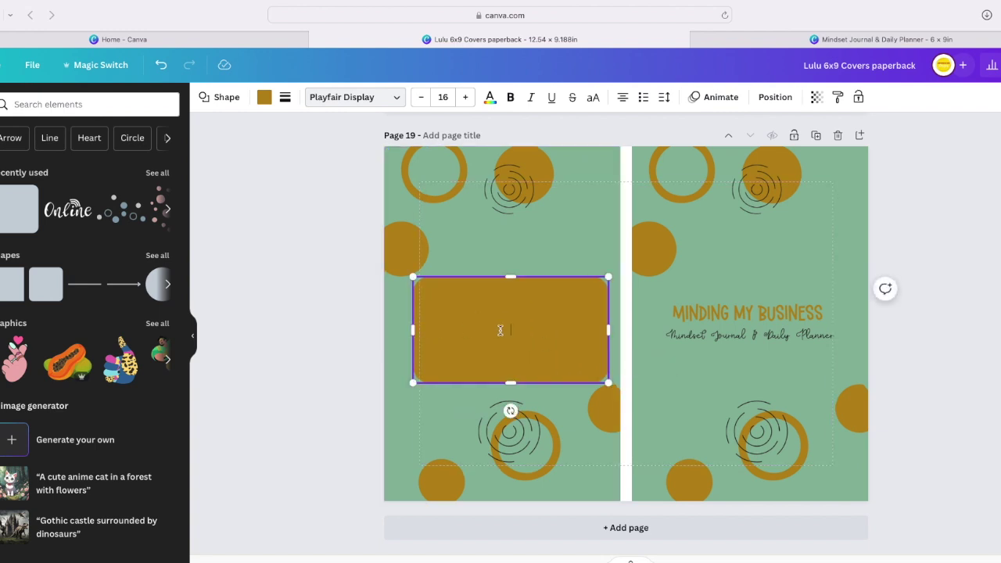
Fill the rounded rectangle with the cover's light green from the photo colors to hide the back cover title
click(265, 97)
scroll(80, 421, down, 3)
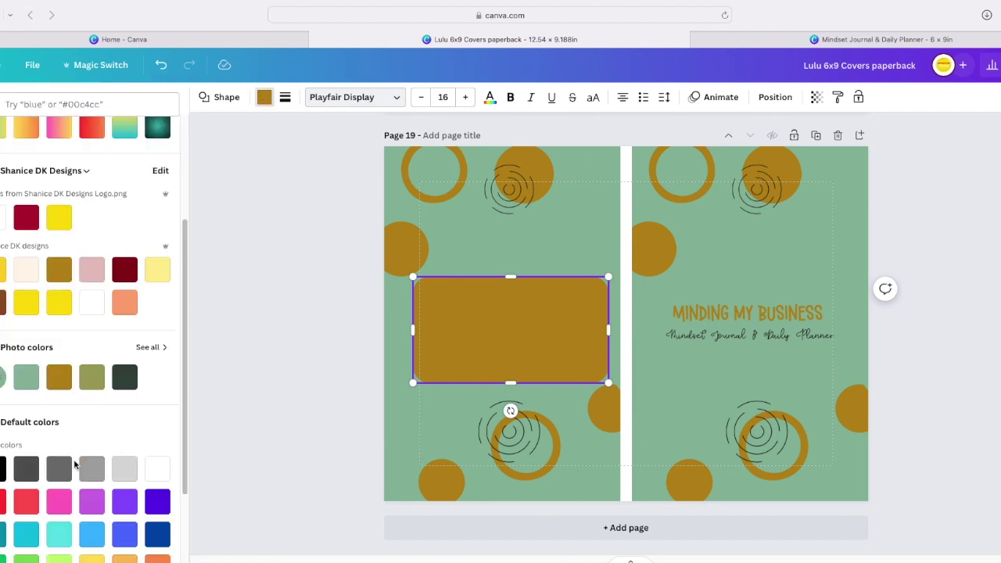
click(31, 382)
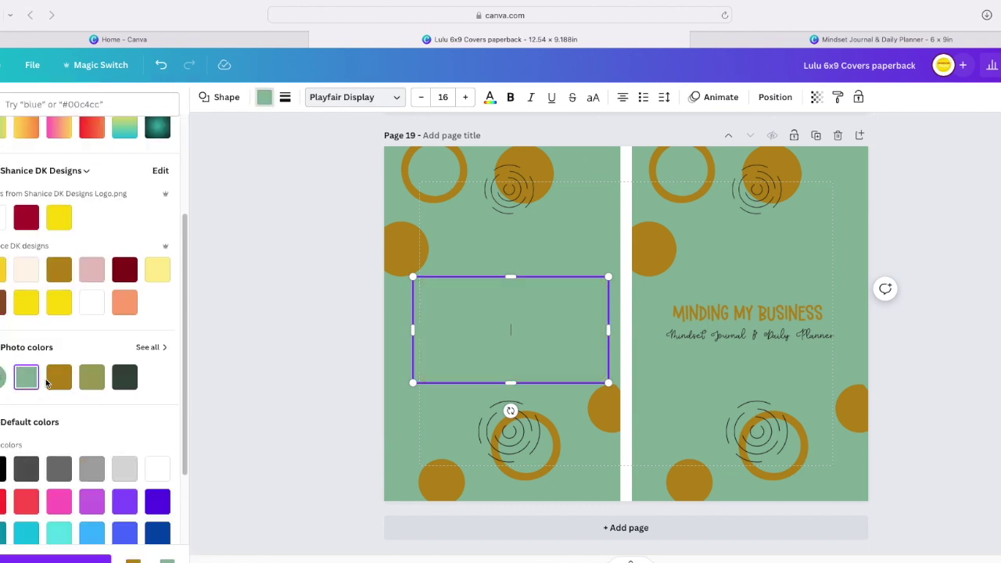
click(314, 319)
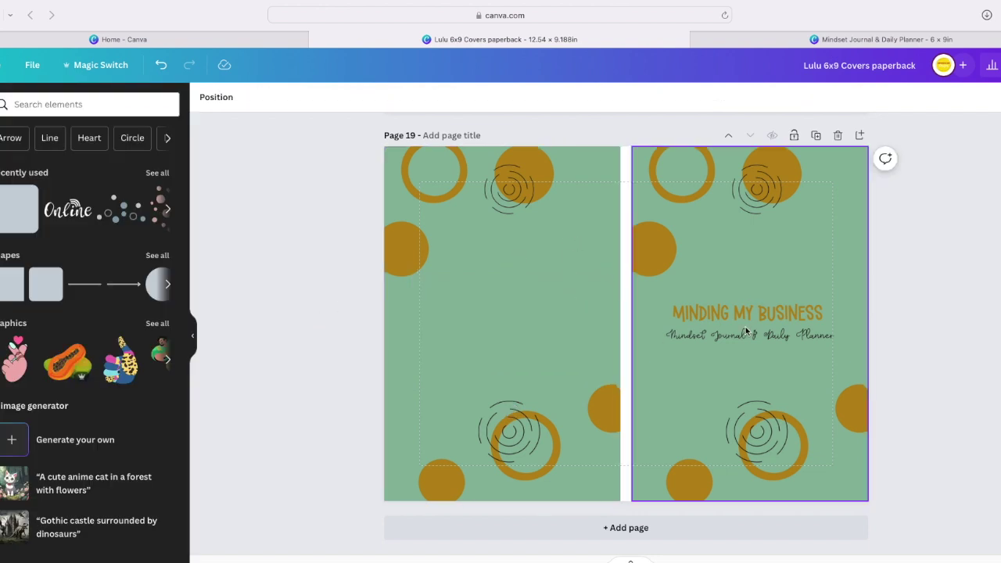
Fill the background of page 19 with dark navy from the document colors to color the spine strip between the covers
click(480, 170)
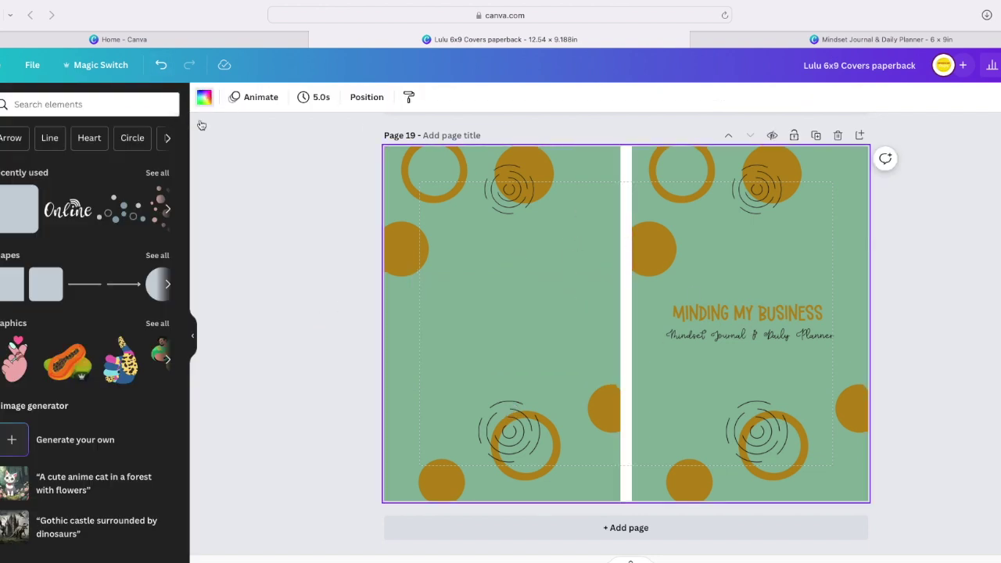
click(203, 97)
click(125, 170)
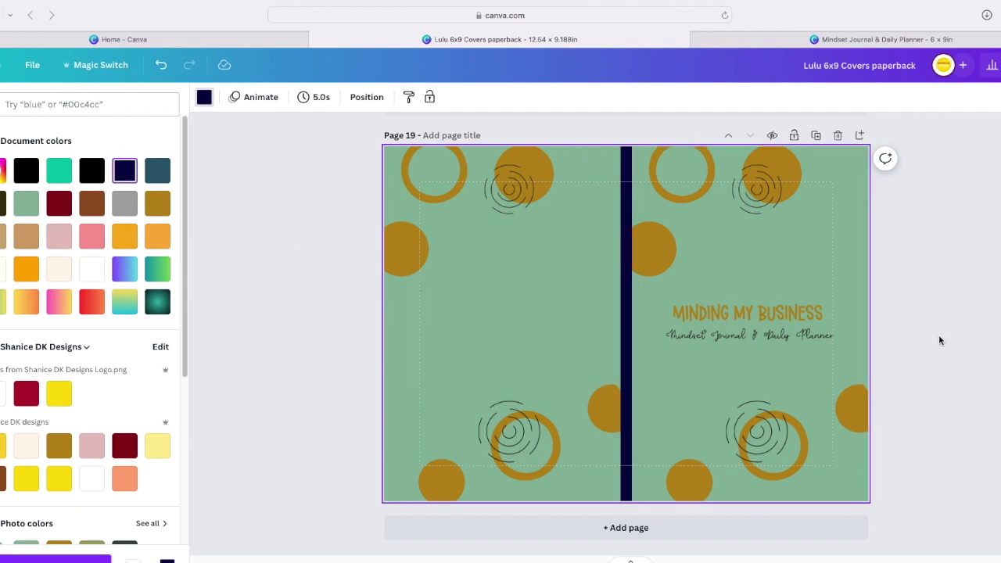
key(Escape)
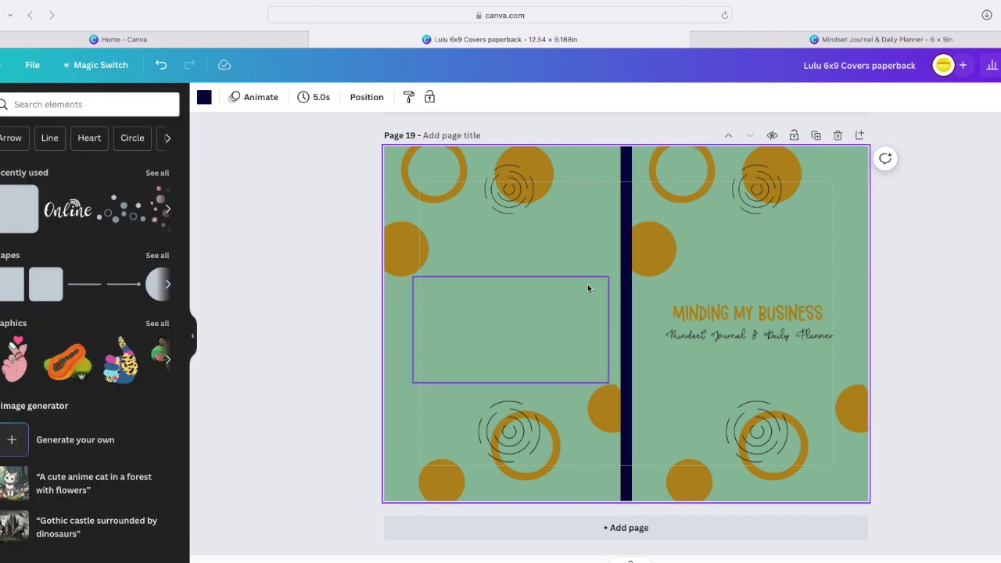
Flip the back cover image horizontally and move it right until it meets the front cover, covering the spine strip
click(565, 297)
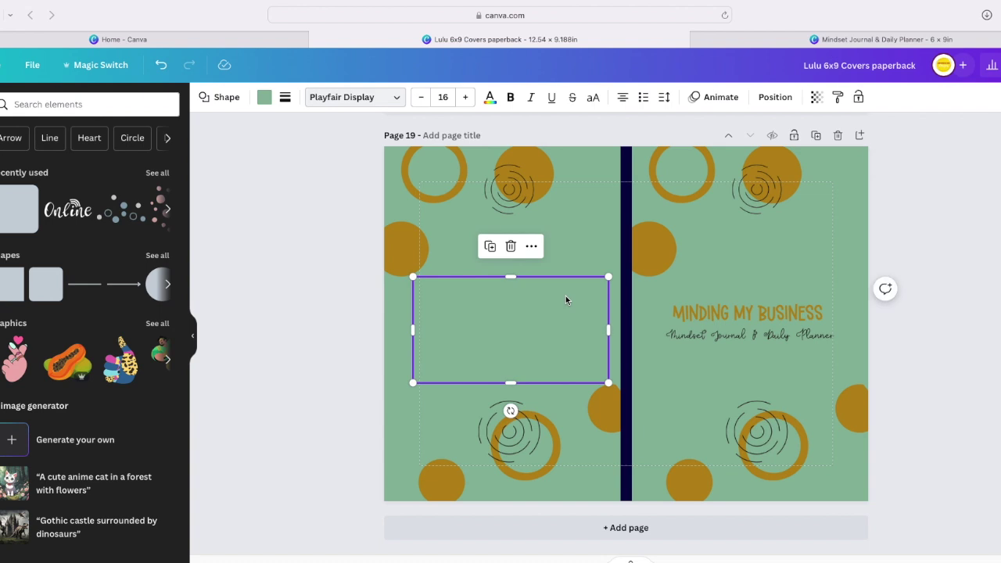
click(506, 192)
click(263, 97)
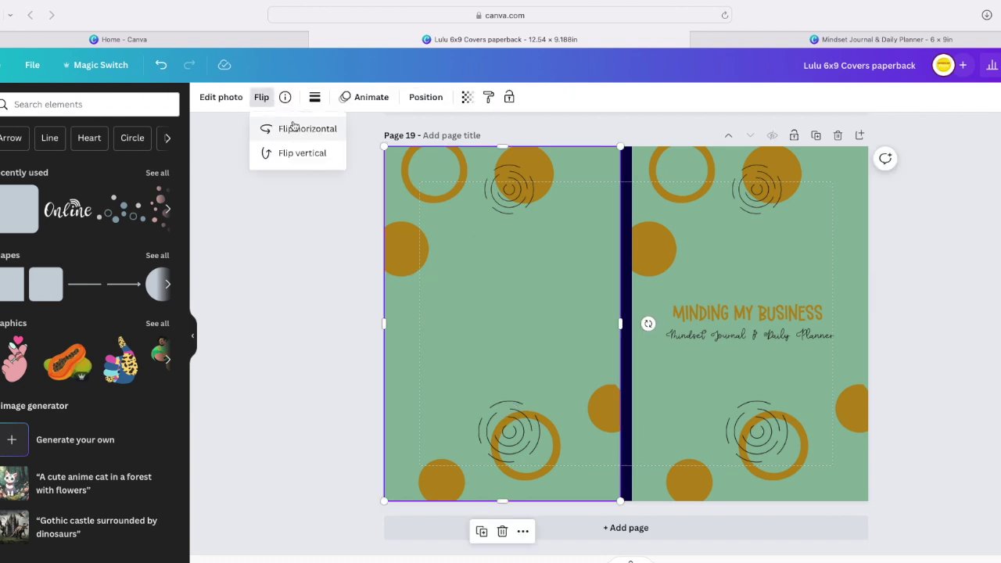
click(270, 128)
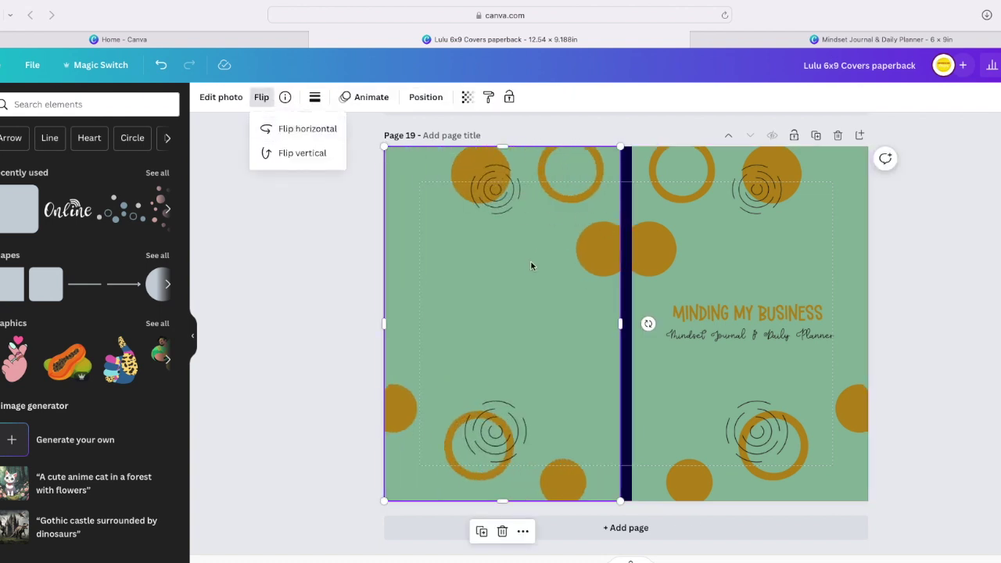
drag(532, 265, 544, 261)
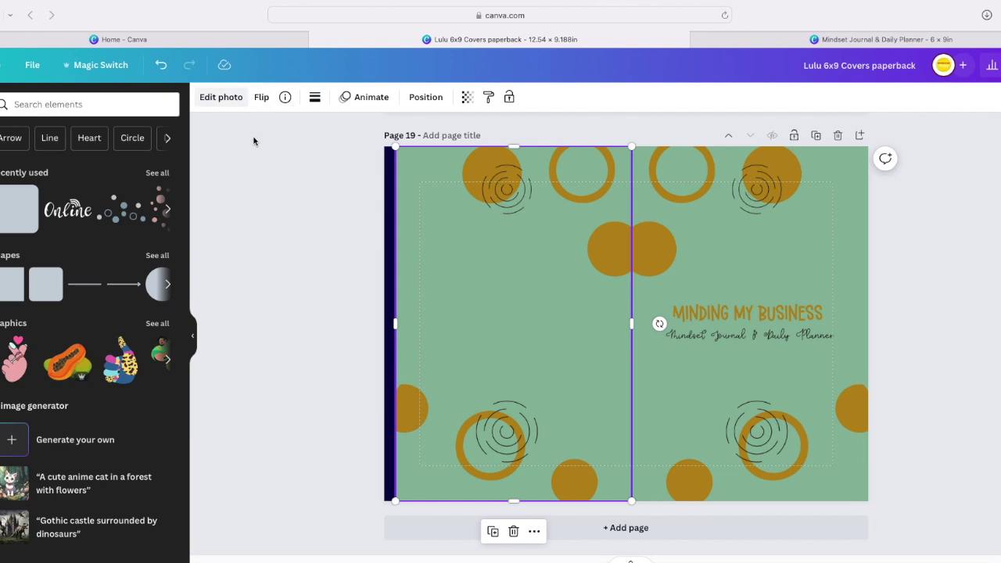
Change the page 19 background to the cover's light green from the document colors
click(370, 207)
click(392, 223)
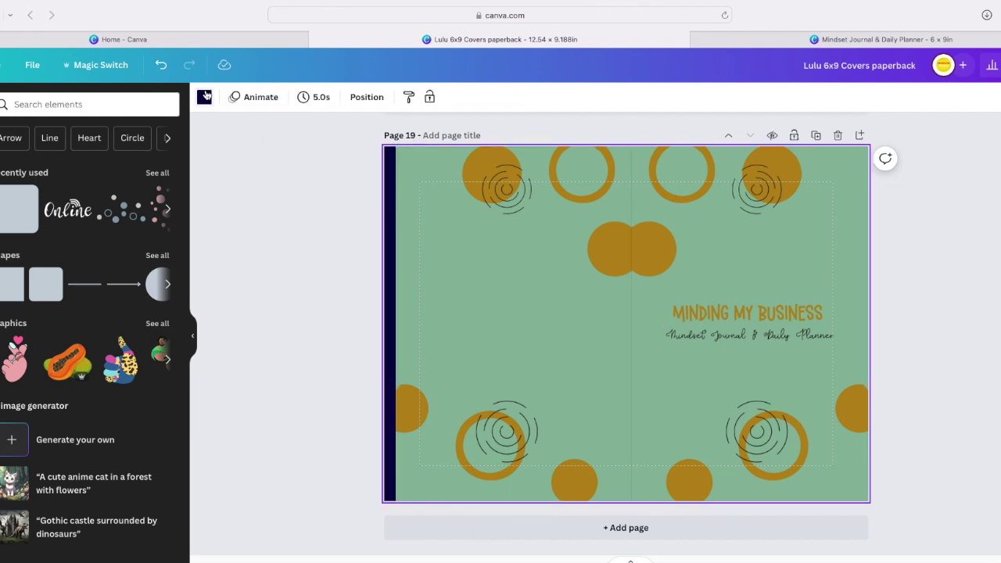
click(204, 97)
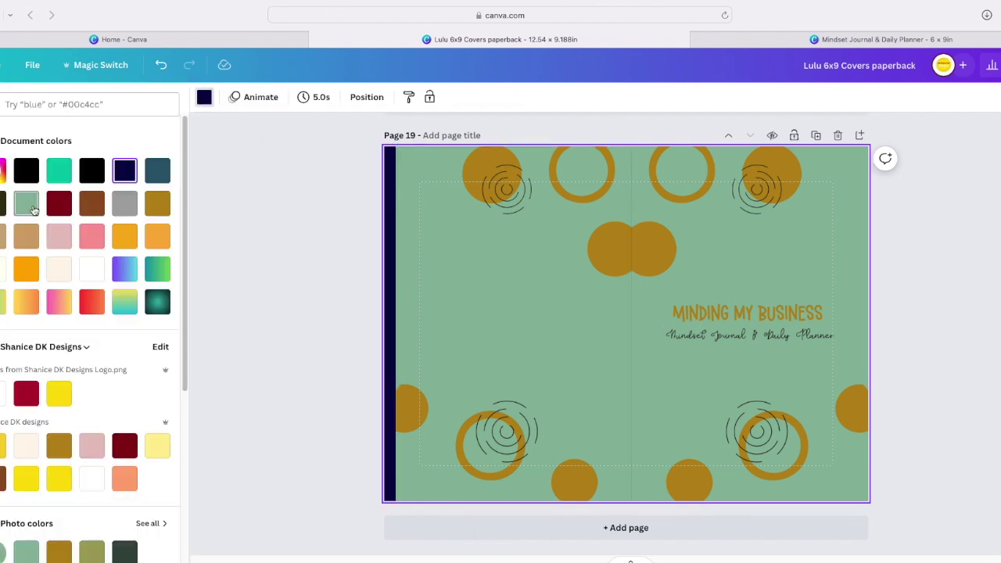
click(26, 204)
click(262, 232)
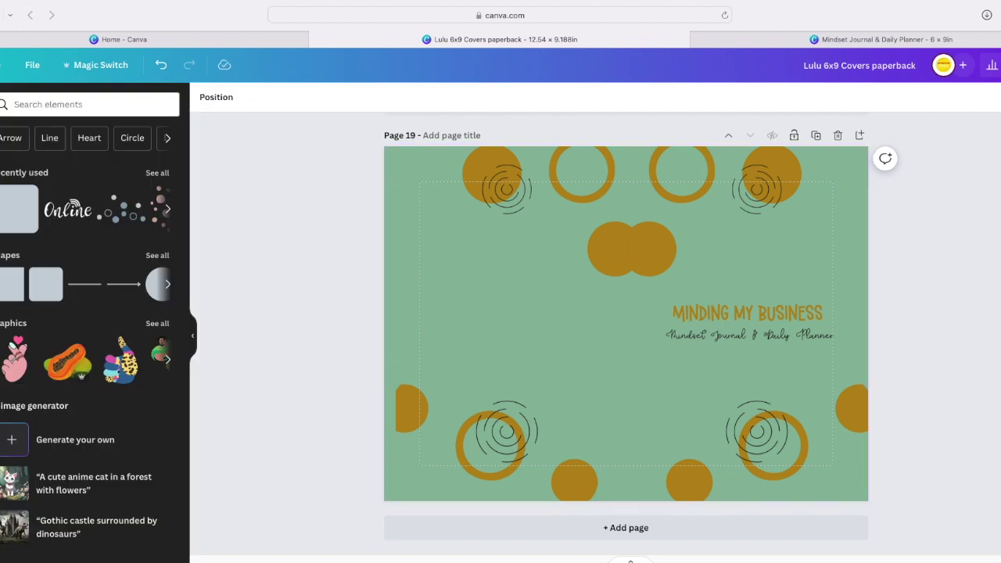
Undo the light green background and return the flipped back cover image to the left edge of page 19
click(559, 307)
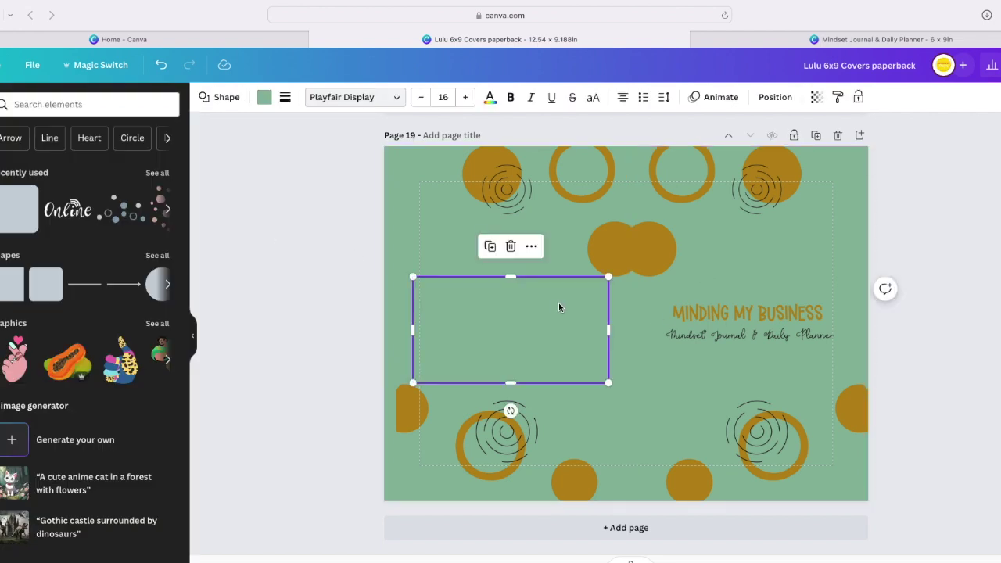
click(161, 65)
click(482, 231)
drag(482, 231, 469, 226)
click(331, 235)
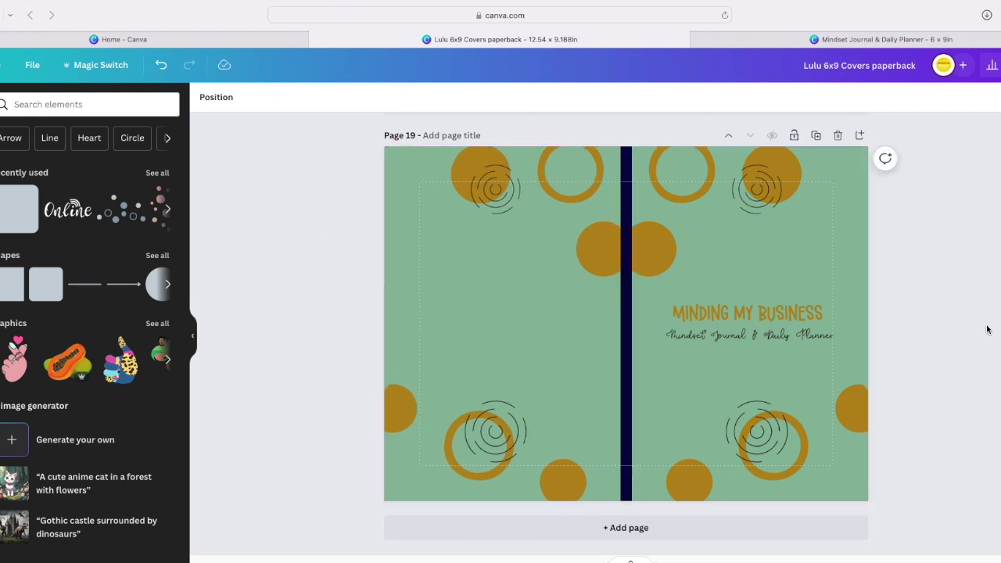
Flip the back cover image horizontally again to restore its original orientation
click(517, 252)
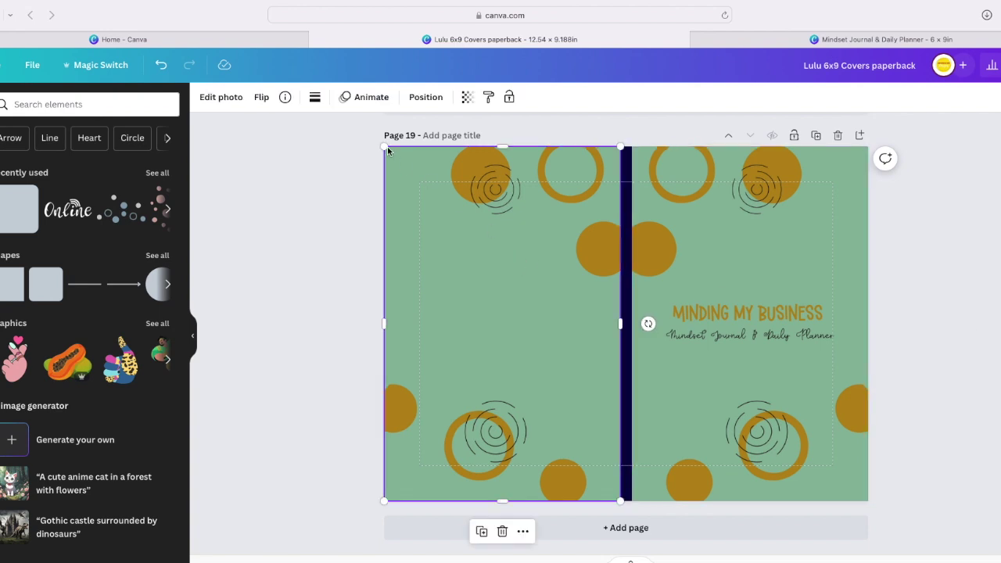
click(262, 97)
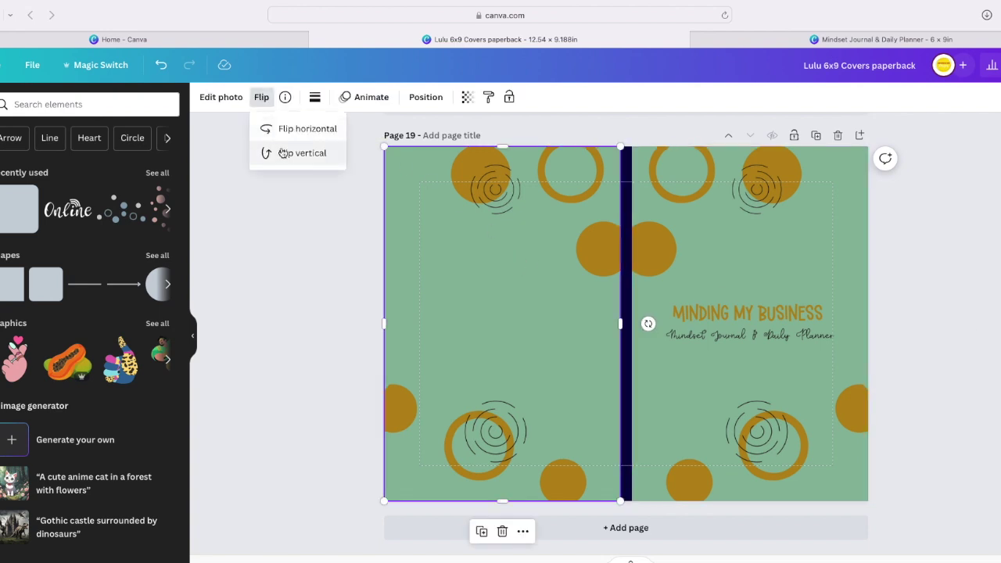
click(282, 134)
click(282, 135)
click(946, 312)
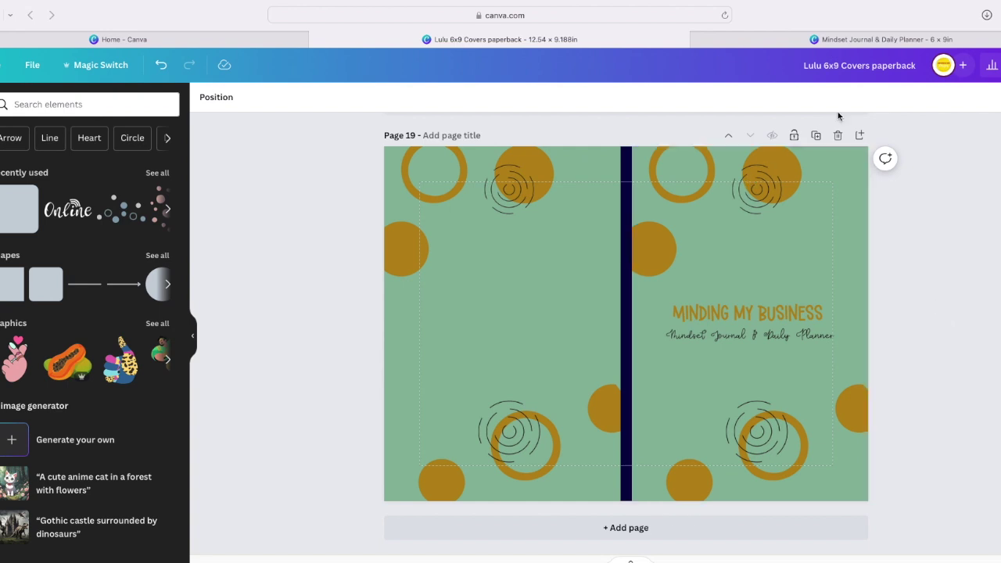
Review the file types offered for downloading the cover design, including PDF Standard and PDF Print, without downloading
click(1000, 65)
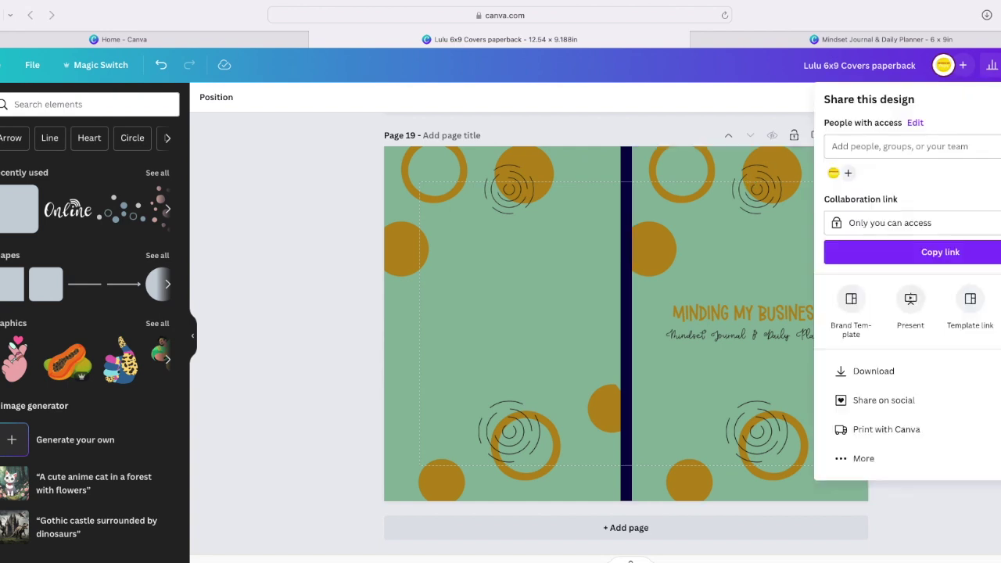
click(933, 371)
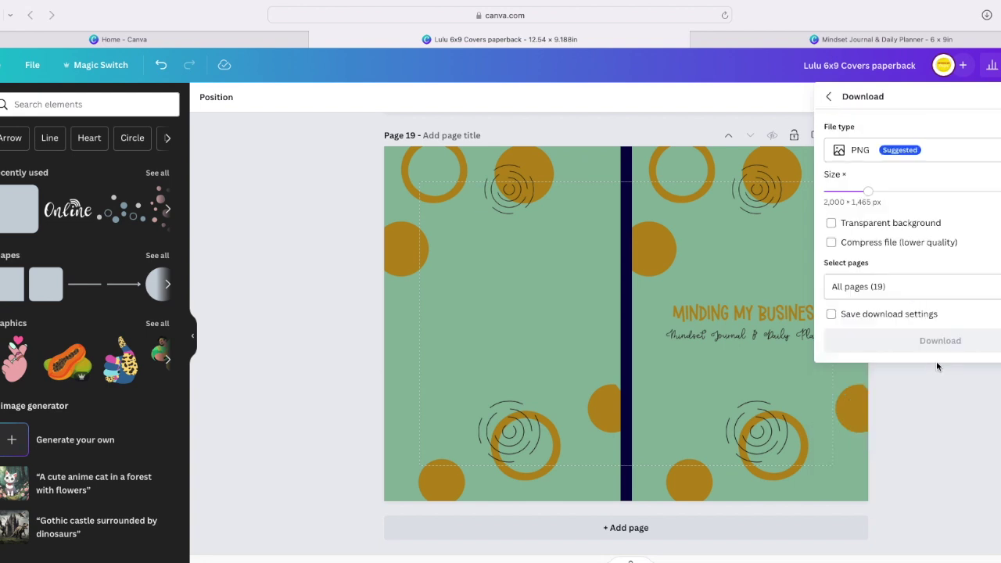
click(912, 150)
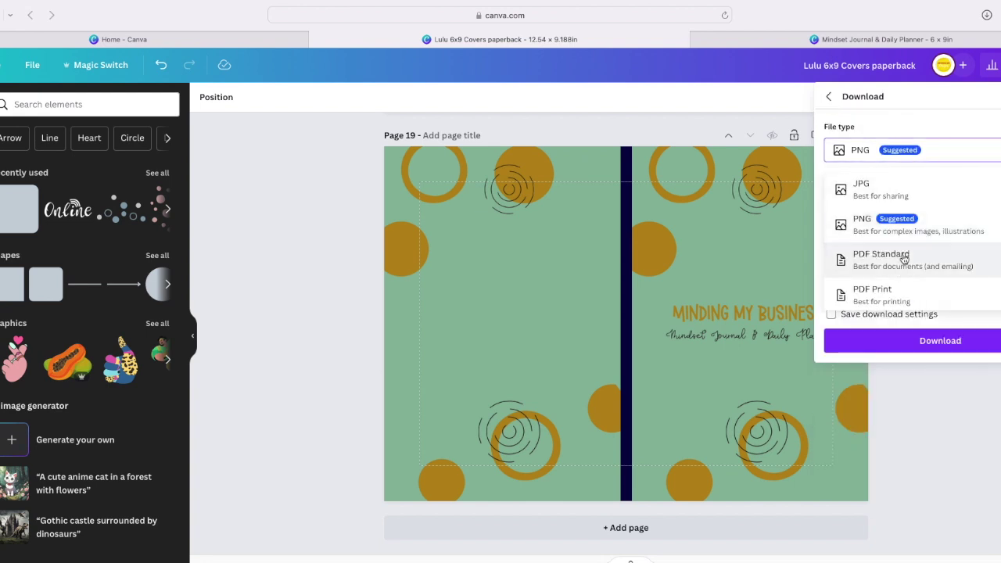
click(322, 227)
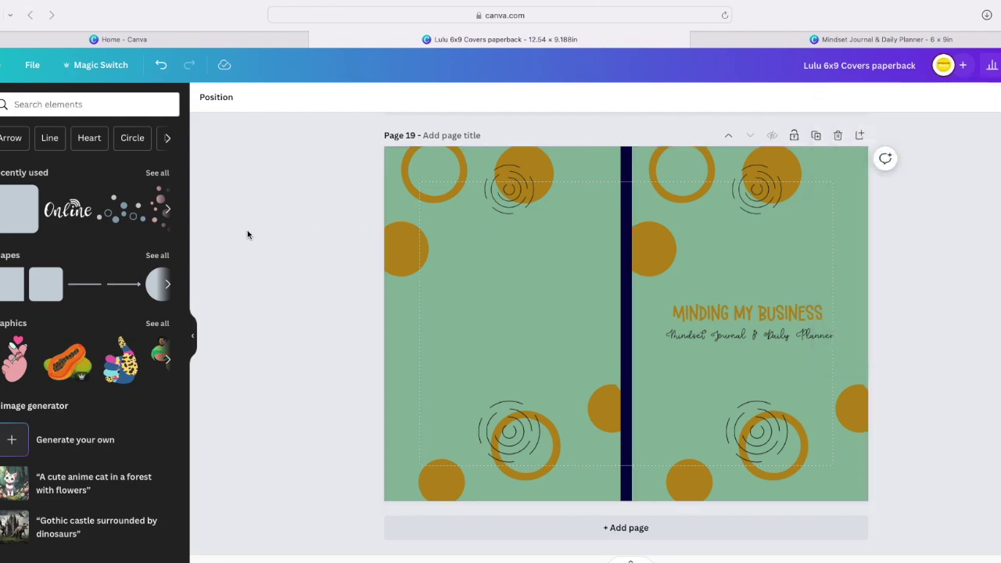